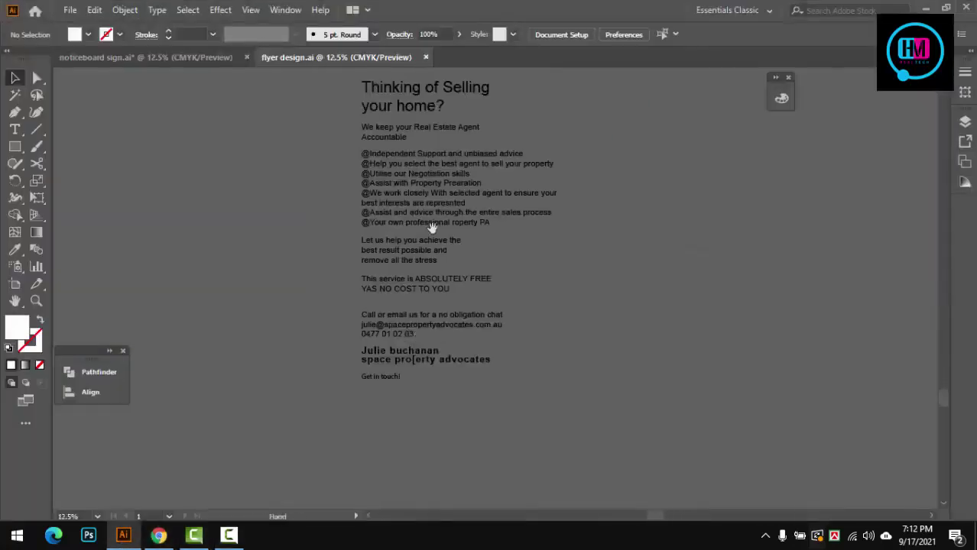
Draw a rectangle covering the whole artboard.
scroll(467, 204, "down", 1)
scroll(471, 274, "down", 1)
scroll(539, 283, "down", 1)
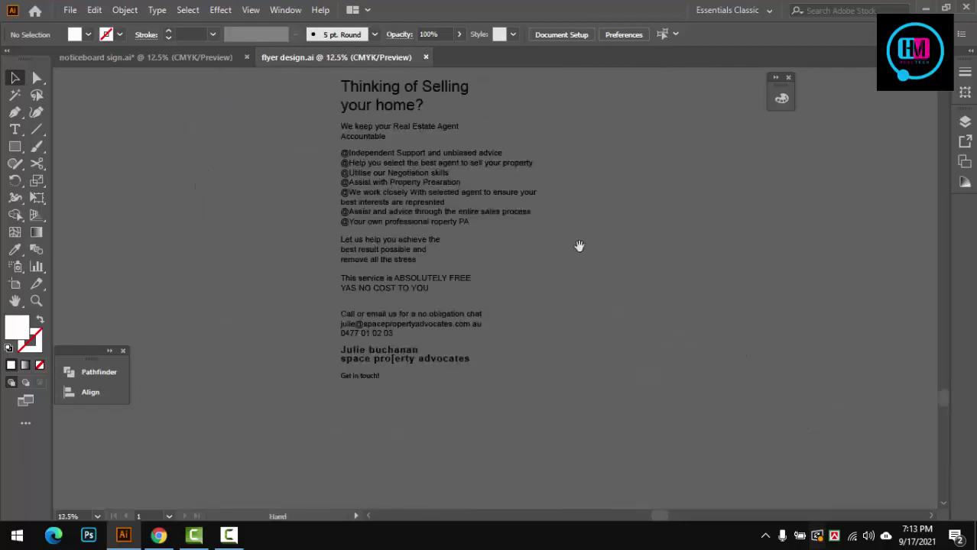
scroll(633, 277, "up", 4)
scroll(559, 276, "down", 6)
scroll(604, 313, "down", 3)
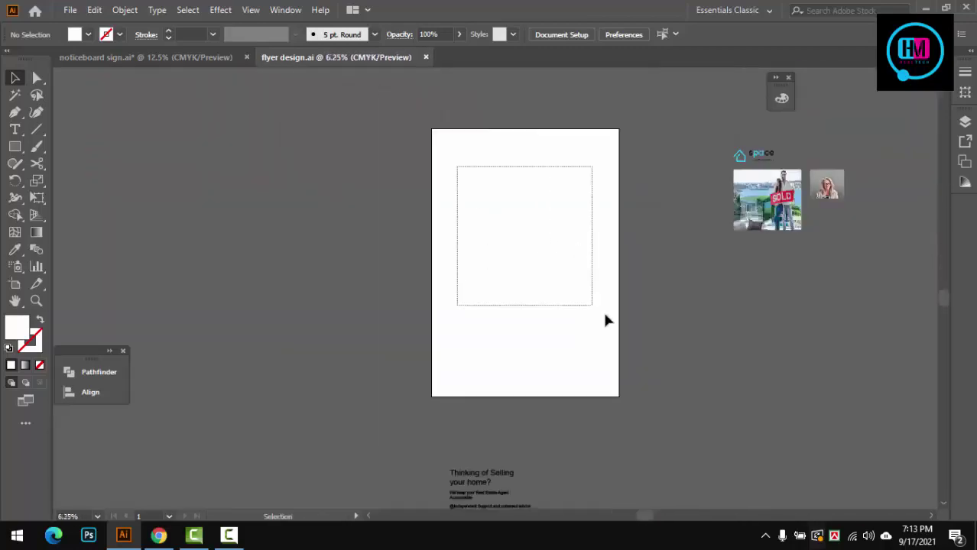
left_click_drag(619, 398, 620, 396)
left_click(780, 33)
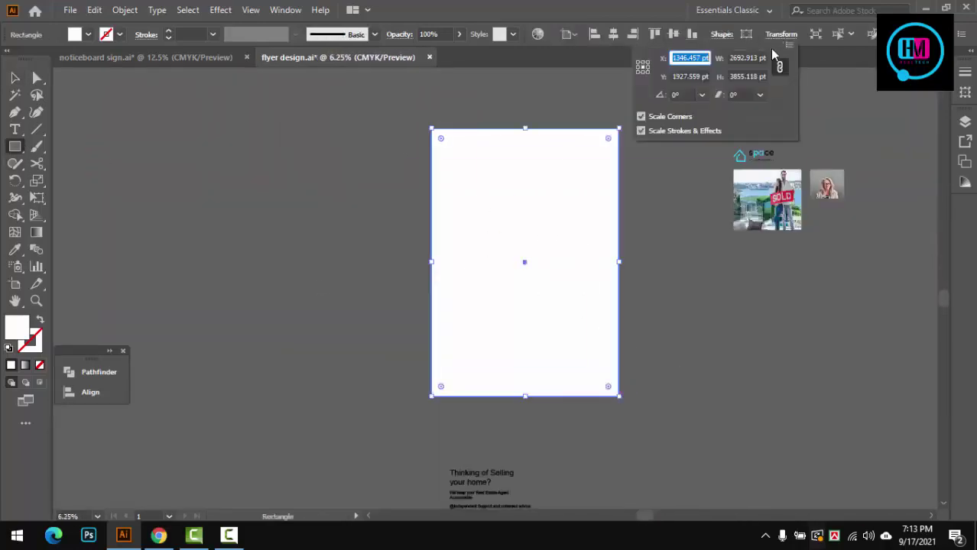
key("Escape")
Show the rulers and switch the ruler units to millimetres.
key("ctrl+r")
key("ctrl+shift+a")
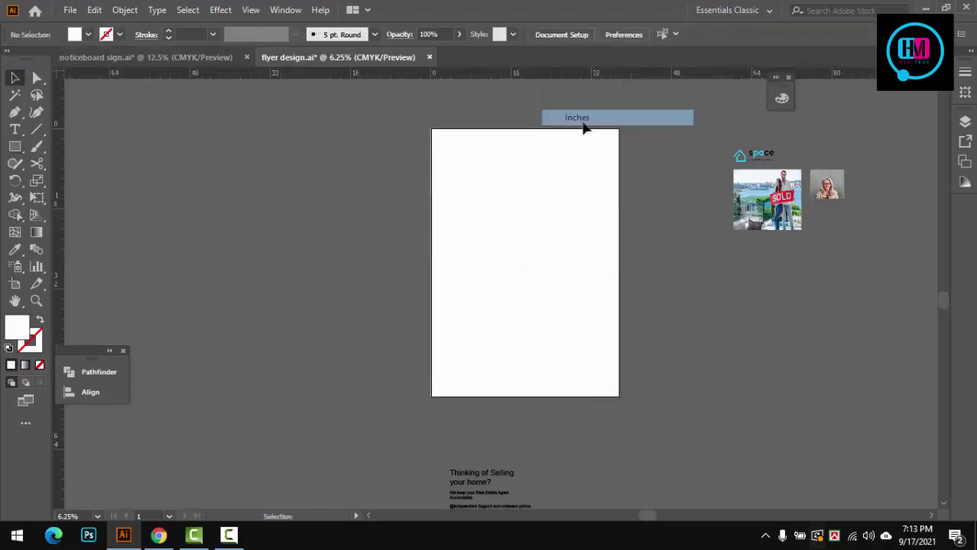
key("shift+o")
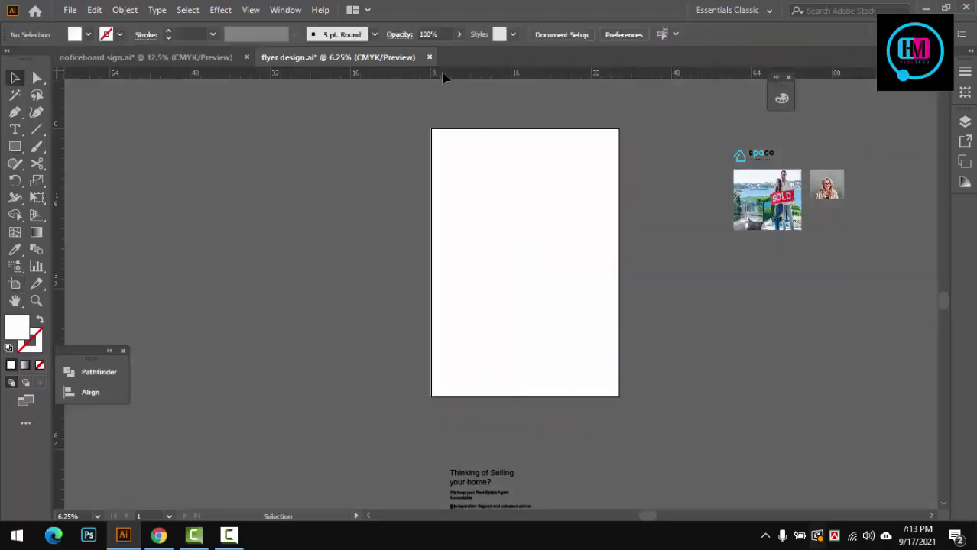
right_click(442, 73)
left_click(474, 145)
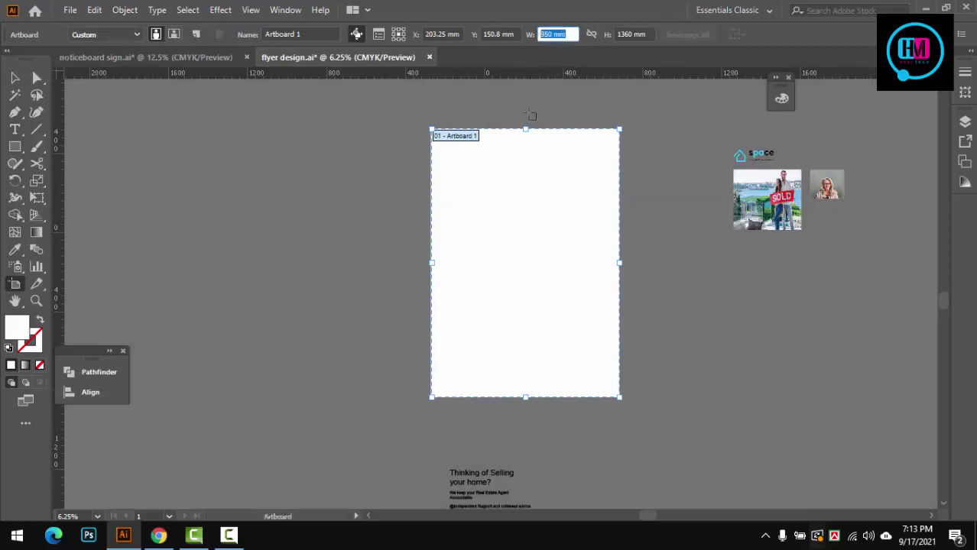
Rename the 950 × 1360 mm artboard to 'flyer design'.
key("Return")
left_click_drag(462, 67, 376, 70)
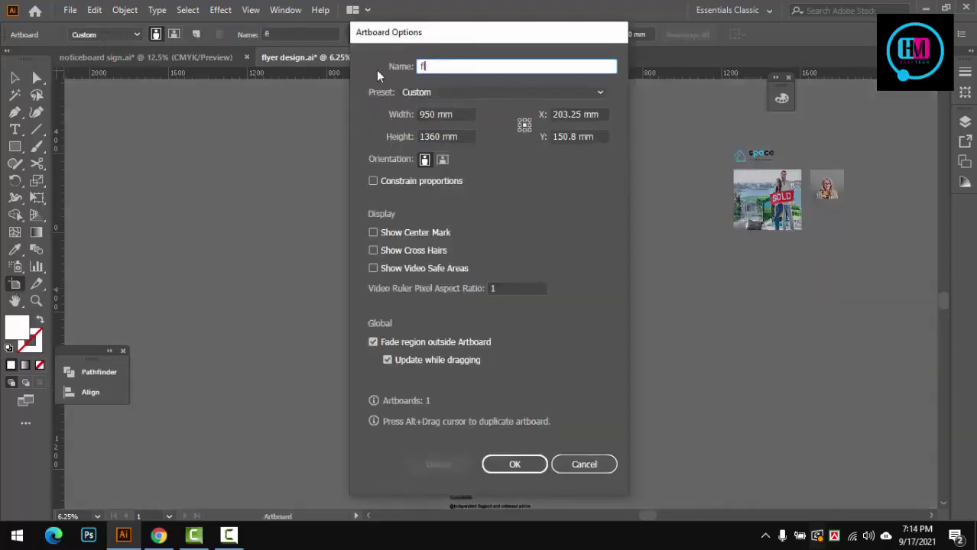
type("flyer design")
key("Return")
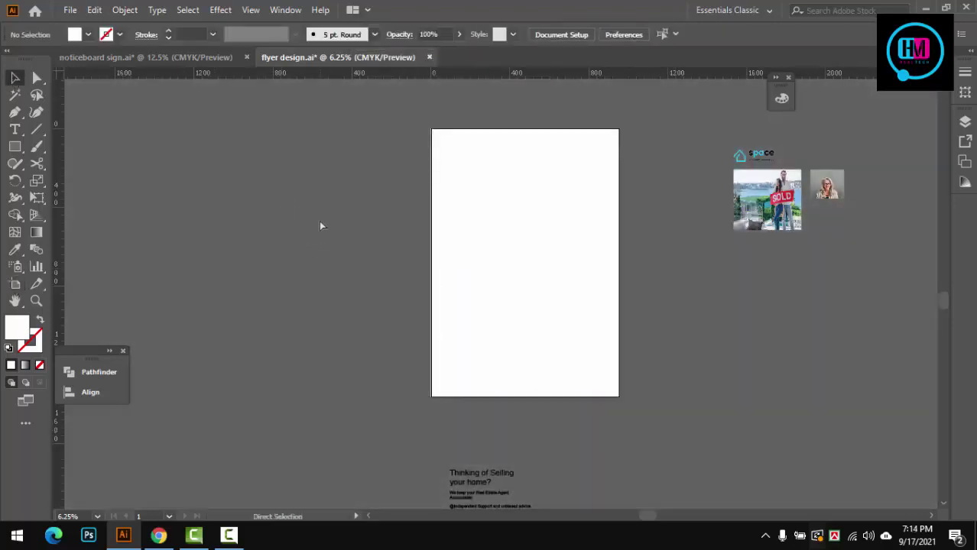
Save the file and apply an Offset Path to the artboard rectangle.
key("ctrl+s")
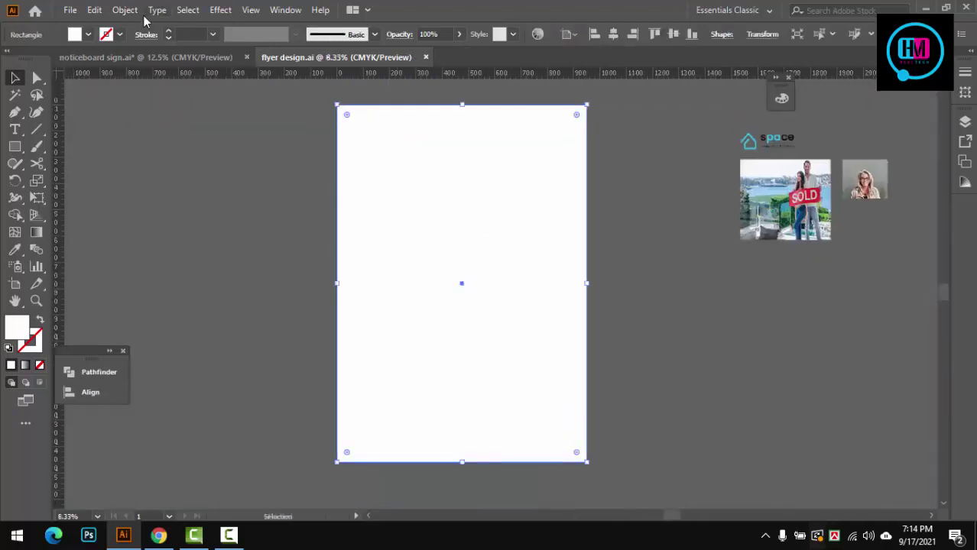
left_click(124, 9)
mouse_move(177, 346)
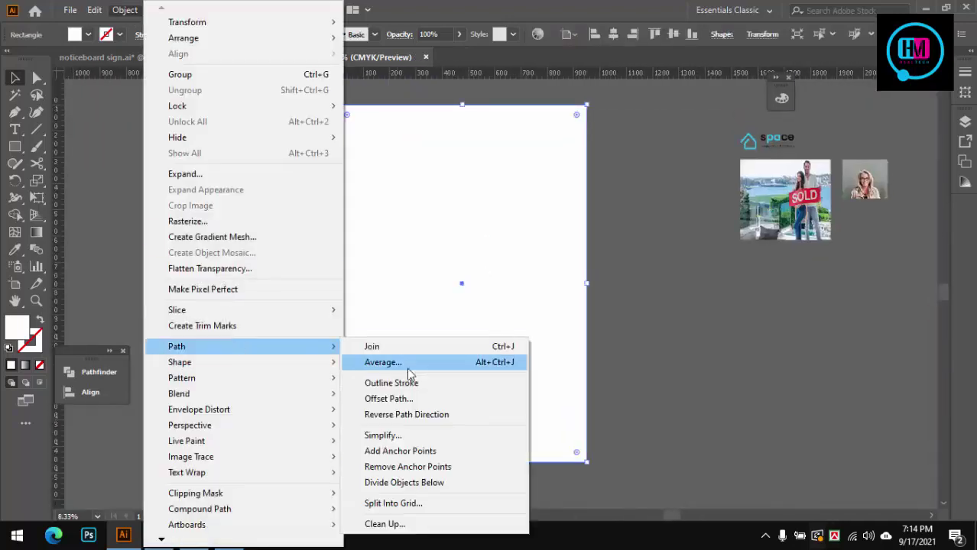
left_click(389, 399)
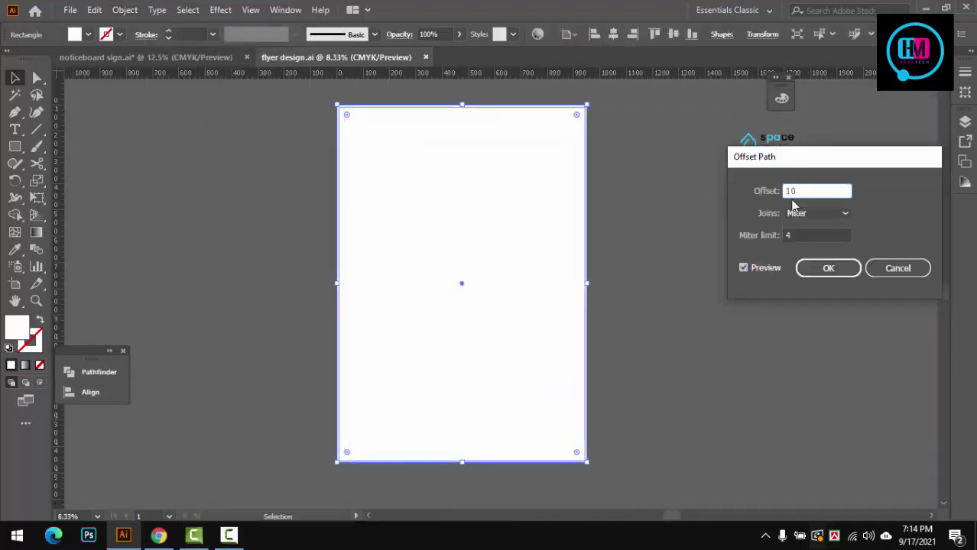
key("Return")
scroll(555, 218, "up", 5)
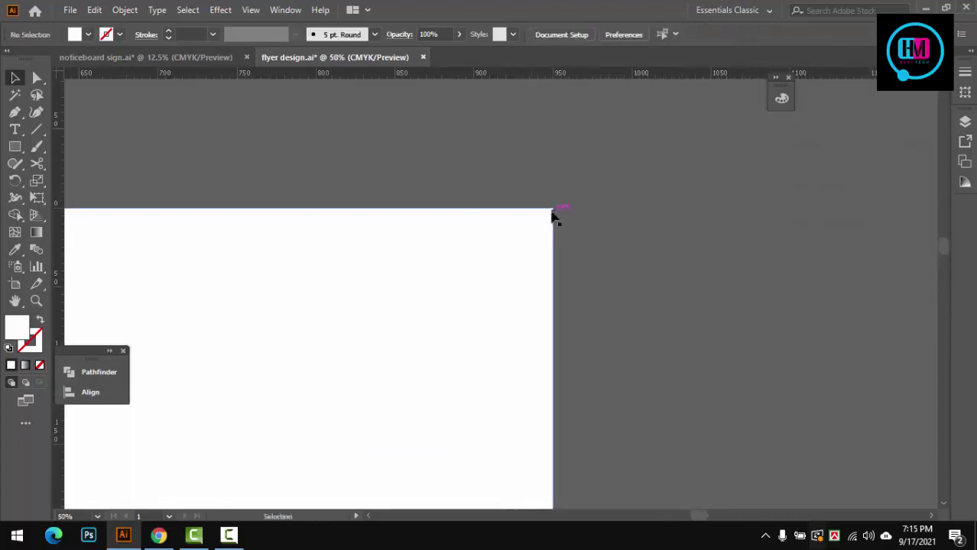
Set the rectangle's fill to None and try placing the logo at the artboard's top-left.
left_click(778, 91)
left_click(696, 246)
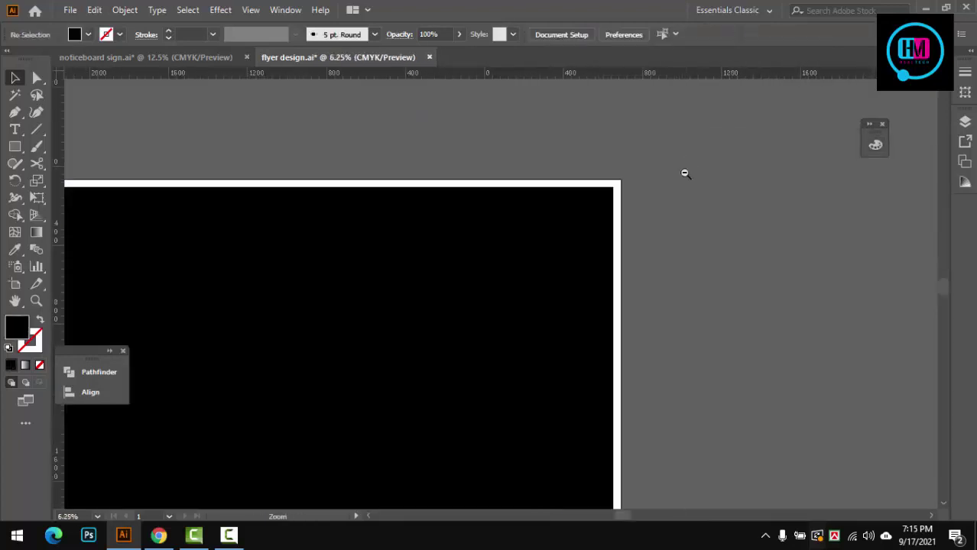
key("ctrl+minus")
key("slash")
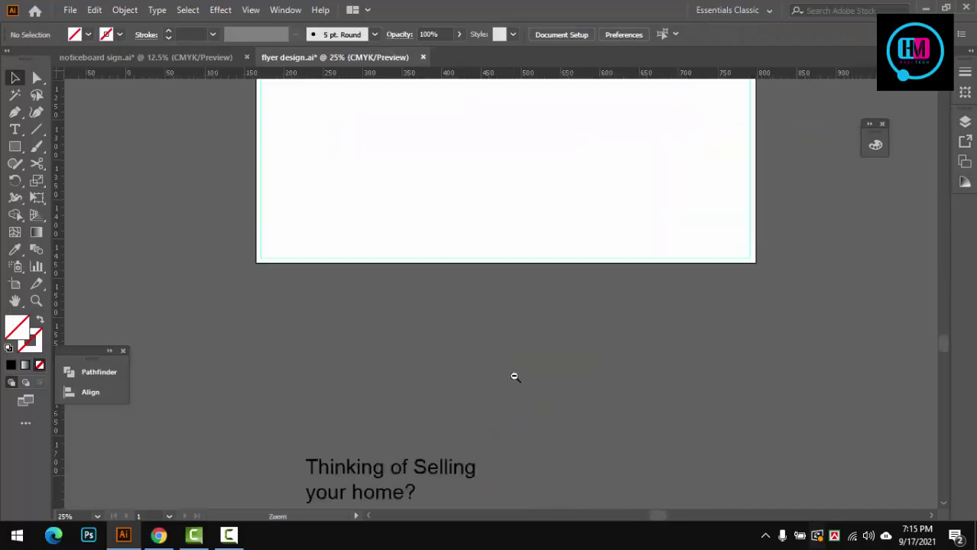
left_click_drag(541, 233, 340, 230)
key("ctrl+minus")
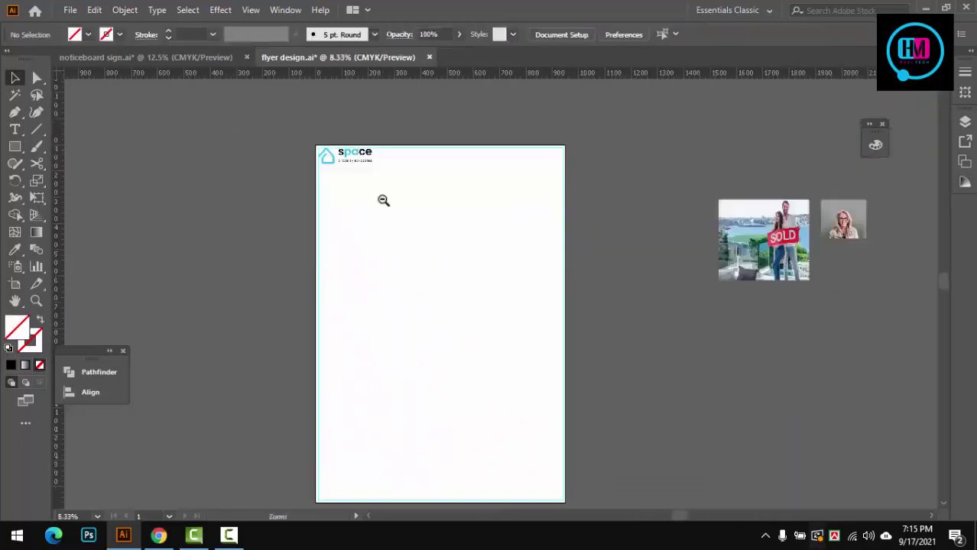
left_click_drag(291, 184, 792, 230)
Release the artboard-sized guide back into a rectangle filled black.
right_click(556, 171)
left_click(596, 308)
right_click(636, 171)
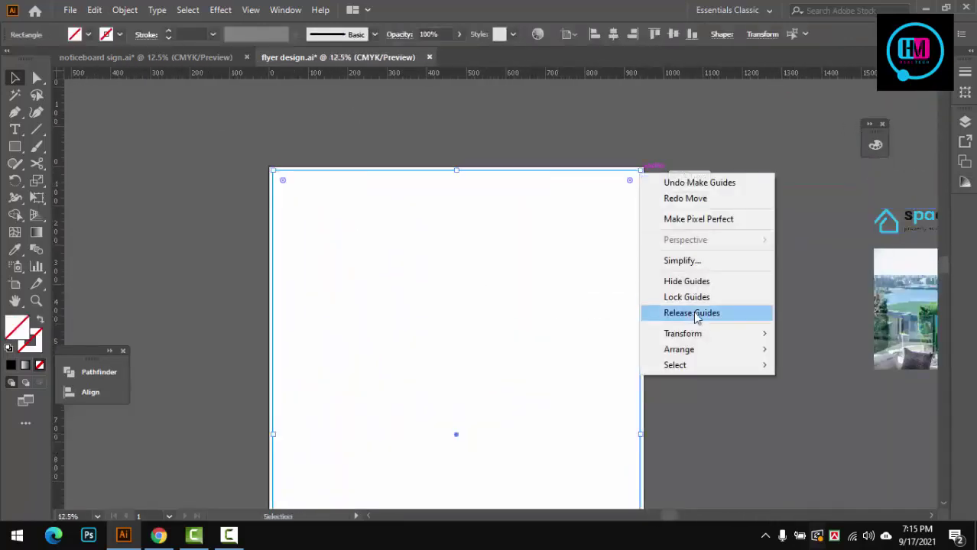
left_click(670, 312)
left_click(876, 145)
left_click(612, 229)
Offset the black rectangle's path 10 mm inward.
left_click(125, 9)
left_click(367, 394)
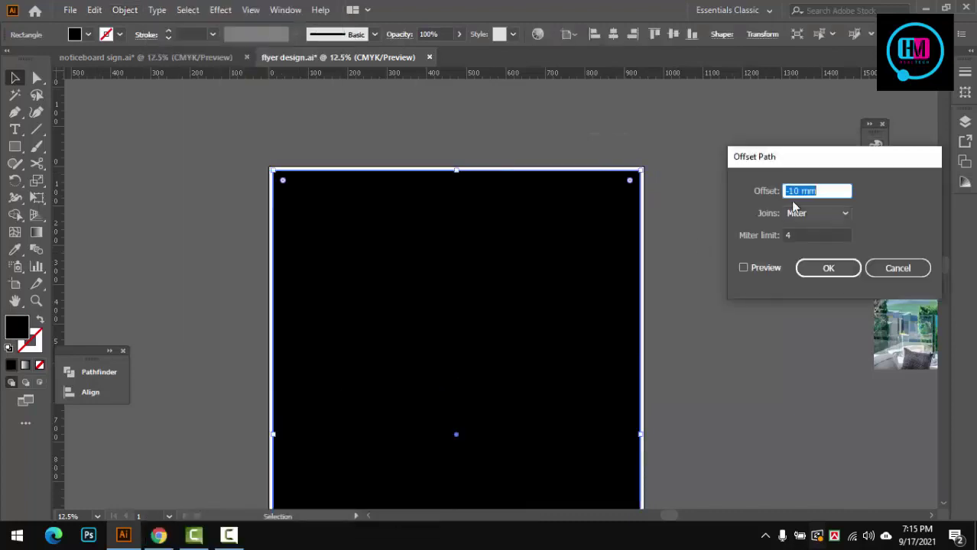
left_click(828, 268)
left_click(645, 177)
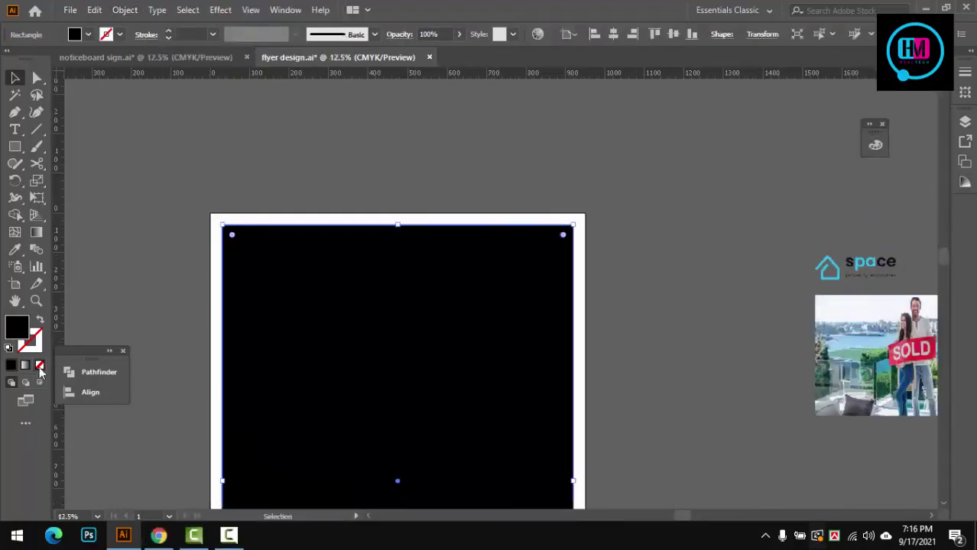
Remove the inset rectangle's fill and turn it into margin guides.
left_click(40, 365)
right_click(513, 208)
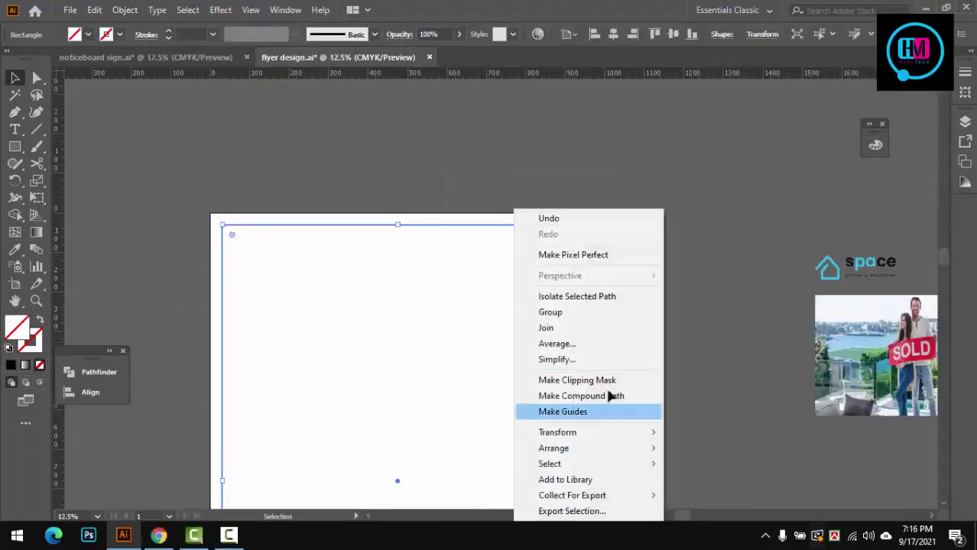
left_click(613, 397)
right_click(607, 132)
left_click(678, 274)
left_click_drag(299, 242, 373, 265)
Draw a black rectangle below the logo and drag its right corners into a slanted banner.
key("ctrl+minus")
key("ctrl+minus")
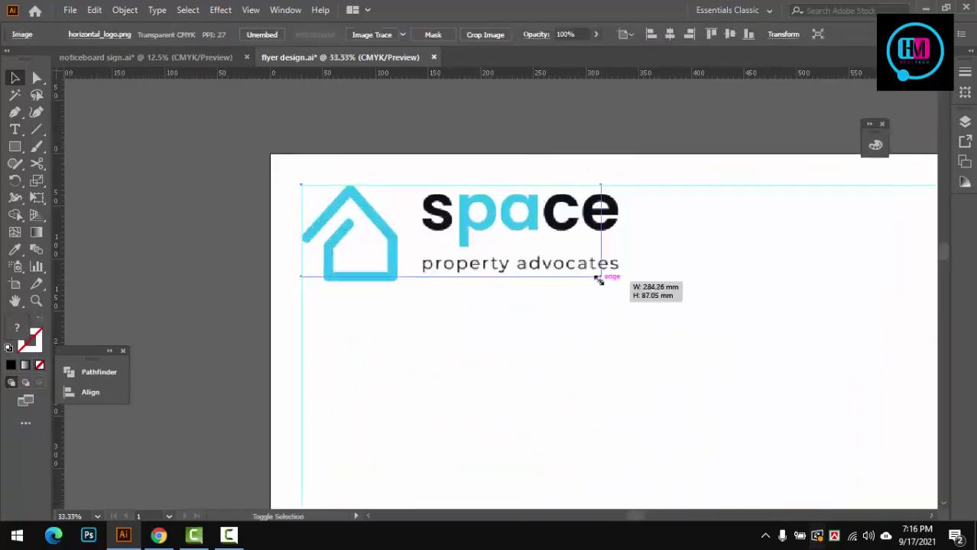
key("m")
left_click_drag(279, 223, 457, 291)
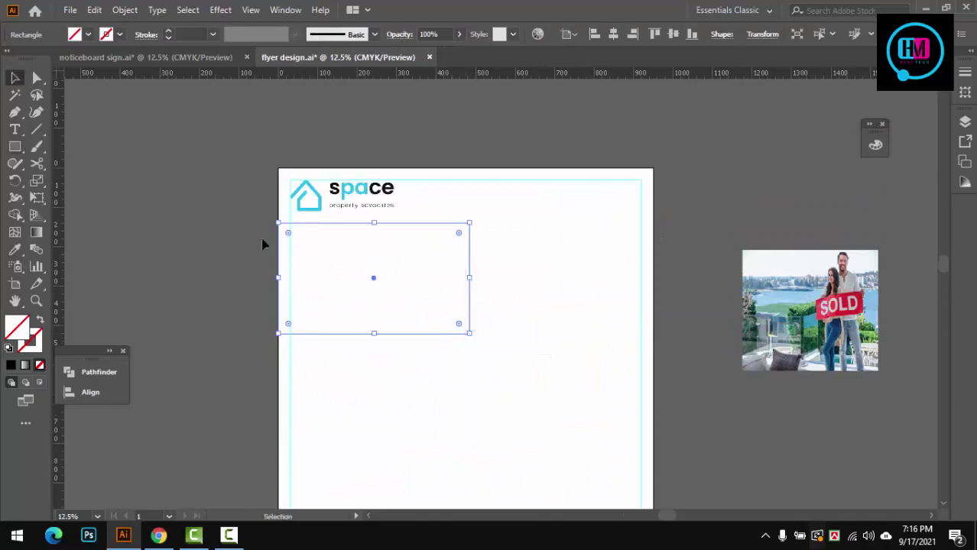
left_click(875, 145)
left_click(853, 266)
left_click(838, 145)
left_click_drag(470, 224, 425, 223)
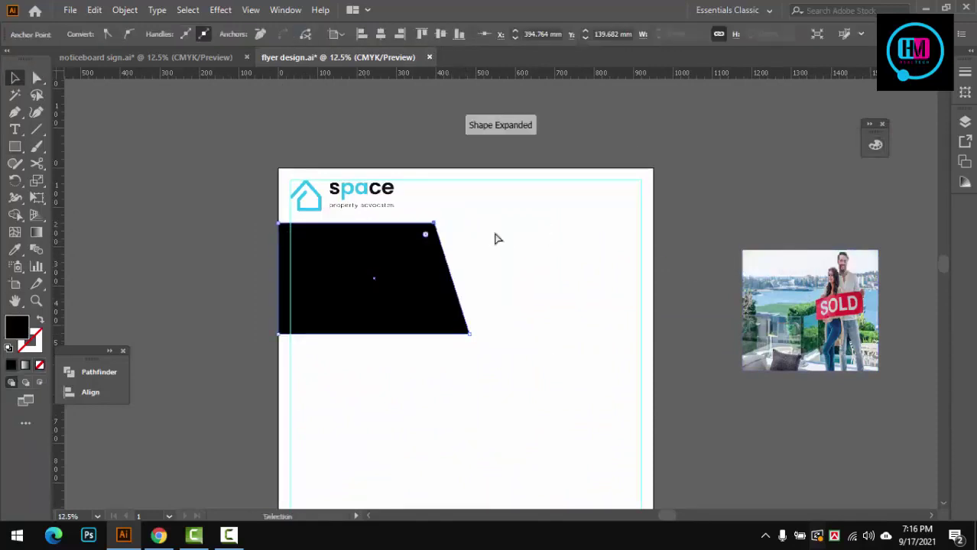
left_click_drag(375, 277, 503, 276)
scroll(489, 266, "left", 5)
Duplicate the black square below itself and make a copy red.
key("ctrl+d")
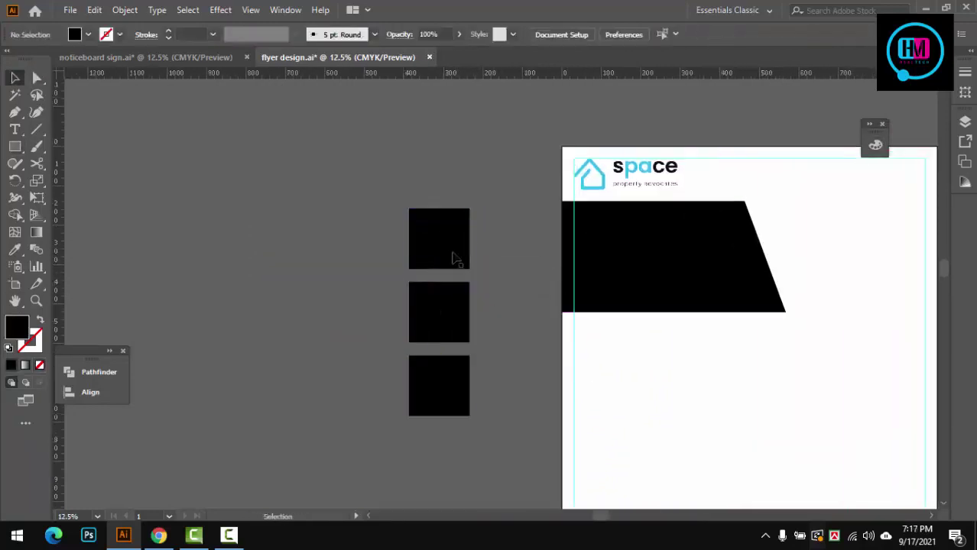
key("F6")
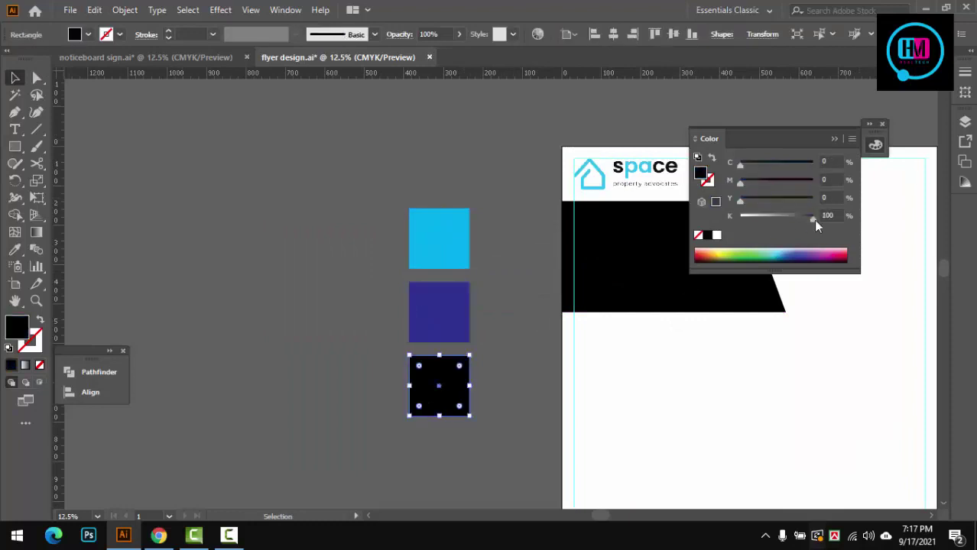
type("100")
key("Return")
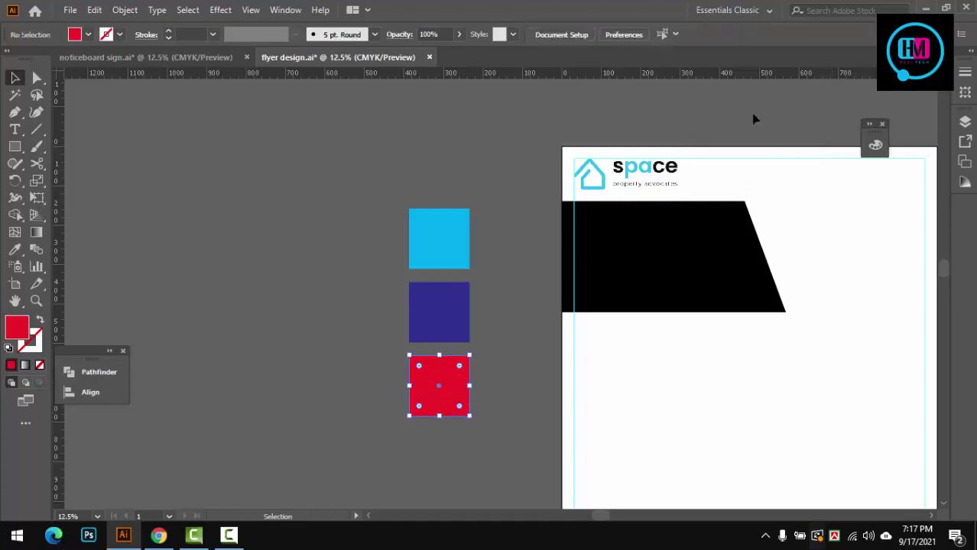
Eyedrop the cyan square's colour onto the slanted banner.
left_click_drag(753, 118, 277, 268)
left_click(469, 222)
key("i")
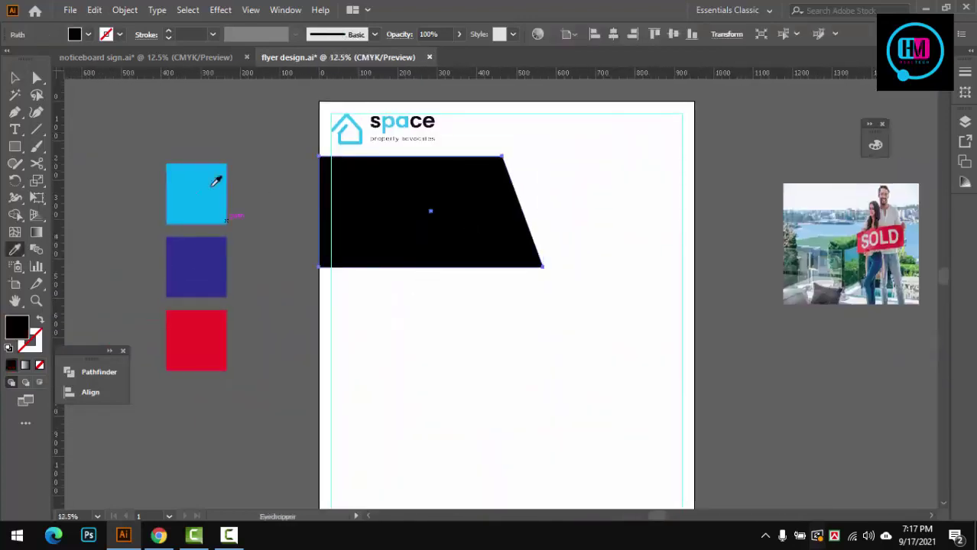
left_click(217, 181)
left_click(205, 126, "ctrl")
Try stretching the SOLD photo over the flyer's top-right, then undo, leaving it beside the artboard.
left_click(373, 202)
left_click(359, 276, "alt")
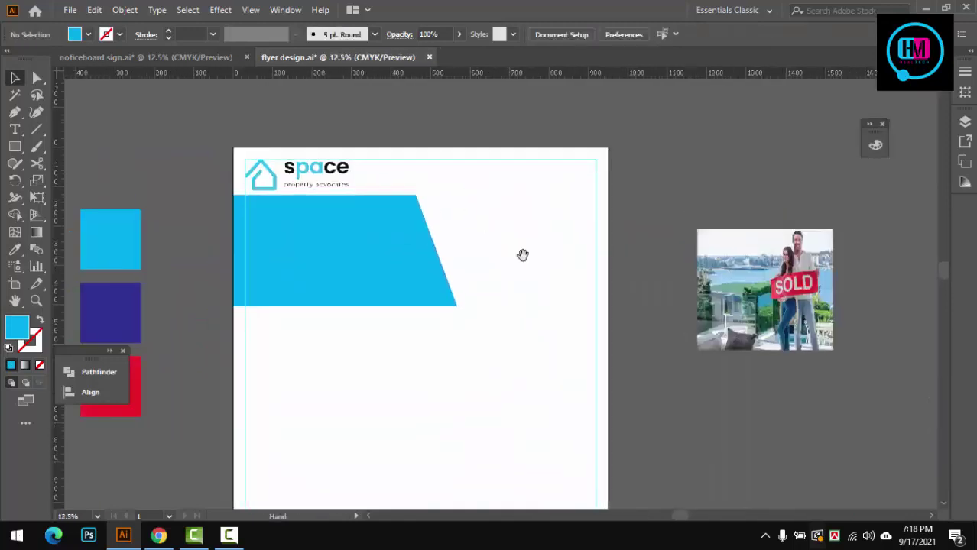
mouse_move(849, 244)
left_mouse_down()
mouse_move(540, 222)
mouse_move(370, 315)
mouse_move(436, 311)
left_mouse_up()
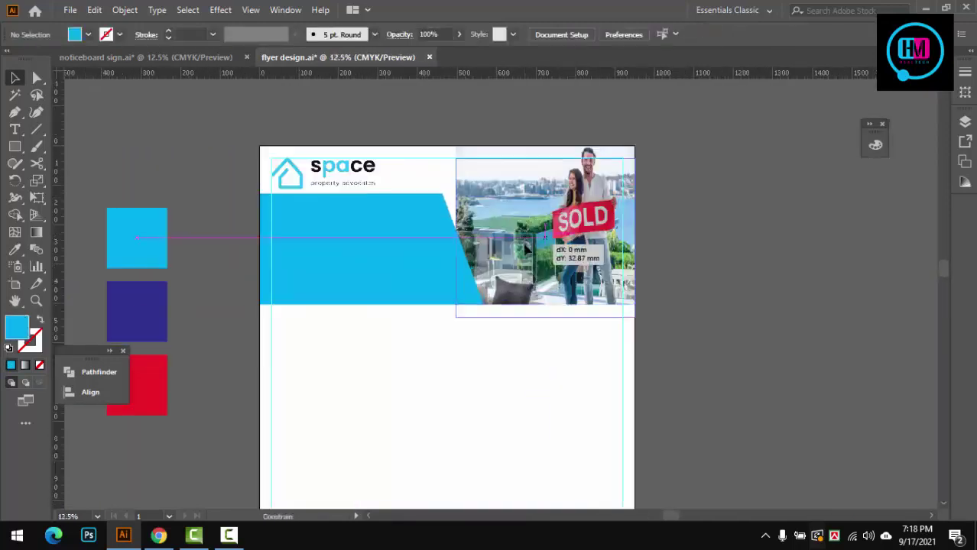
left_click_drag(455, 226, 440, 226)
key("ctrl+z")
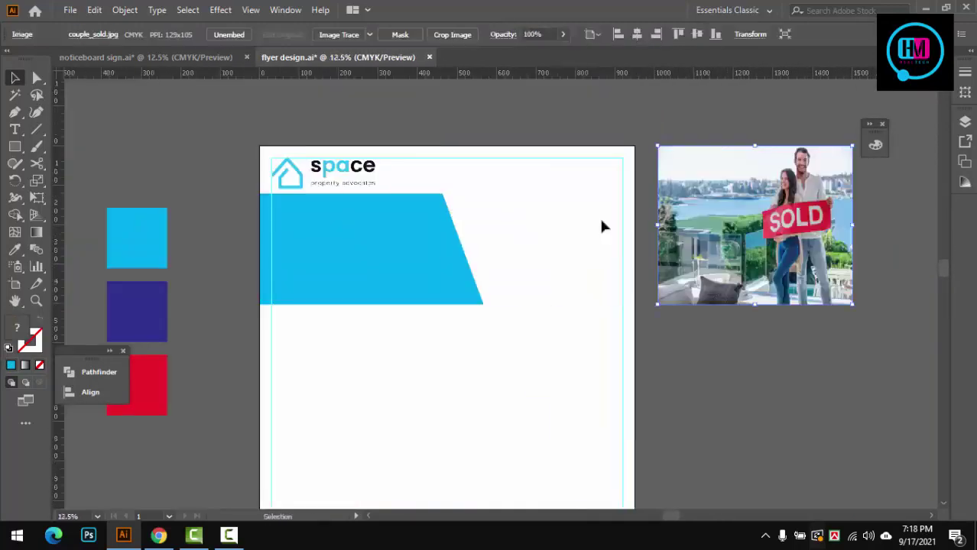
Pen-draw a hollow outline from the banner's corner around the flyer's top-right area.
key("p")
scroll(528, 194, "up", 2)
left_click(487, 221)
key("shift+x")
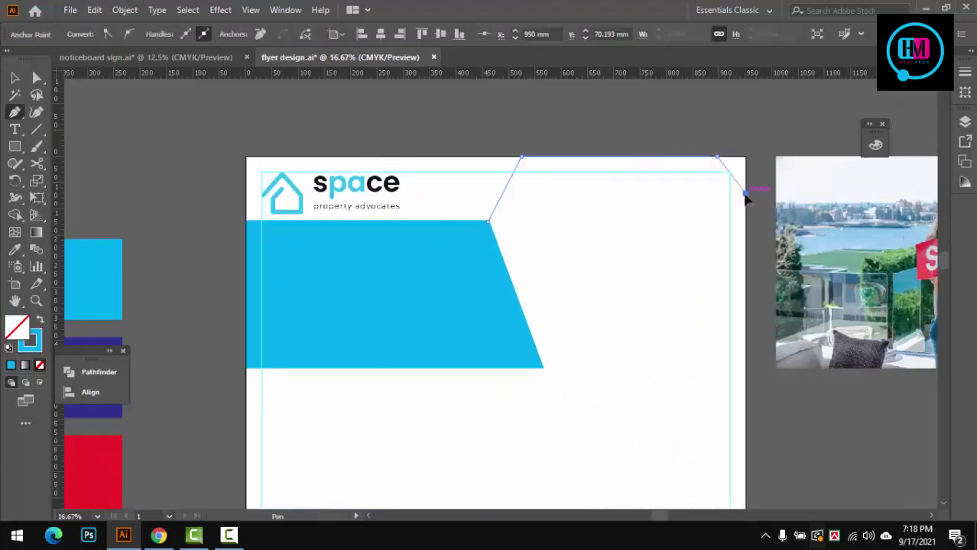
scroll(750, 382, "up", 2)
left_click(295, 339)
scroll(392, 300, "down", 3)
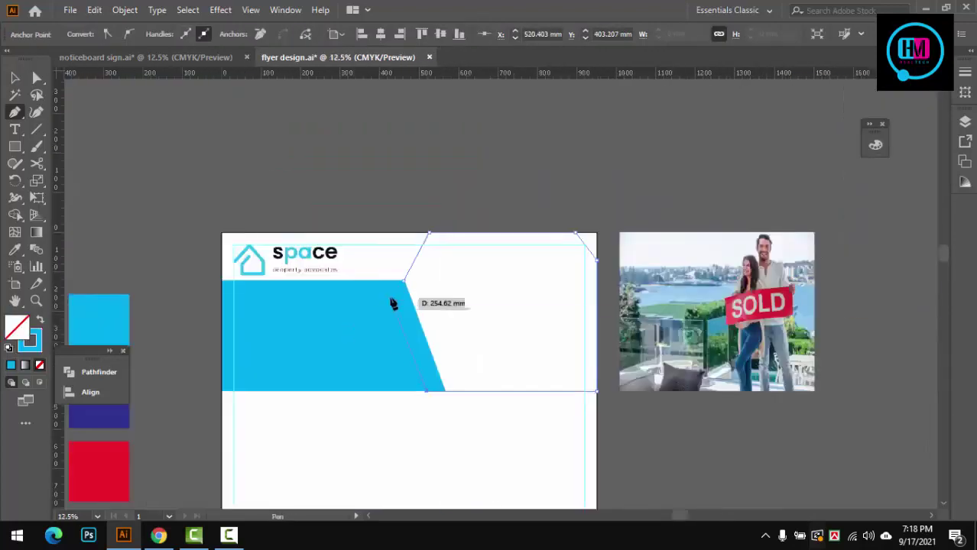
key("v")
scroll(505, 304, "up", 2)
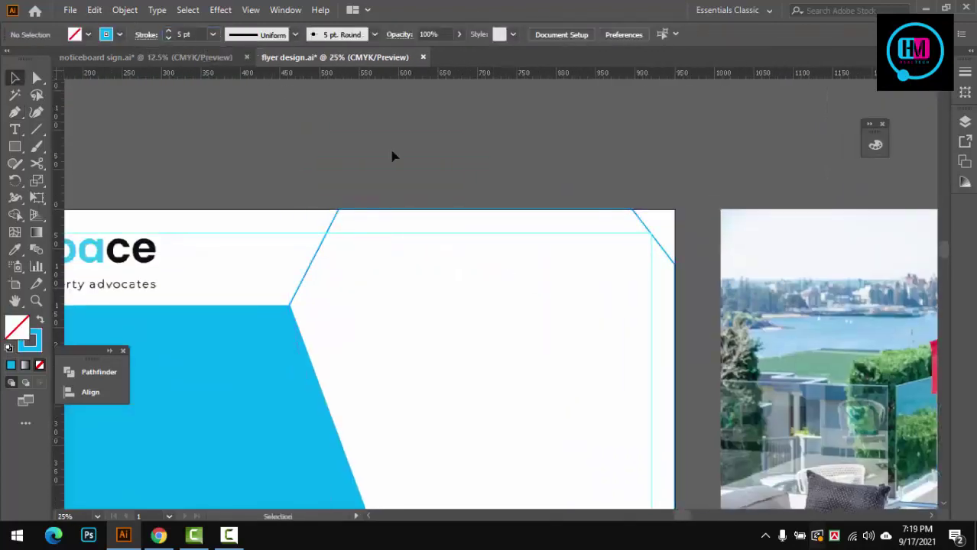
scroll(510, 246, "down", 2)
Place the SOLD photo under the outline and make a clipping mask.
left_click_drag(614, 255, 612, 255)
scroll(611, 256, "up", 3)
right_click(545, 229)
left_click(606, 348)
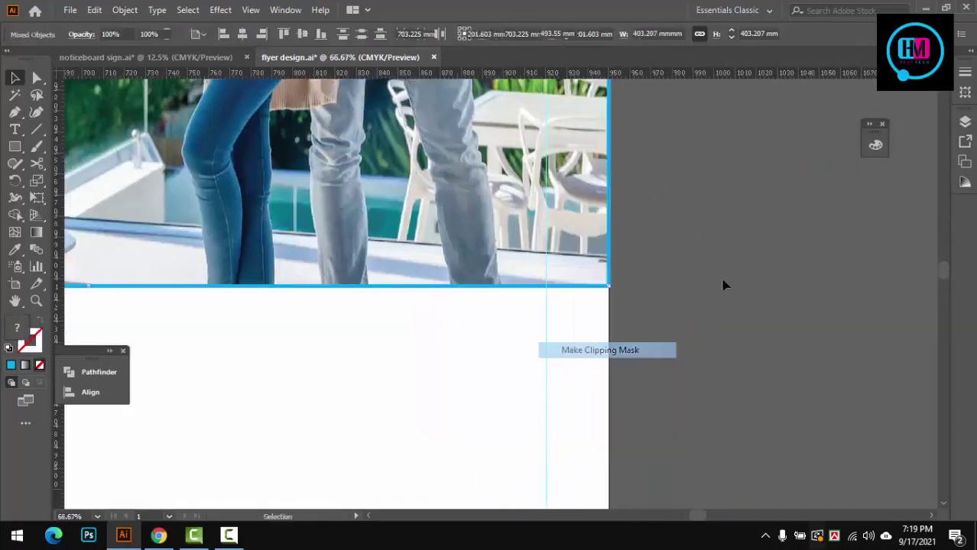
scroll(724, 283, "down", 2)
scroll(490, 256, "down", 1)
scroll(490, 256, "up", 3)
left_click(283, 164)
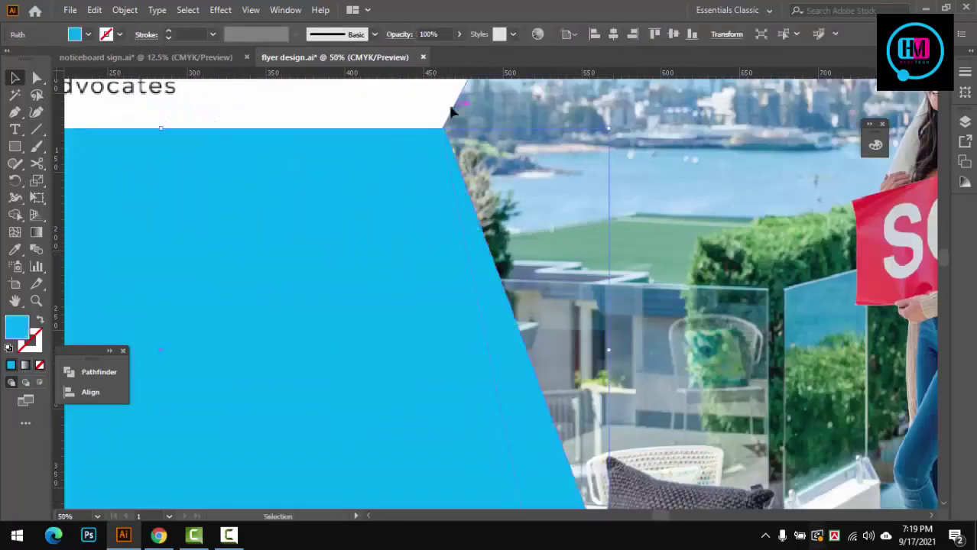
scroll(514, 220, "down", 4)
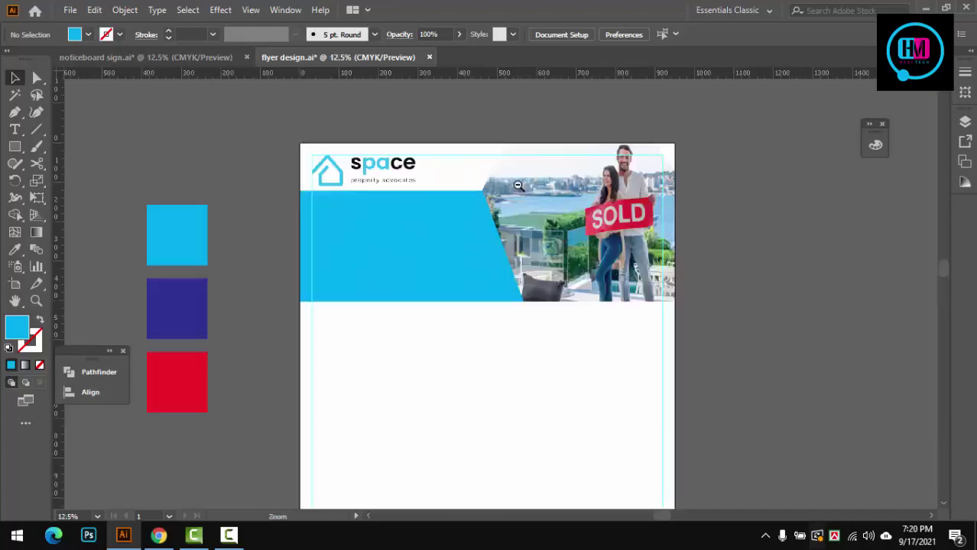
Draw a full-width 950 mm band under the header.
scroll(520, 318, "up", 3)
scroll(570, 222, "down", 3)
scroll(569, 222, "up", 2)
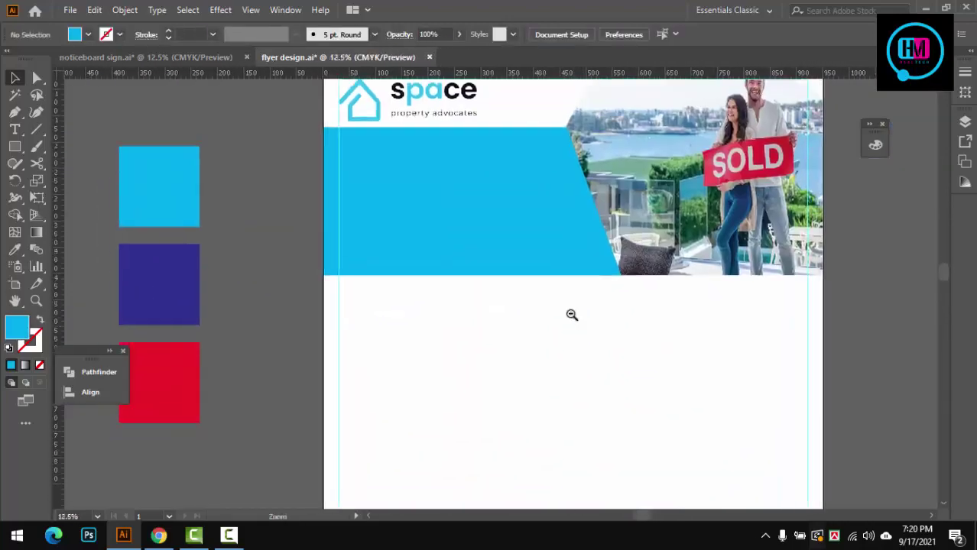
scroll(571, 314, "down", 1)
scroll(585, 252, "up", 1)
key("m")
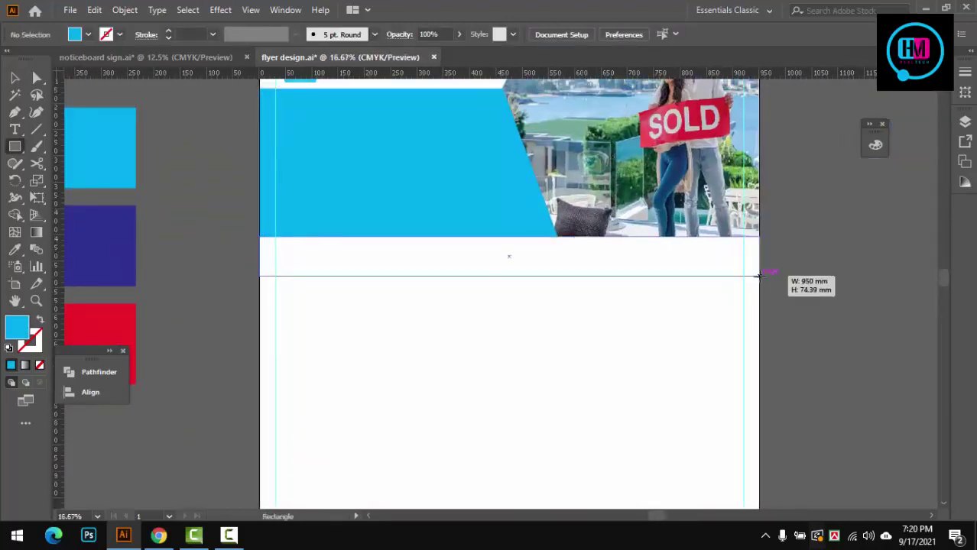
left_click_drag(757, 276, 759, 276)
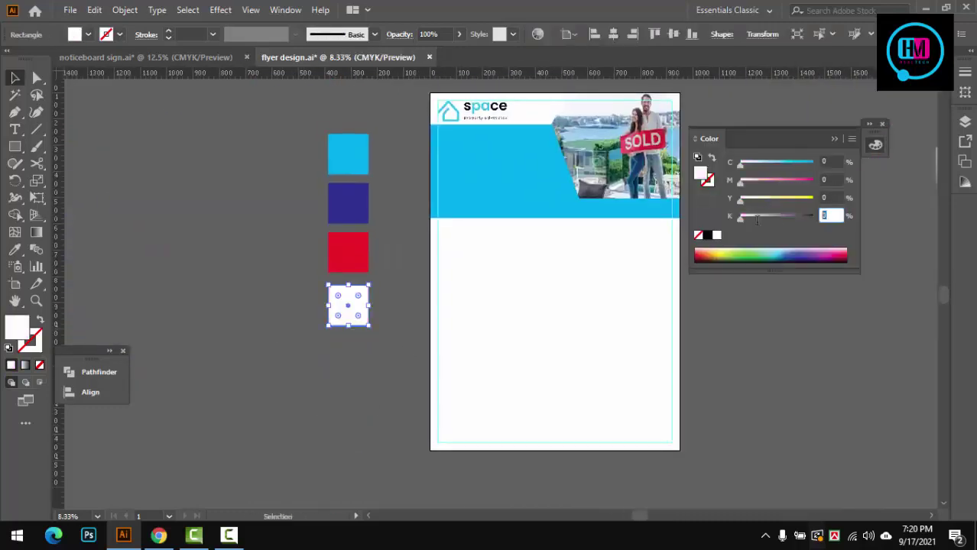
Set the square's black (K) value to 30 for a light grey.
key("Return")
scroll(340, 317, "up", 2)
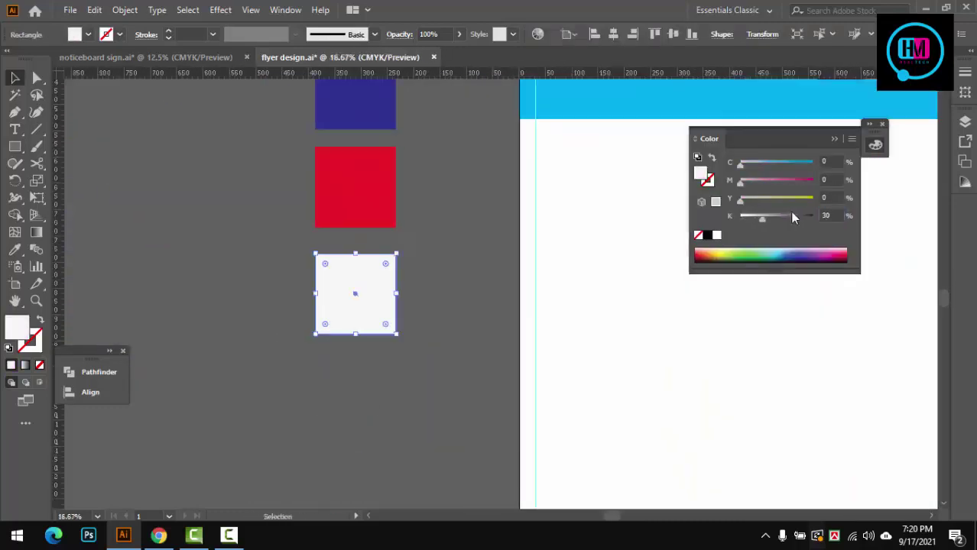
left_click_drag(793, 218, 752, 219)
left_click(582, 212)
Alt-drag a copy of the band straight down as a thin strip below it.
scroll(528, 245, "down", 2)
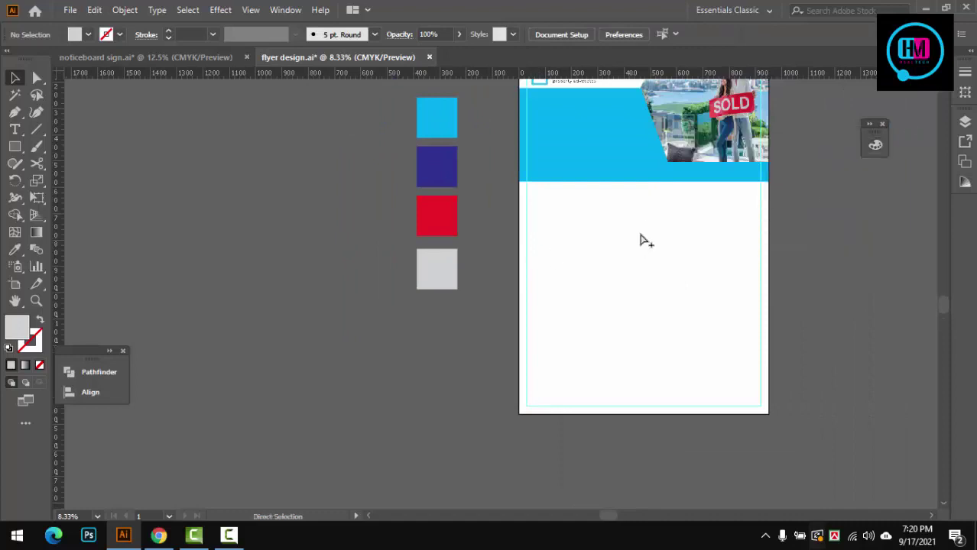
scroll(642, 240, "up", 1)
scroll(510, 248, "up", 1)
left_click_drag(491, 225, 376, 241)
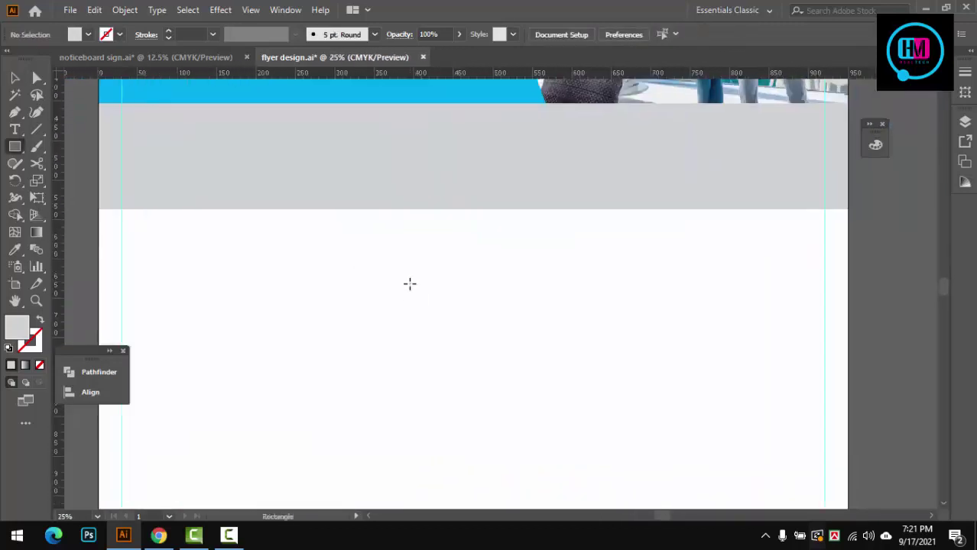
mouse_move(468, 178)
left_mouse_down()
mouse_move(468, 282)
mouse_move(484, 225)
left_mouse_up()
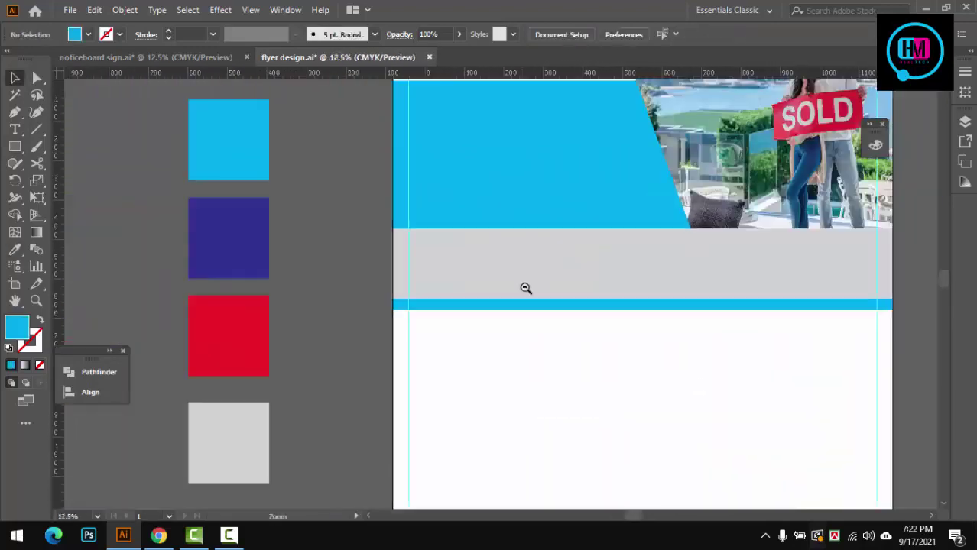
Eyedrop the dark-blue square's colour onto the strip, undoing it on the banner.
left_click(310, 234)
key("i")
left_click(509, 204, "alt")
key("v")
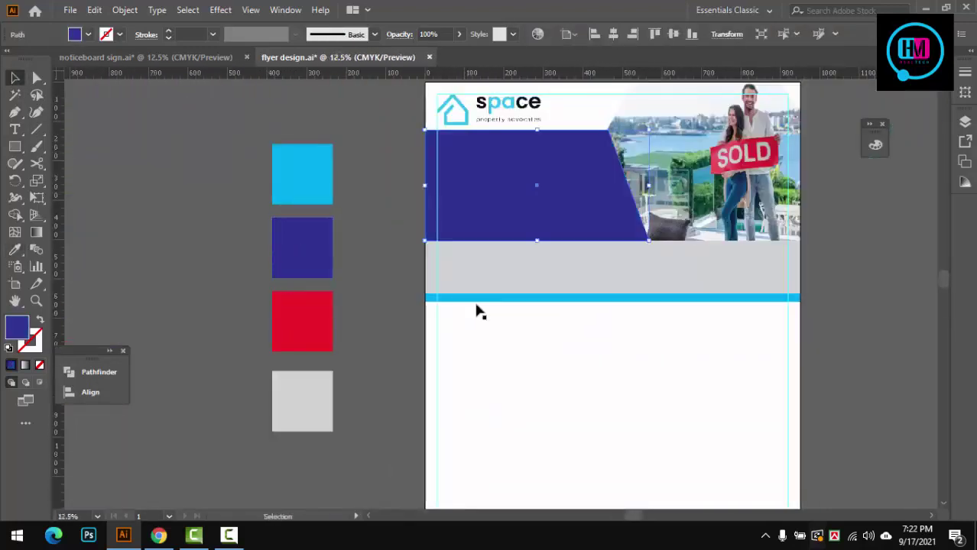
key("ctrl+z")
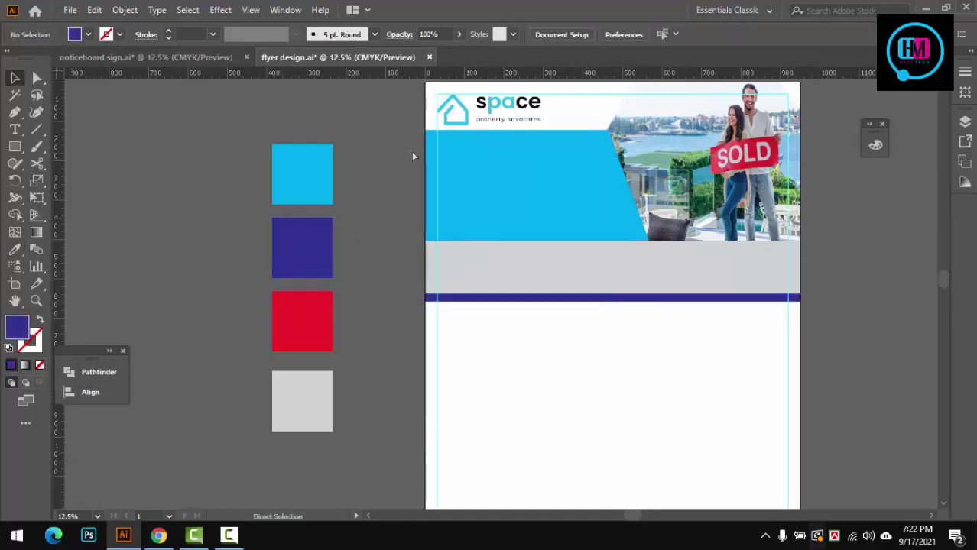
Draw a dark-blue block at the strip's right end and slant its lower-left corner.
key("m")
scroll(734, 325, "up", 5)
left_click_drag(415, 211, 408, 197)
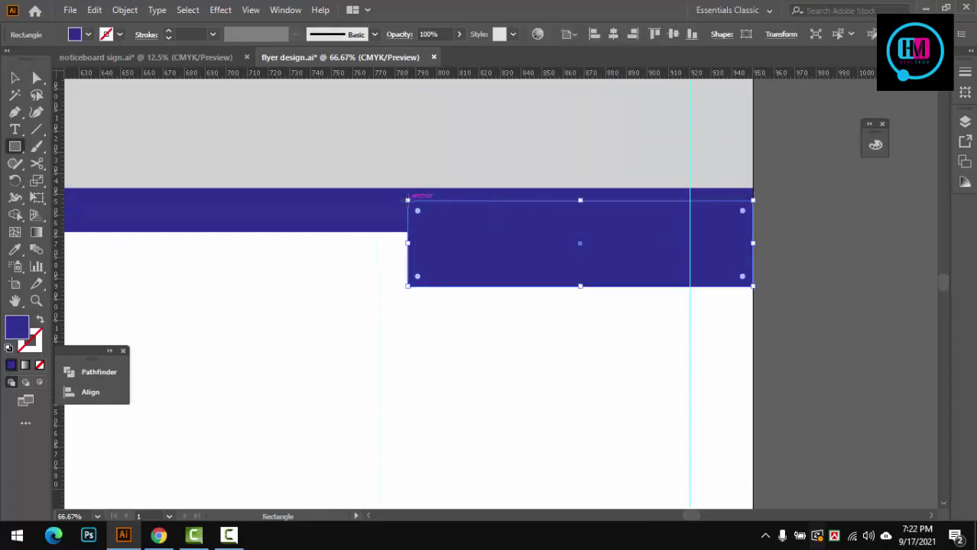
key("a")
left_click_drag(409, 285, 469, 286)
Nudge the slanted tab up against the strip and save the flyer.
scroll(673, 290, "down", 4)
left_click(866, 264)
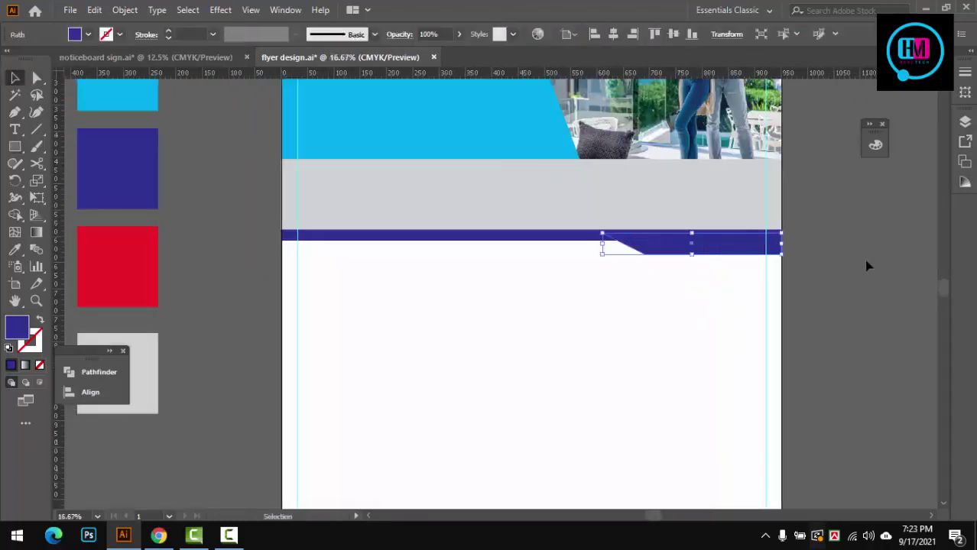
scroll(661, 243, "up", 3)
scroll(556, 268, "up", 3)
left_click_drag(567, 332, 567, 313)
scroll(568, 314, "down", 5)
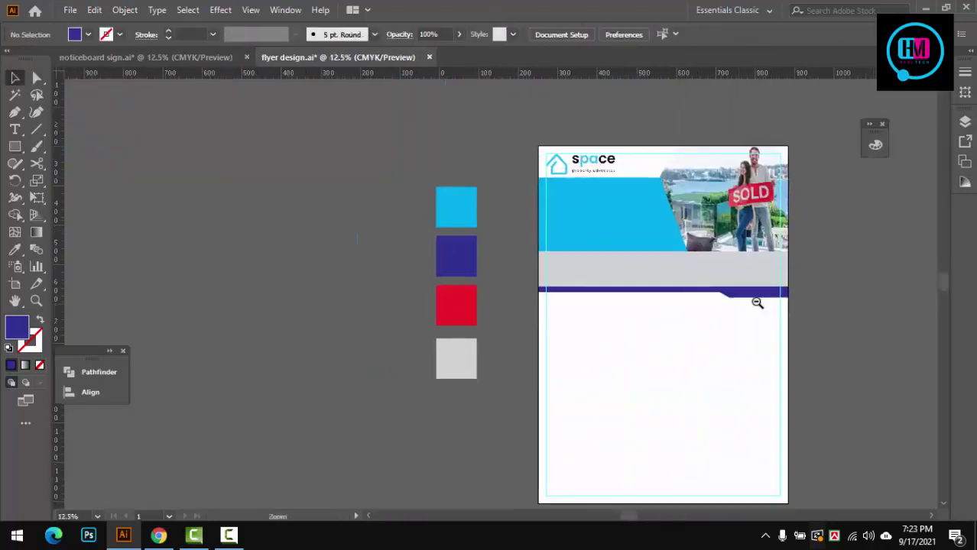
scroll(702, 338, "up", 3)
scroll(675, 342, "down", 2)
key("ctrl+s")
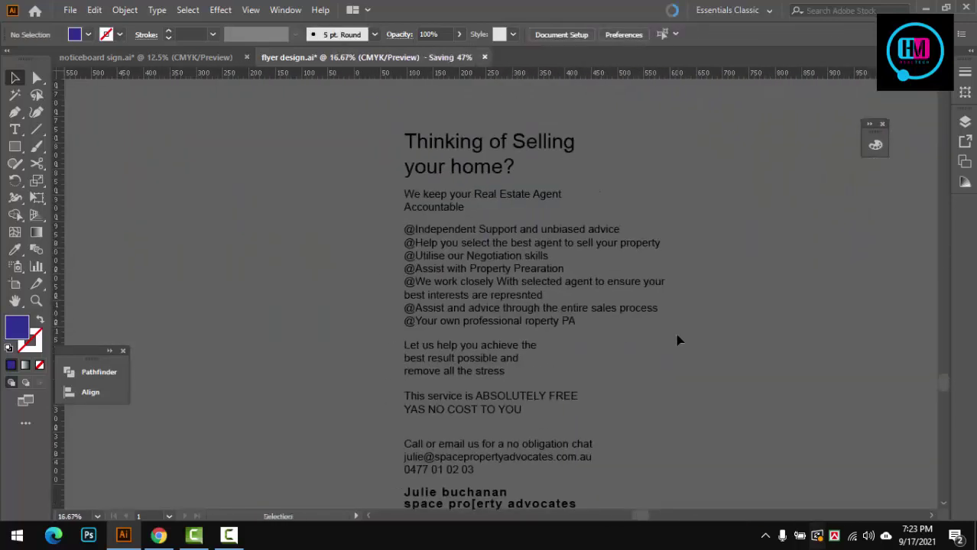
Drag the four colour squares into a row above the flyer, light blue at the end.
scroll(532, 160, "up", 2)
scroll(566, 196, "down", 3)
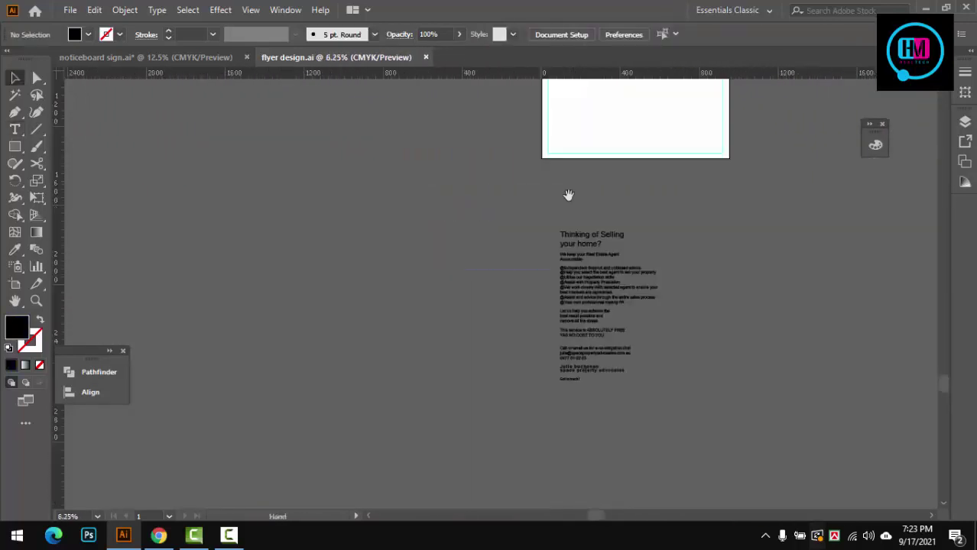
scroll(676, 399, "right", 5)
left_click_drag(565, 301, 654, 151)
mouse_move(580, 148)
left_mouse_down()
mouse_move(648, 211)
mouse_move(631, 200)
left_mouse_up()
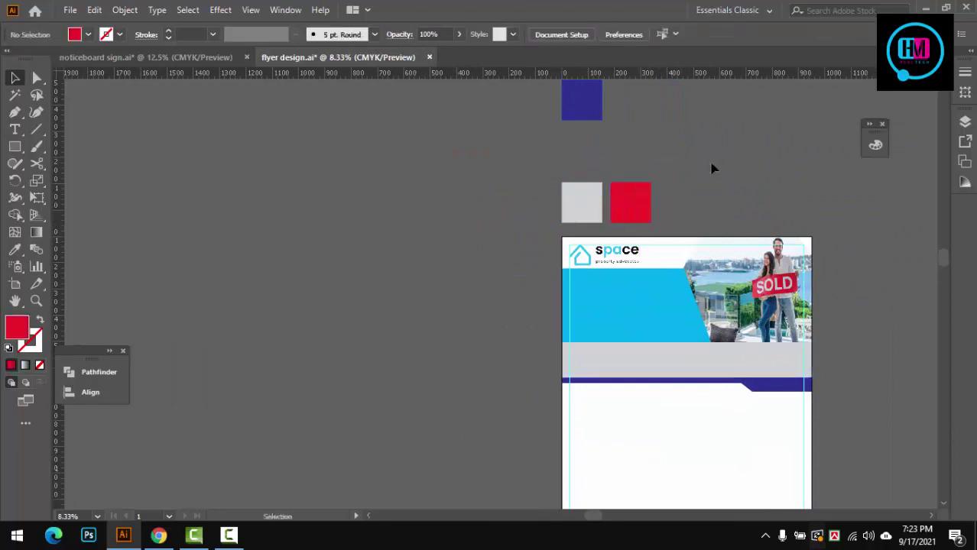
left_click_drag(496, 144, 596, 248)
left_click_drag(494, 98, 644, 257)
left_click_drag(688, 229, 375, 264)
Distribute the four squares evenly and group them.
left_click(90, 392)
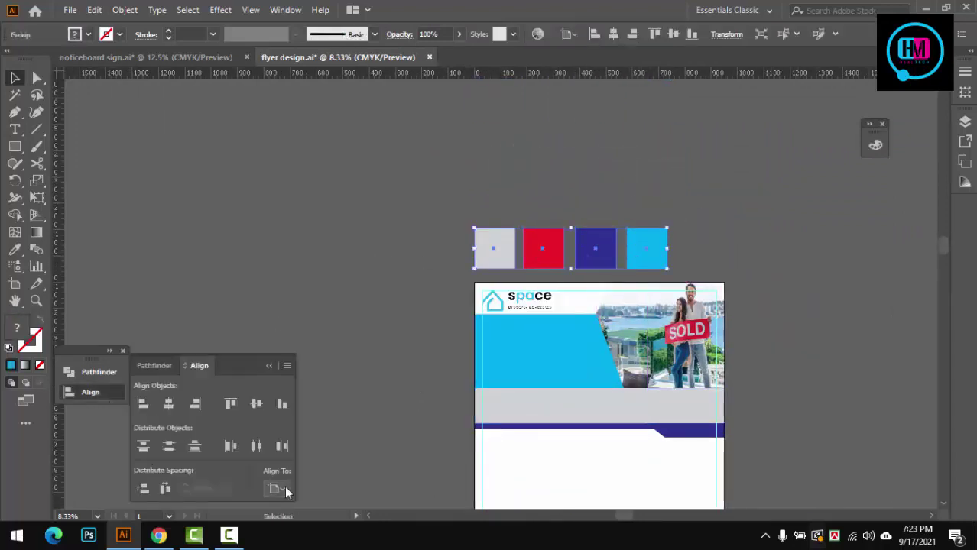
left_click(256, 446)
key("ctrl+g")
scroll(819, 290, "up", 2)
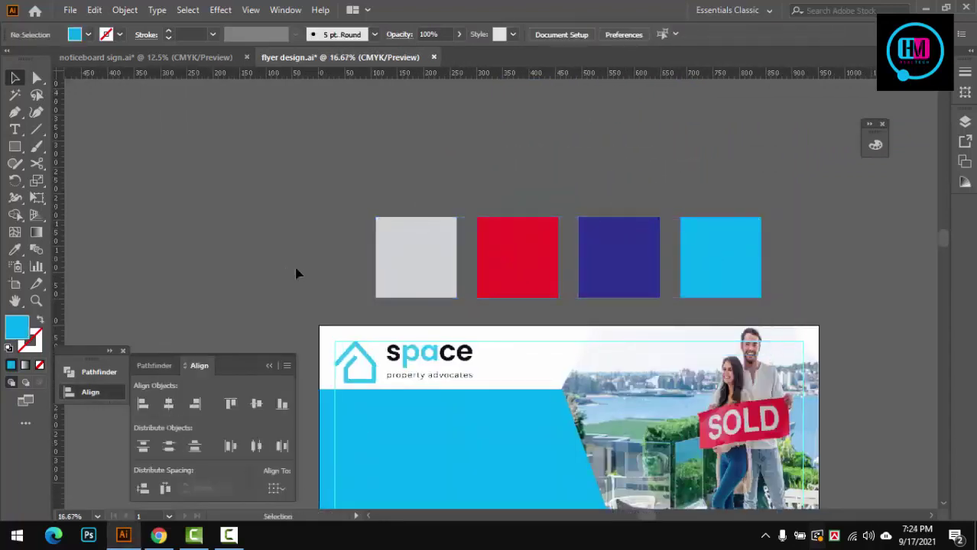
scroll(617, 200, "down", 2)
Begin editing the 'Thinking of Selling' headline on the banner.
key("ctrl+v")
scroll(617, 201, "up", 1)
double_click(581, 228)
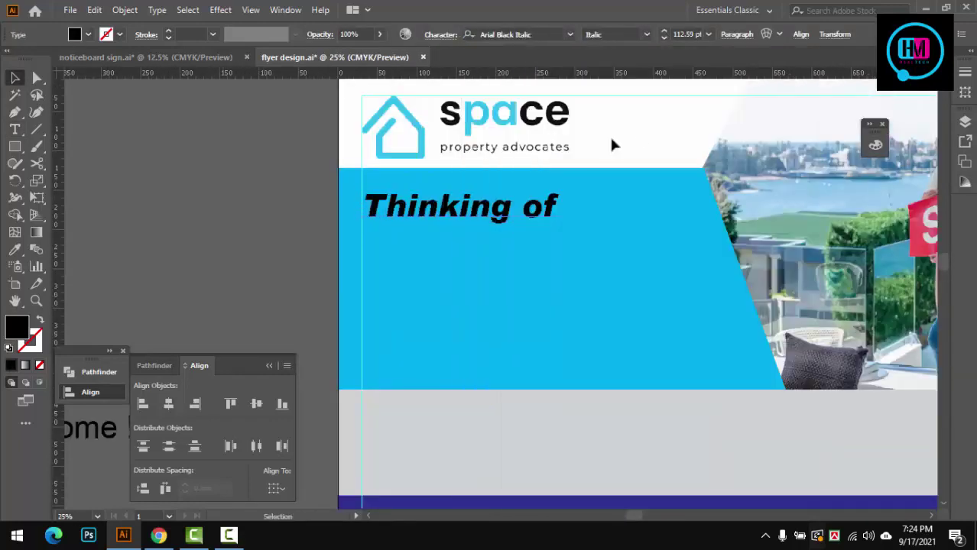
Set the 'Thinking of' headline font to Calibri Bold.
left_click(570, 34)
left_click(505, 230)
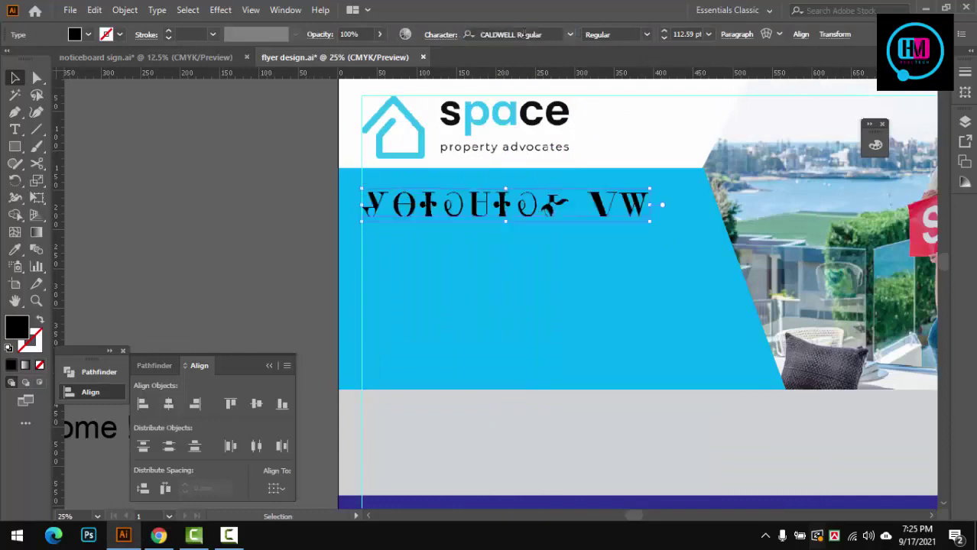
type("cal")
left_click(497, 214)
left_click(396, 229)
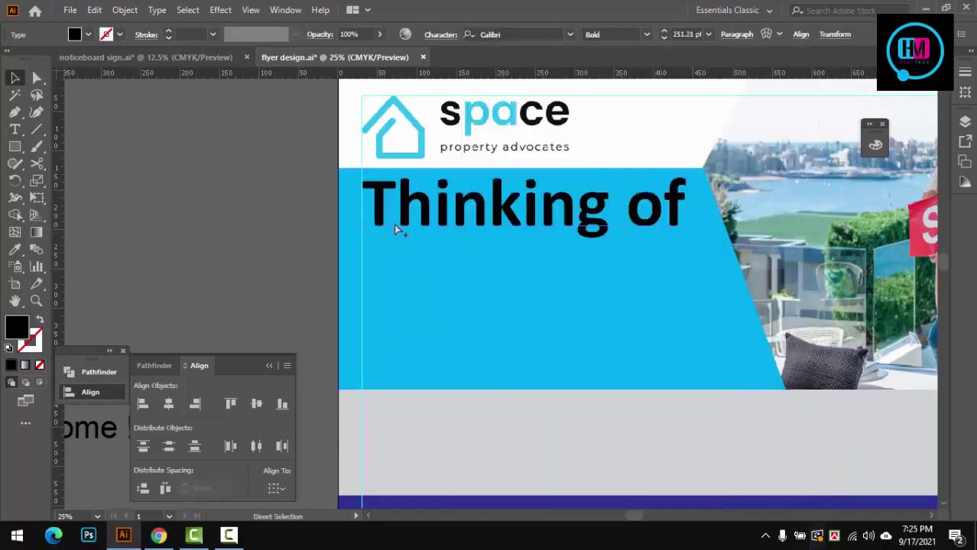
Move 'Selling' under 'Thinking of' in the banner and enlarge it.
key("ctrl+minus")
left_click_drag(411, 249, 528, 247)
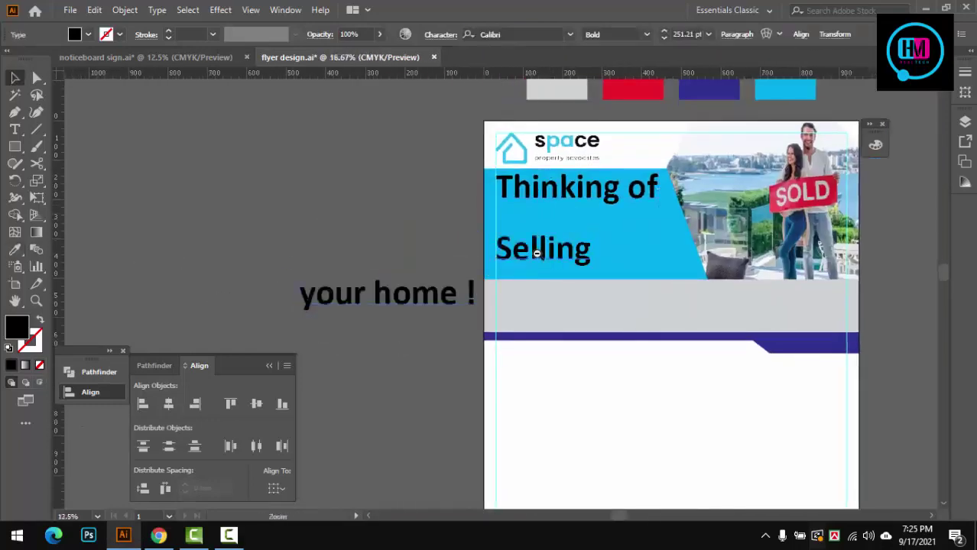
key("ctrl+plus")
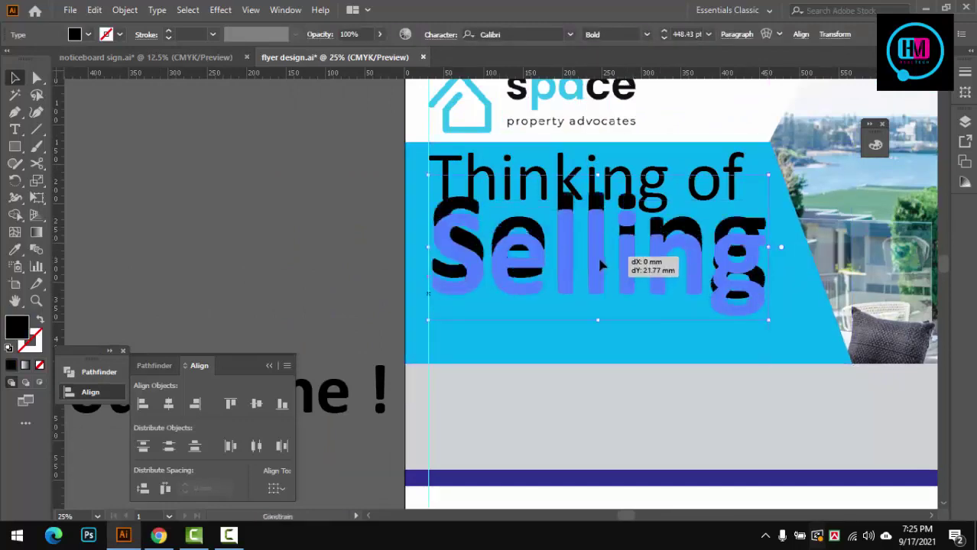
left_click_drag(624, 249, 650, 252)
key("ctrl+minus")
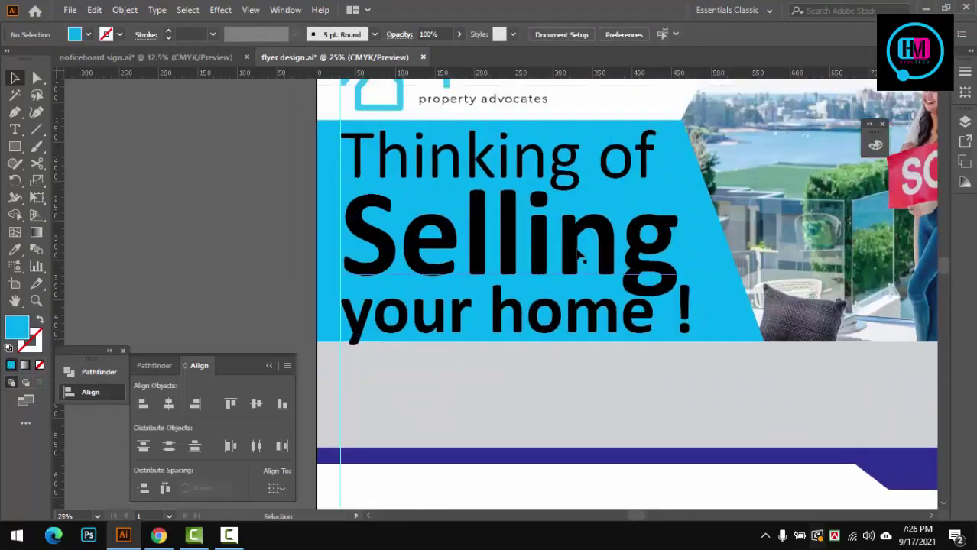
scroll(578, 257, "up", 5)
Nudge 'Selling' into position and widen its letter spacing twice.
scroll(446, 262, "up", 5)
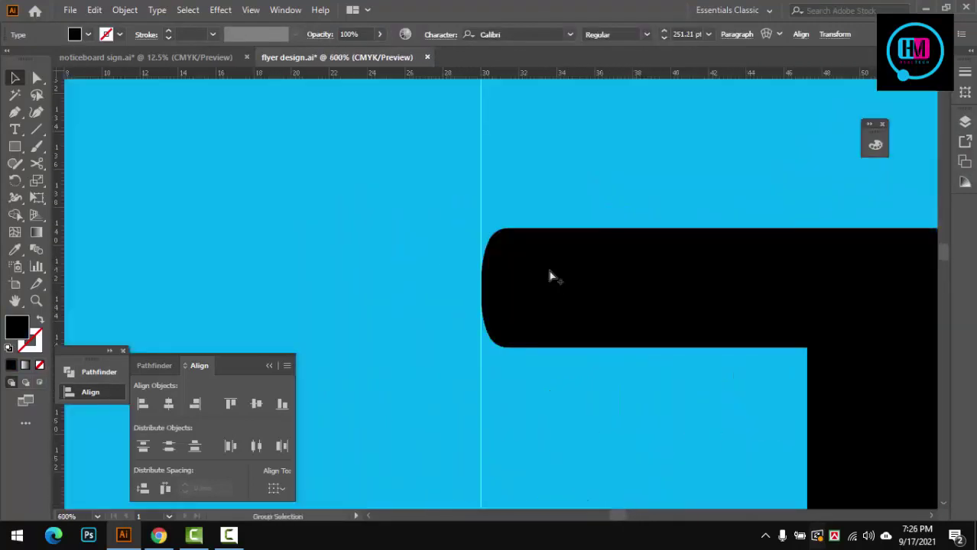
scroll(576, 354, "down", 5)
scroll(537, 280, "down", 5)
scroll(483, 252, "down", 5)
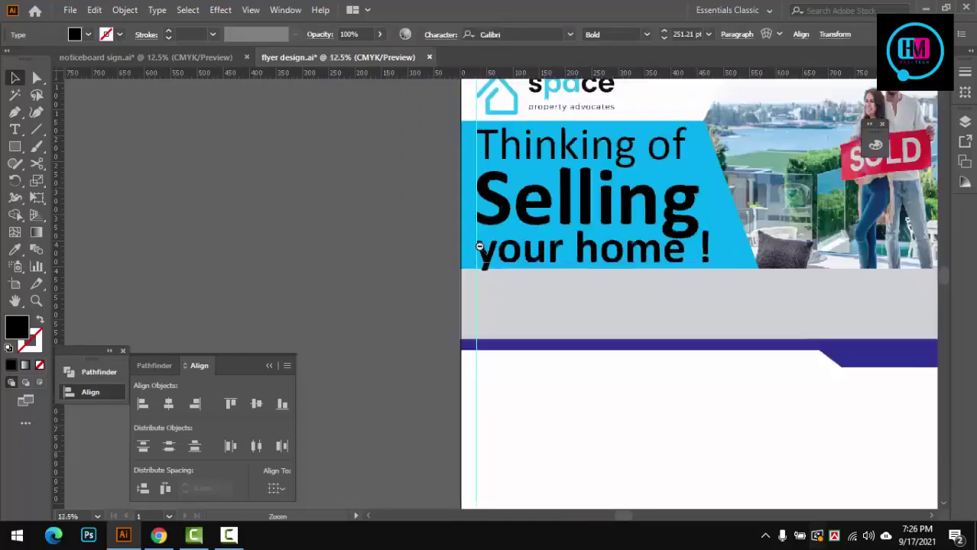
left_click(528, 244)
left_click_drag(528, 245, 528, 241)
key("alt+Right")
key("alt+Right")
key("alt+Right")
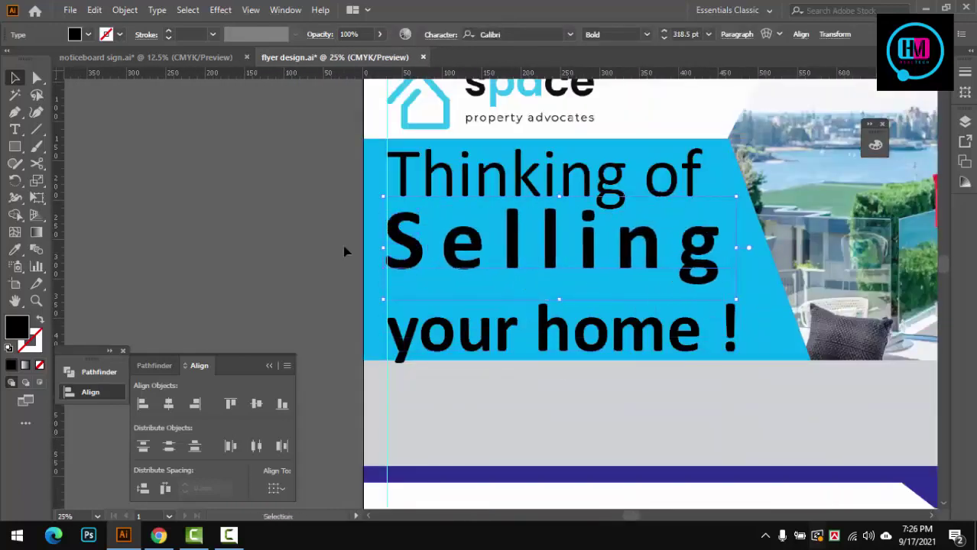
left_click(549, 245)
key("alt+Right")
key("alt+Right")
key("alt+Right")
Move 'your home !' under 'Selling', delete the exclamation mark, and widen its letter spacing.
left_click_drag(490, 340, 489, 325)
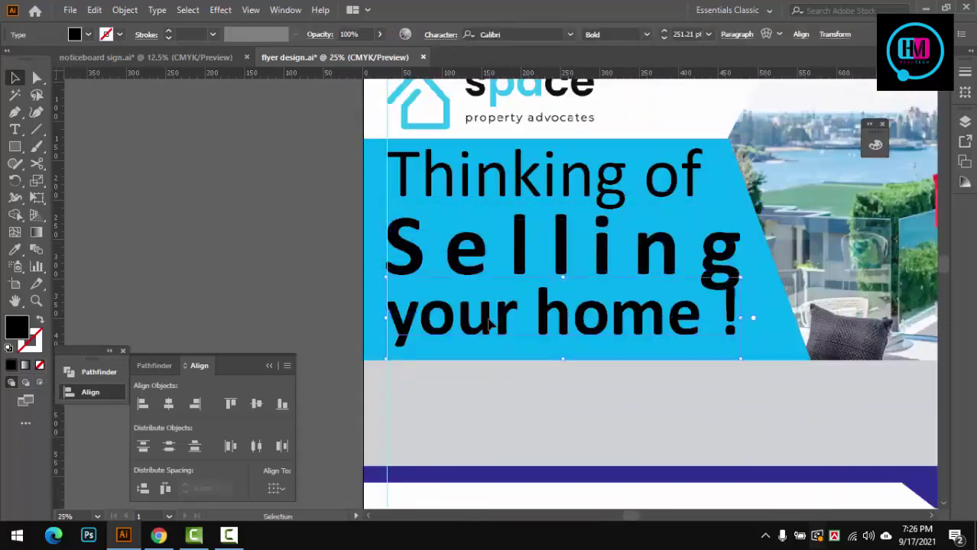
double_click(685, 326)
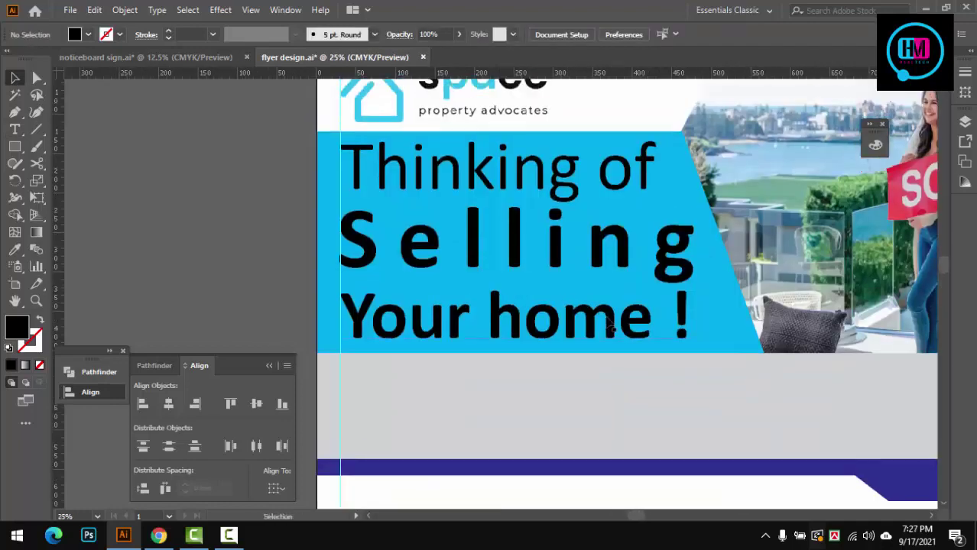
key("BackSpace")
key("BackSpace")
left_click(431, 181, "shift")
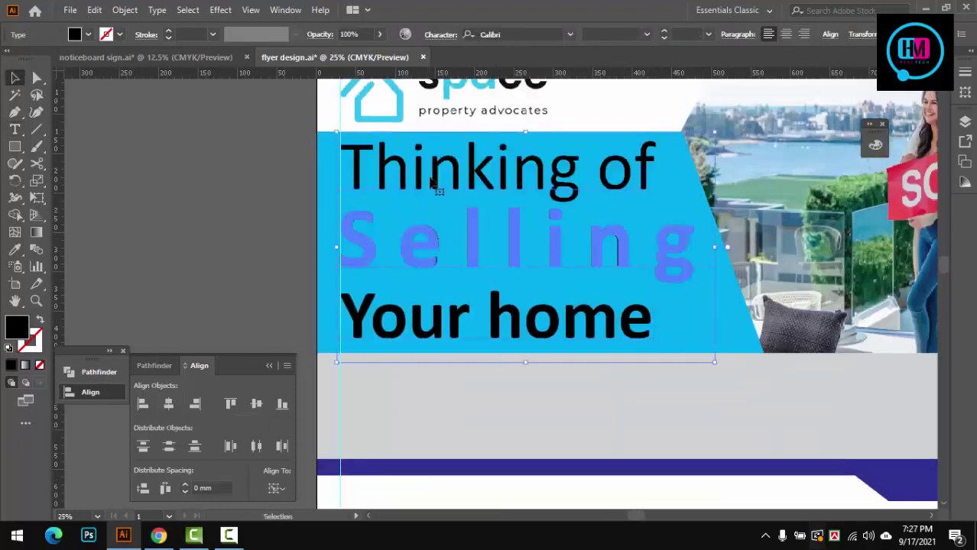
scroll(308, 263, "down", 2, "alt")
scroll(308, 262, "up", 3, "alt")
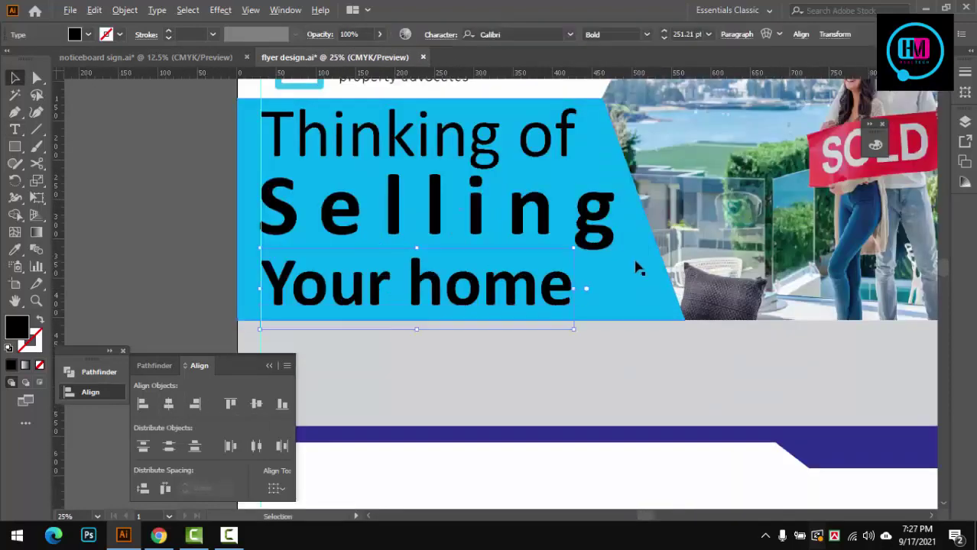
key("alt+Right")
key("alt+Right")
key("alt+Right")
scroll(583, 254, "up", 1, "alt")
scroll(567, 332, "down", 1, "alt")
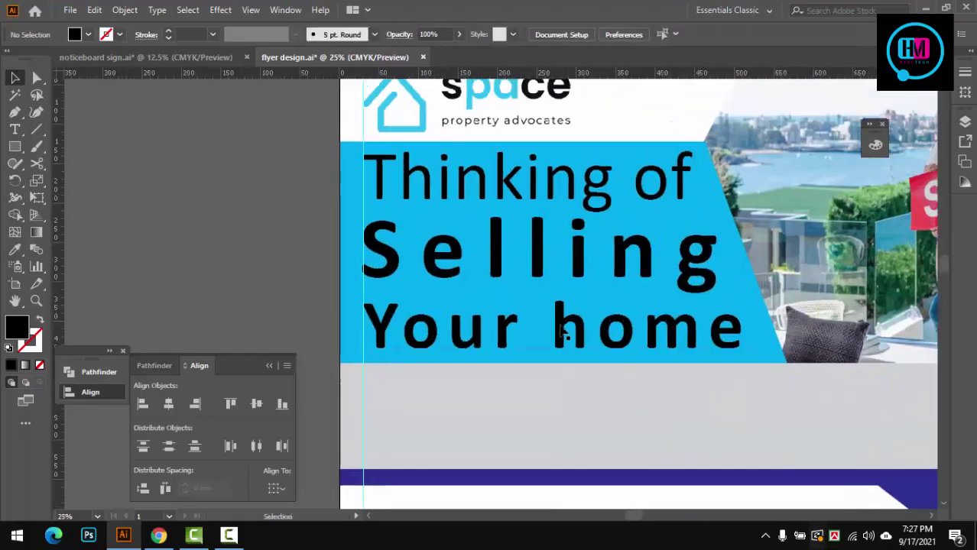
Select the headline group with the blue banner to left-align the three lines.
left_click(597, 281)
left_click(597, 282)
scroll(596, 282, "up", 2, "alt")
scroll(428, 268, "down", 3, "alt")
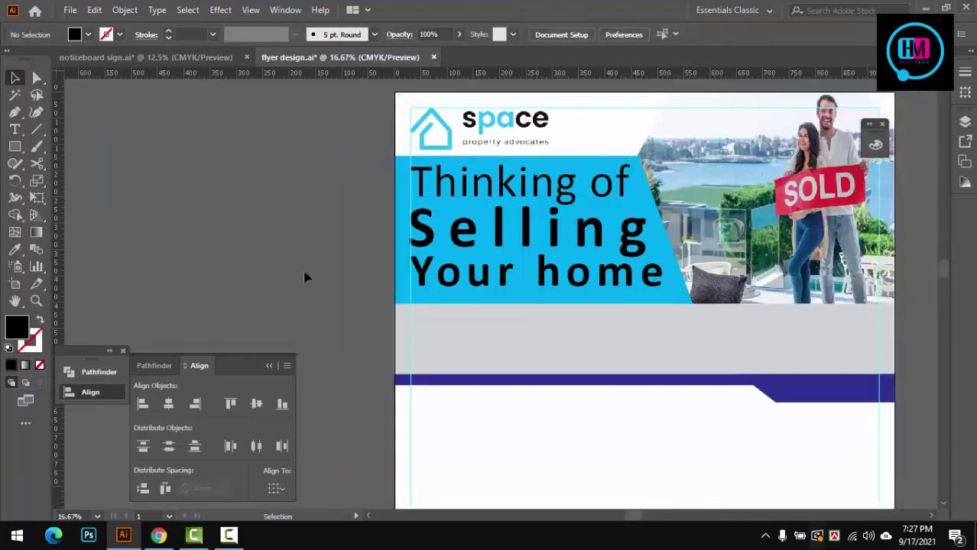
scroll(512, 302, "up", 3, "alt")
scroll(512, 302, "down", 2, "alt")
left_click(573, 299)
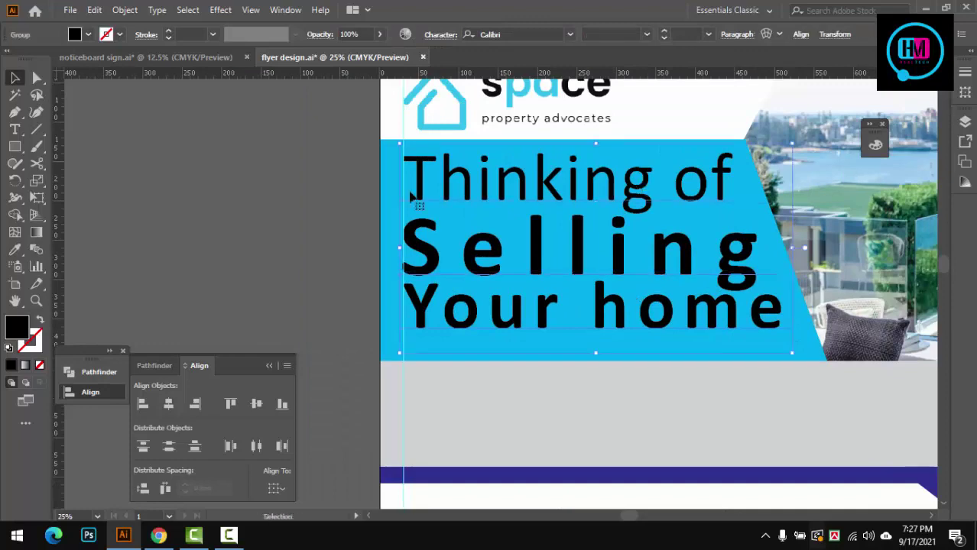
left_click(391, 216, "shift")
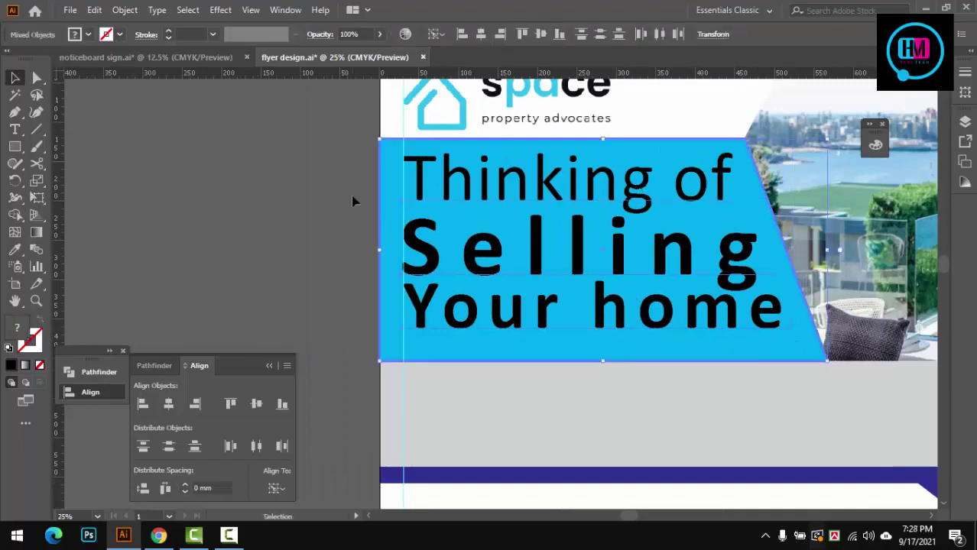
left_click(437, 192)
scroll(566, 193, "down", 2, "alt")
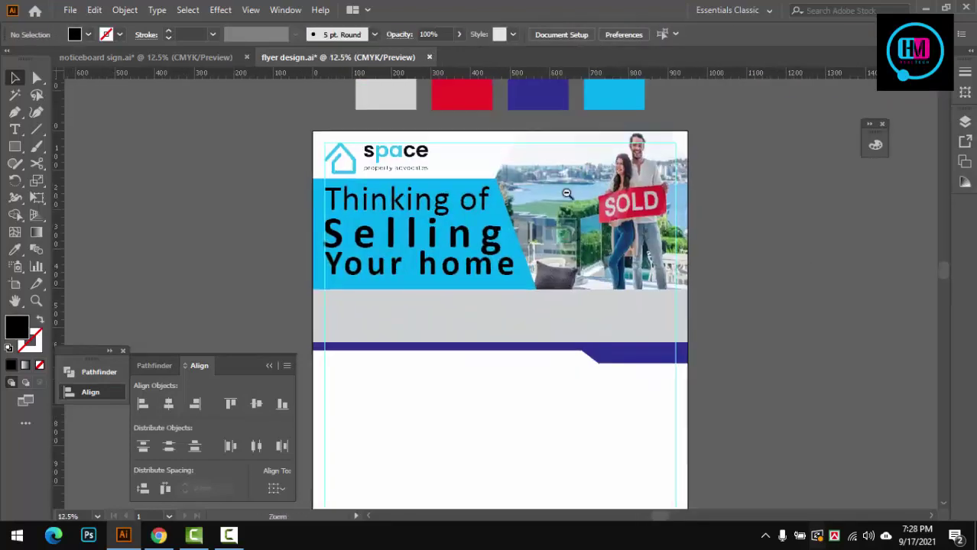
Copy the ABSOLUTELY FREE paragraph and paste the copy into the grey band.
scroll(434, 230, "down", 5)
scroll(457, 360, "down", 3)
scroll(457, 283, "up", 2, "alt")
key("t")
triple_click(450, 259)
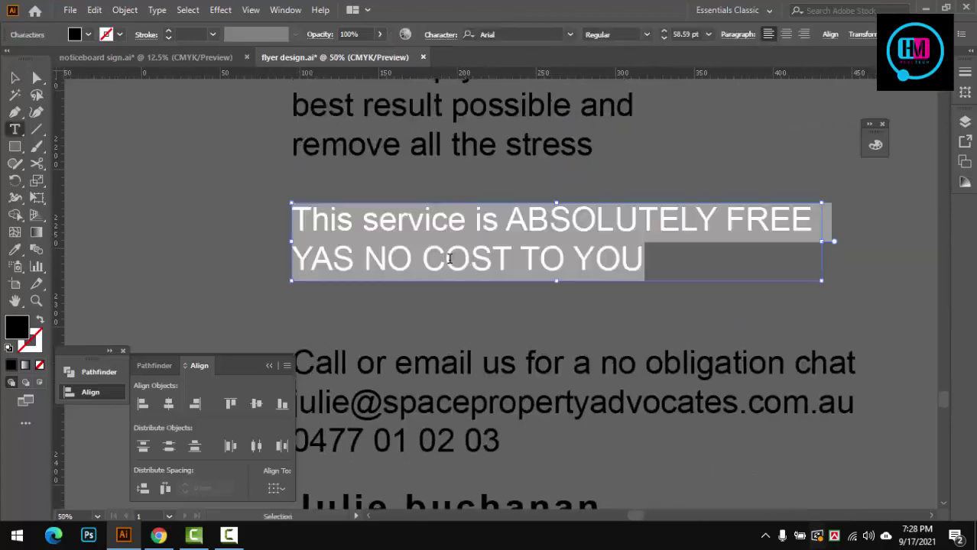
key("ctrl+c")
key("Escape")
scroll(449, 258, "down", 4, "alt")
scroll(358, 240, "up", 1, "alt")
key("ctrl+v")
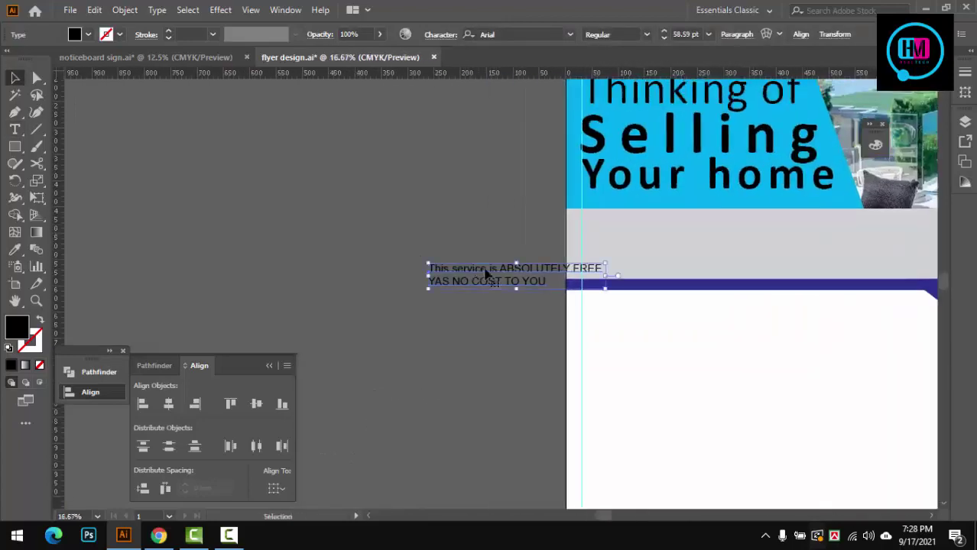
scroll(486, 274, "up", 3, "alt")
scroll(482, 240, "down", 1, "alt")
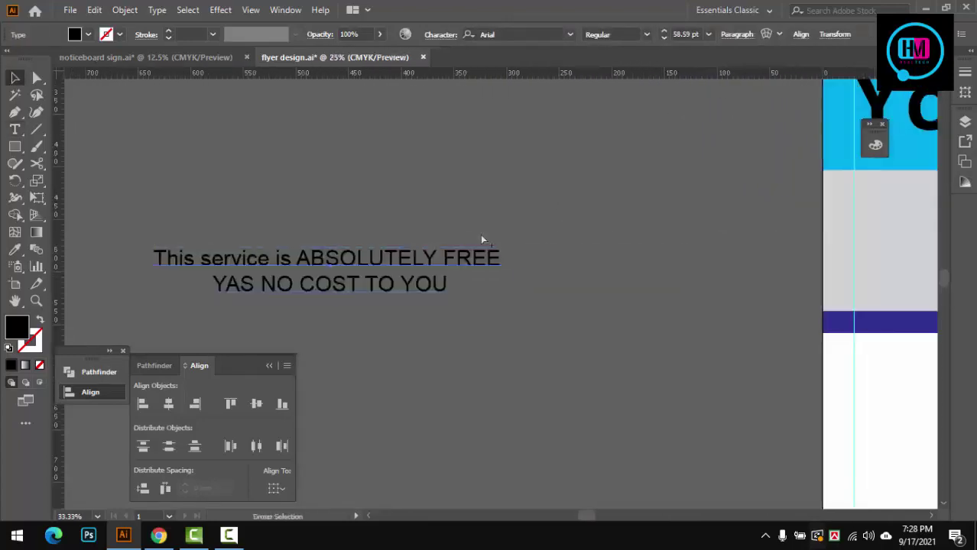
left_click_drag(482, 240, 641, 259)
Enlarge the pasted text and reposition it within the grey band.
scroll(481, 240, "down", 1, "alt")
scroll(632, 218, "up", 4, "alt")
scroll(502, 271, "up", 3, "alt")
scroll(565, 286, "down", 7, "alt")
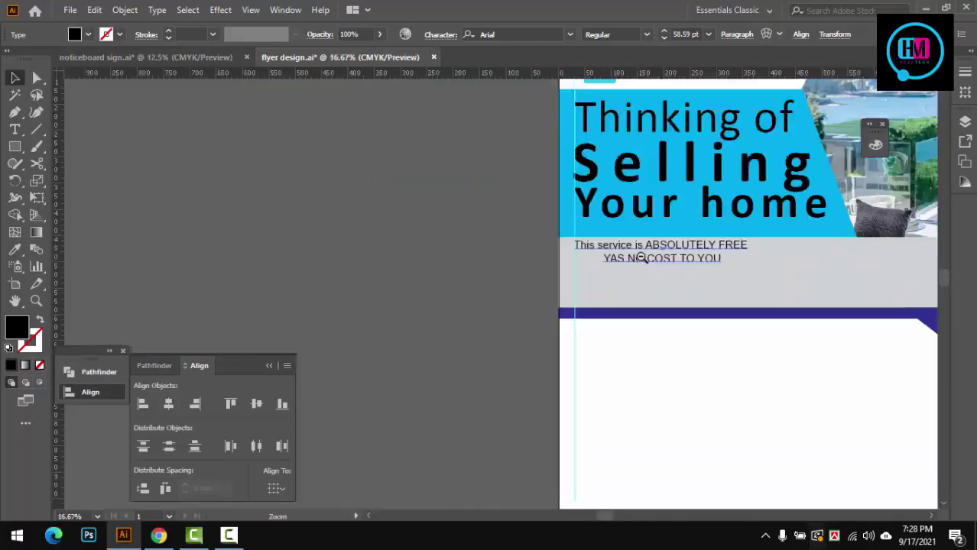
scroll(641, 258, "up", 5, "alt")
scroll(373, 203, "down", 4, "alt")
left_click_drag(373, 203, 616, 226)
scroll(648, 320, "up", 3, "alt")
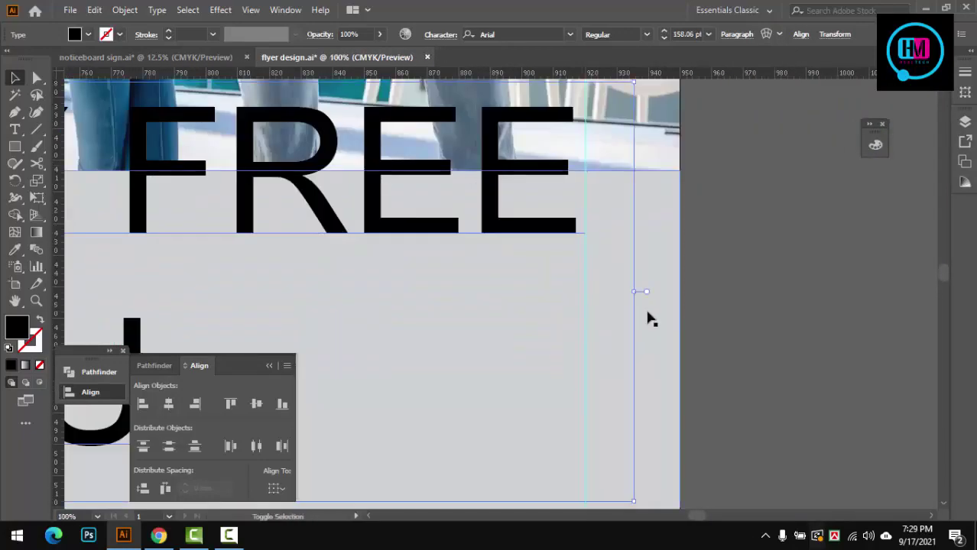
left_click_drag(648, 319, 526, 316)
scroll(526, 315, "down", 3, "alt")
scroll(719, 231, "up", 2, "alt")
scroll(718, 230, "up", 2, "alt")
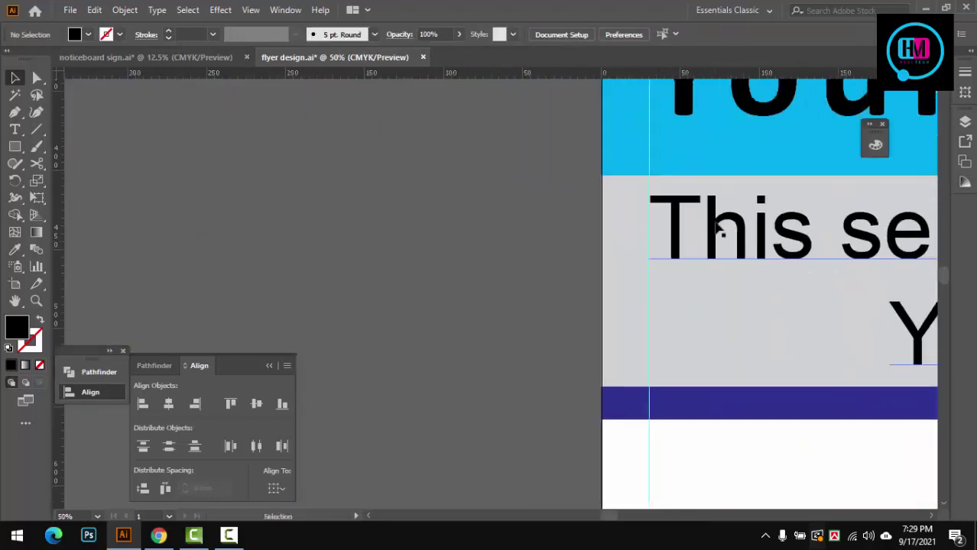
Vertically centre the text in the grey band, then shrink it slightly.
left_click_drag(718, 229, 622, 250)
left_click(257, 405)
scroll(408, 218, "down", 2, "alt")
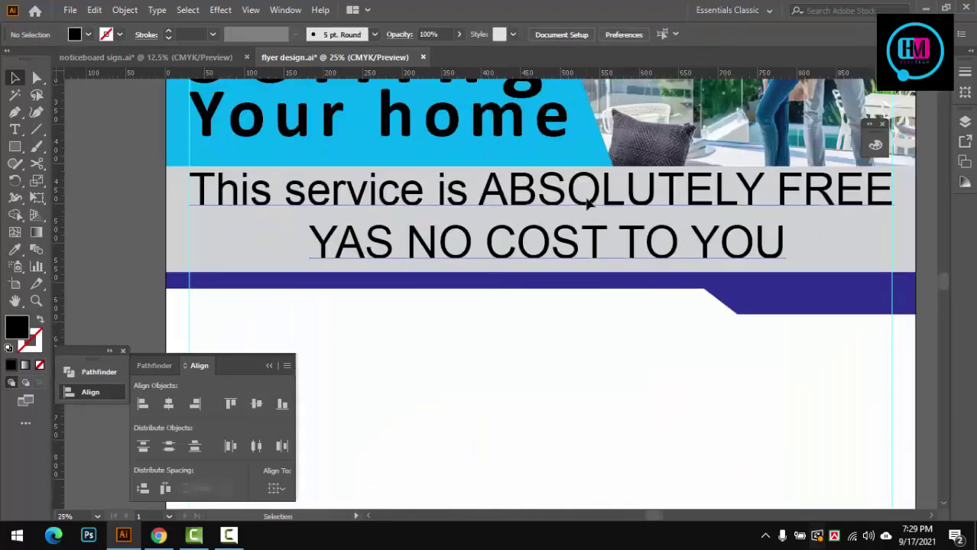
scroll(741, 261, "down", 2, "alt")
scroll(742, 262, "up", 2, "alt")
left_click_drag(810, 243, 718, 242)
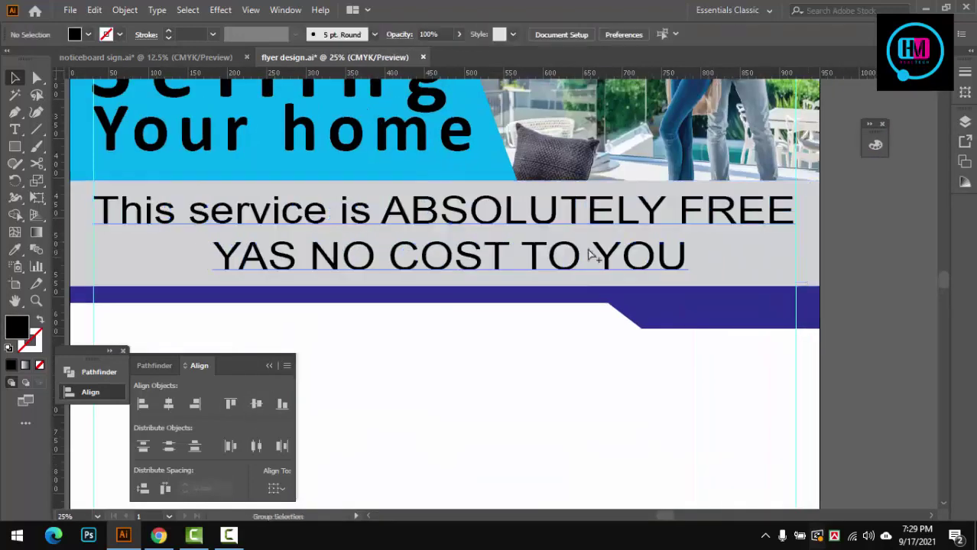
Enlarge the grey-band text block again.
scroll(593, 253, "down", 2, "alt")
left_click_drag(517, 343, 664, 274)
scroll(468, 344, "up", 1, "alt")
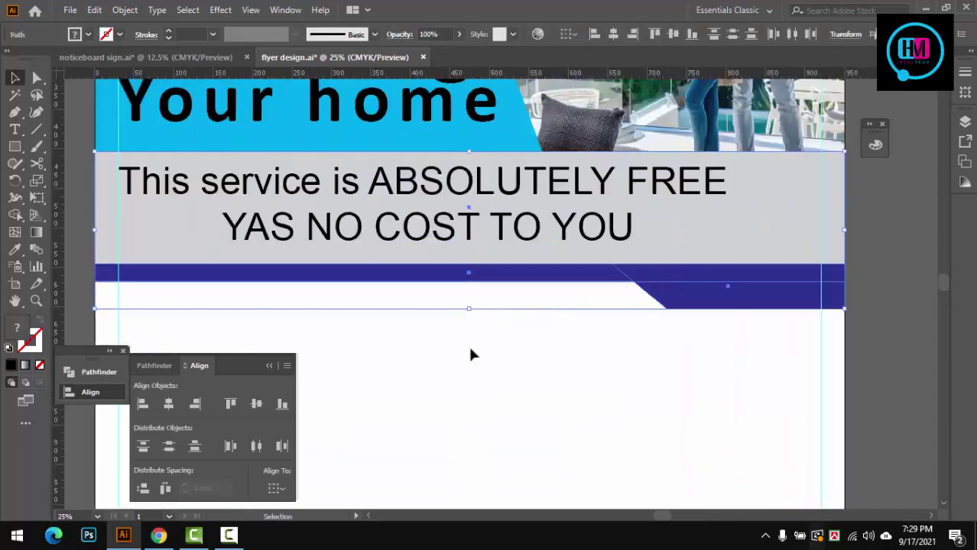
scroll(468, 344, "up", 1, "alt")
left_click_drag(639, 242, 750, 242)
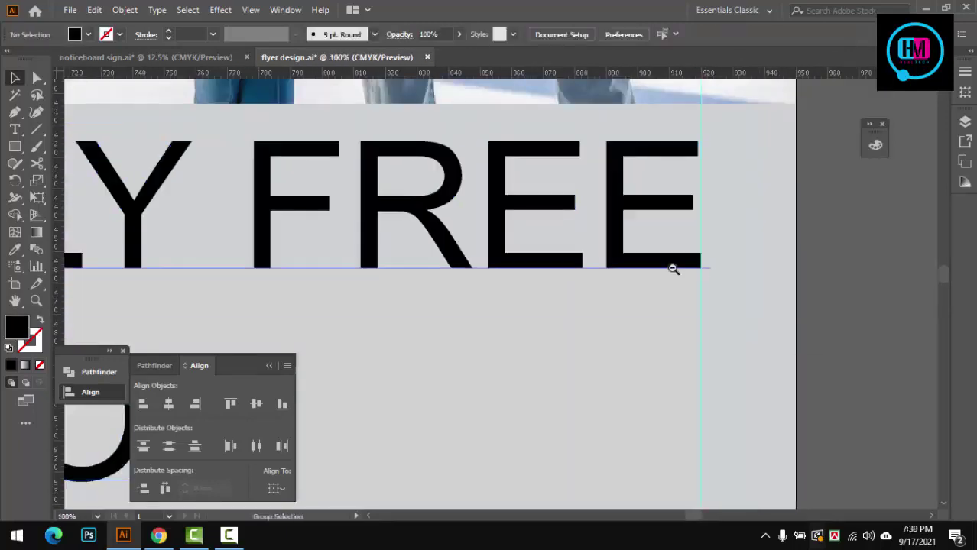
key("ctrl+minus")
key("ctrl+minus")
key("ctrl+minus")
key("ctrl+minus")
key("ctrl+minus")
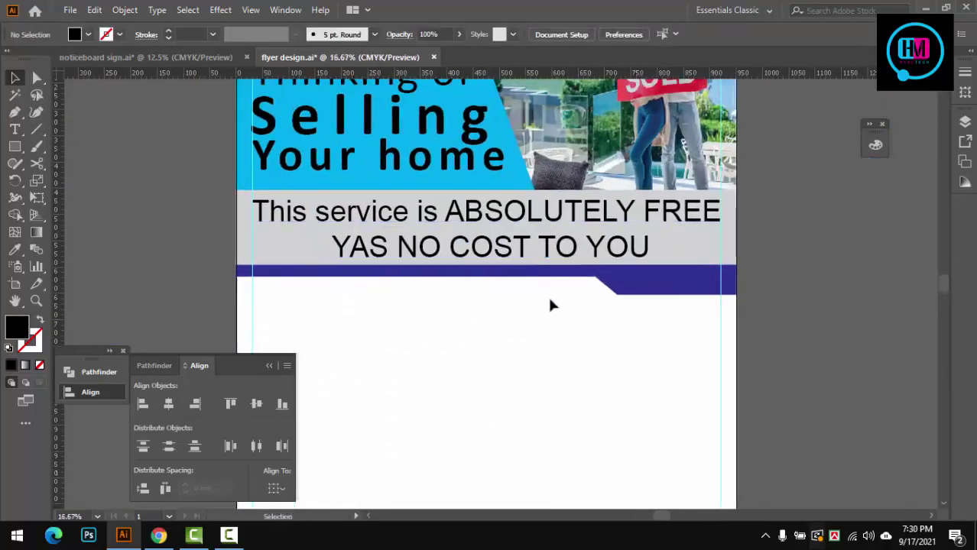
Set the grey-band text to Calibri and stretch its box wider from the left guide.
triple_click(490, 246)
key("ctrl+a")
left_click(502, 34)
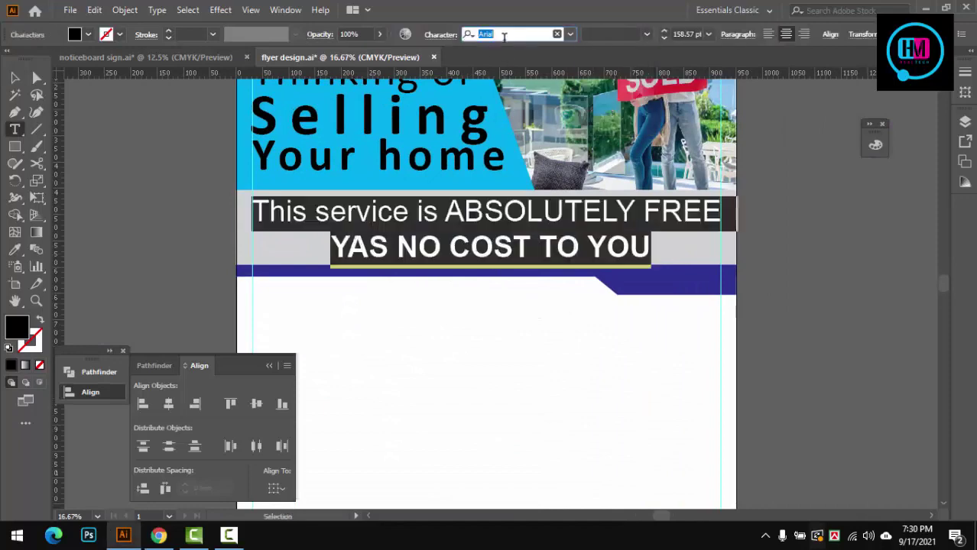
type("Cal")
left_click(513, 171)
key("Escape")
left_click_drag(367, 230, 324, 229)
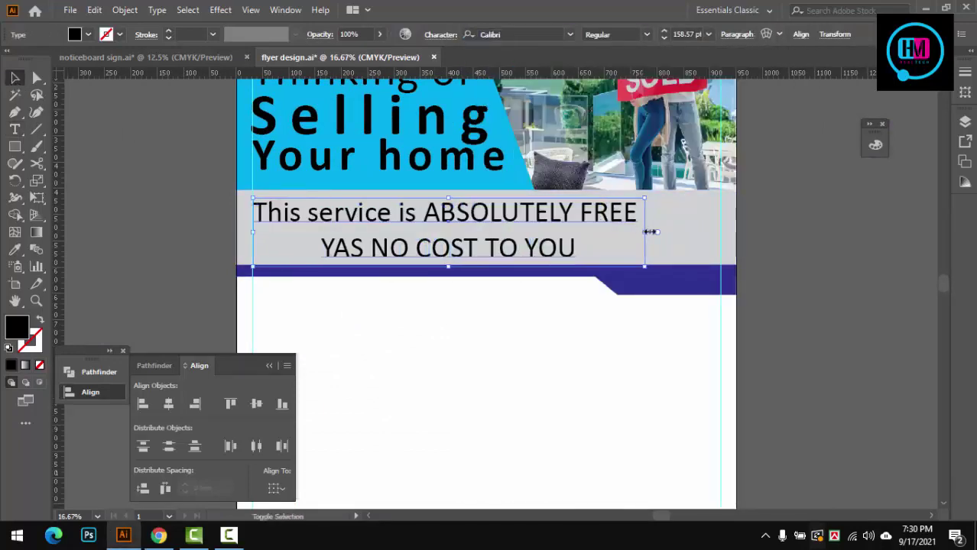
left_click_drag(647, 231, 731, 230)
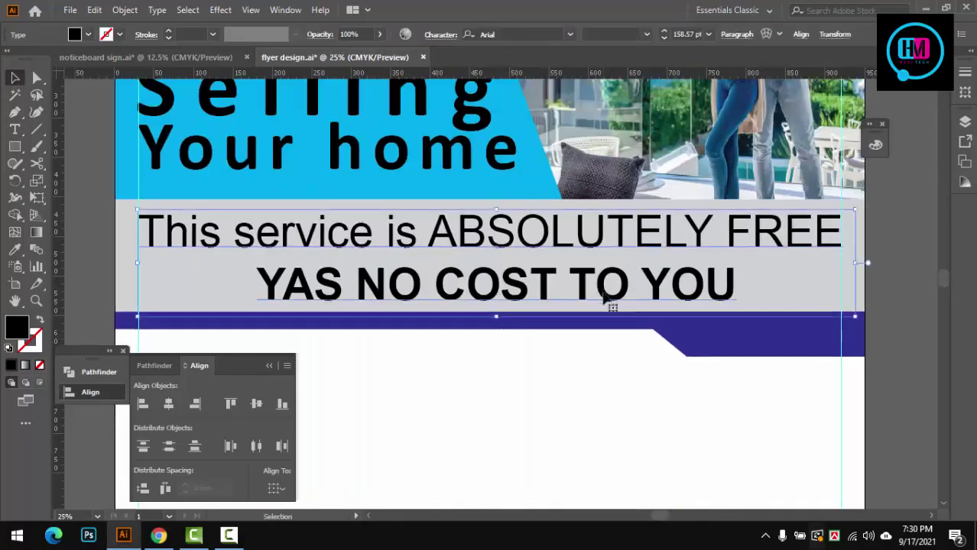
Set the grey-band text's leading to 170 pt.
left_click(442, 35)
left_click(432, 100)
type("170")
key("Return")
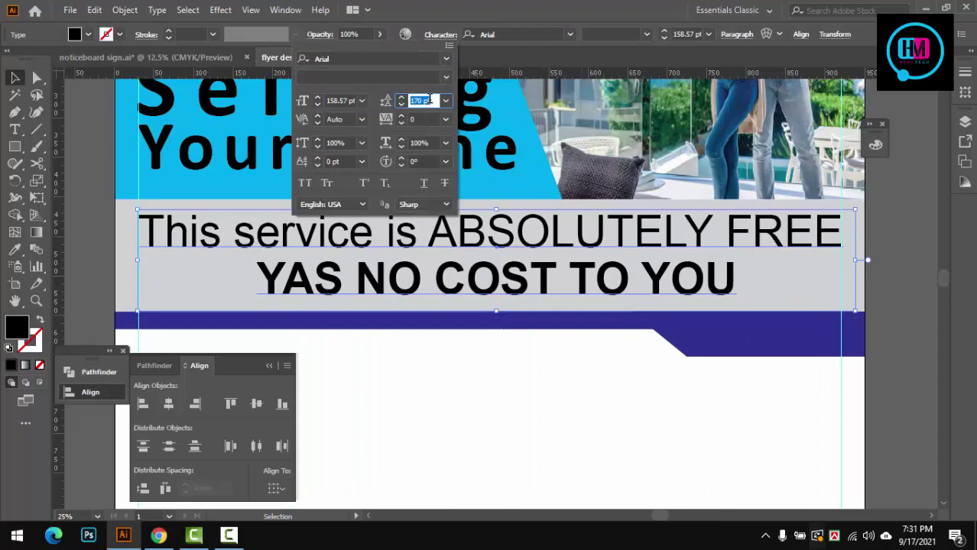
scroll(433, 101, "down", 20)
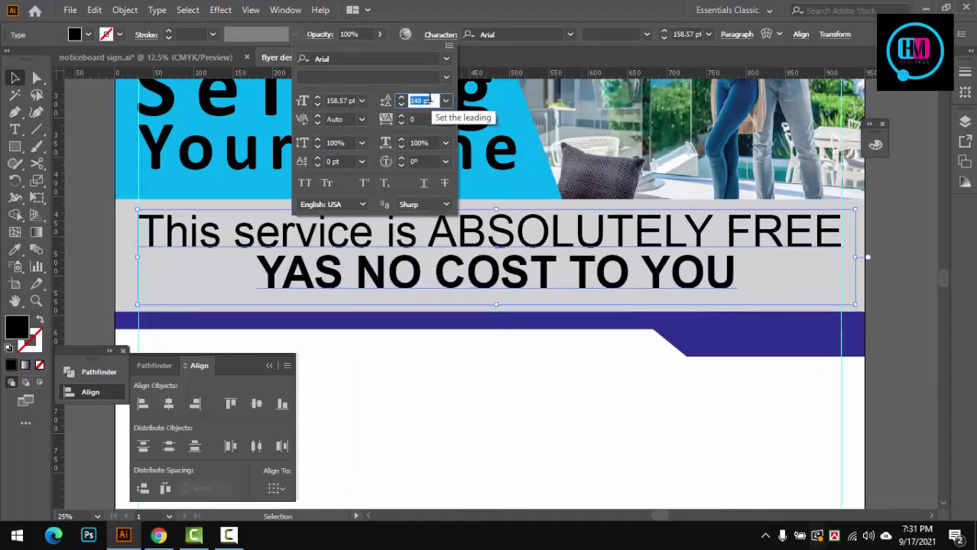
key("Return")
scroll(869, 253, "down", 2)
scroll(712, 61, "up", 4)
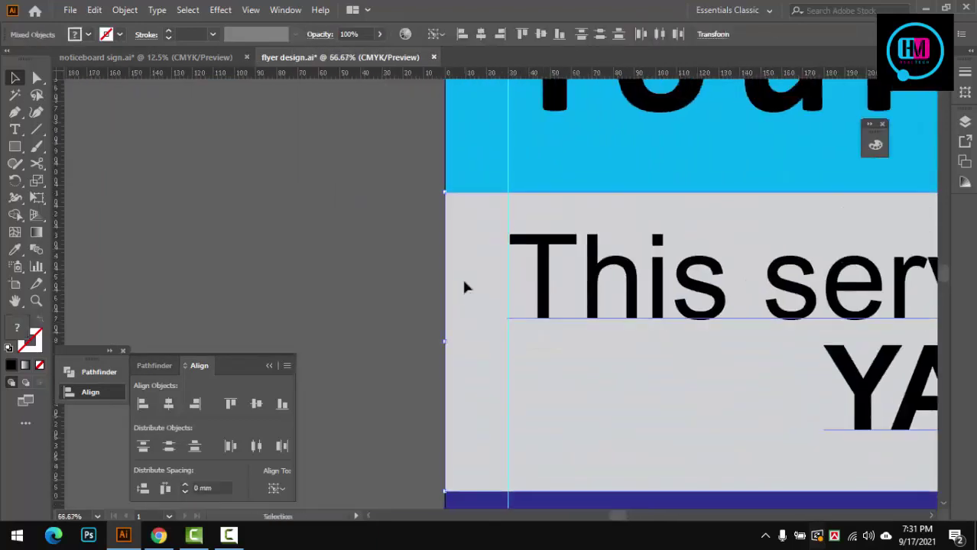
Reselect the two-line ABSOLUTELY FREE text and bring the whole flyer back into view.
left_click_drag(462, 277, 702, 343)
scroll(632, 321, "up", 1)
left_click(632, 318)
scroll(632, 322, "down", 3)
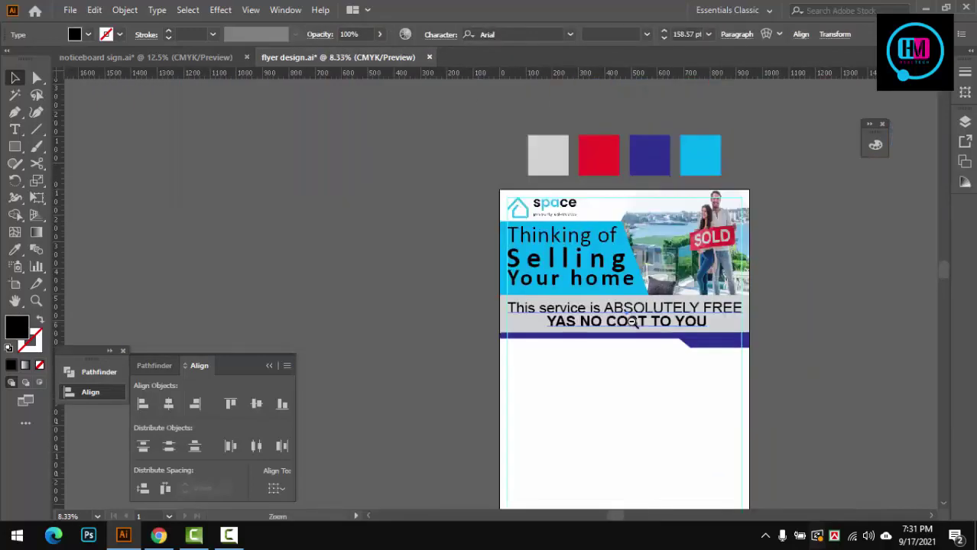
scroll(631, 322, "up", 1)
scroll(646, 255, "up", 2)
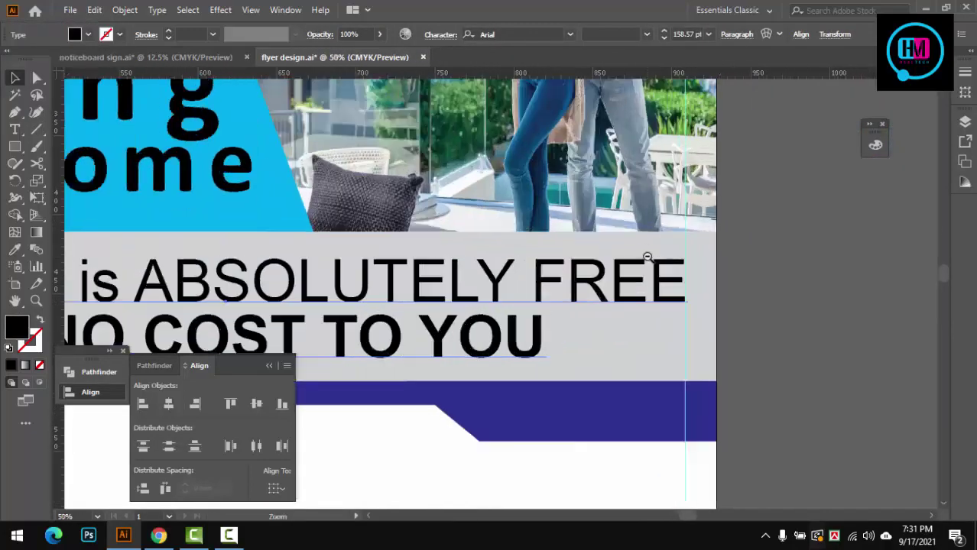
scroll(611, 301, "down", 4)
scroll(611, 301, "up", 1)
left_click_drag(621, 394, 566, 335)
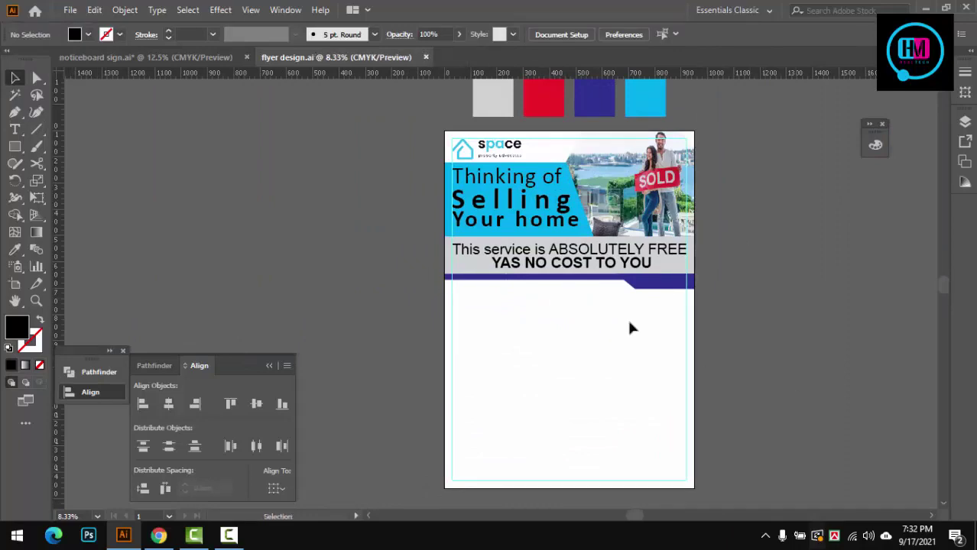
Move the 'Accountable' heading block just below the navy strip.
scroll(641, 276, "up", 4)
scroll(462, 255, "down", 2)
double_click(463, 255)
scroll(462, 255, "up", 3)
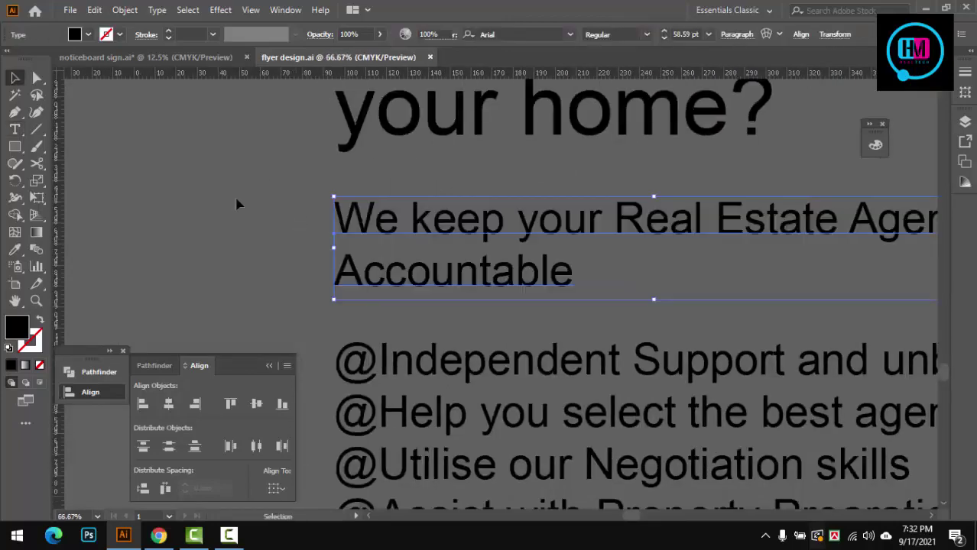
scroll(468, 262, "down", 4)
scroll(465, 291, "up", 2)
key("Escape")
scroll(464, 291, "up", 2)
left_click_drag(552, 338, 389, 200)
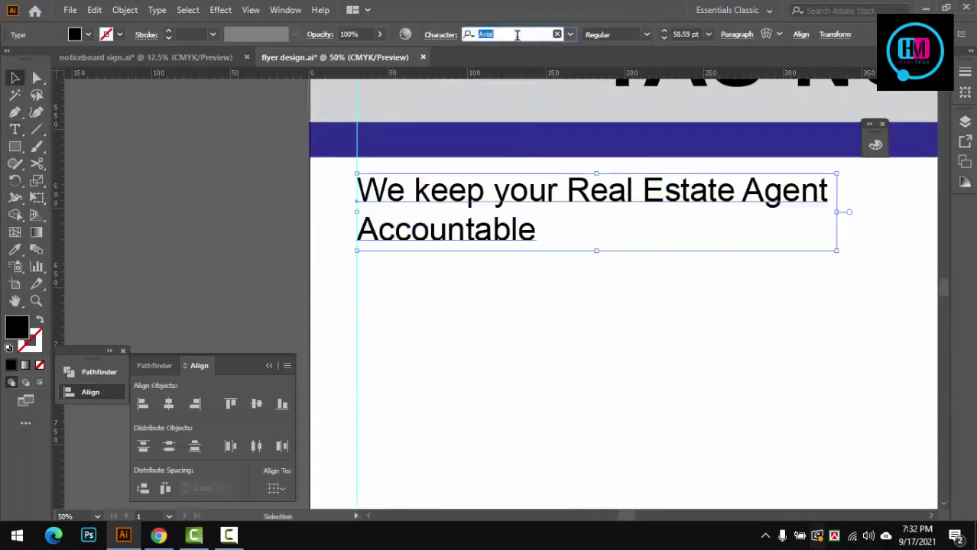
left_click(583, 276)
Slightly enlarge the 'We keep your Real Estate Agent Accountable' heading.
scroll(583, 276, "down", 3)
left_click(468, 237)
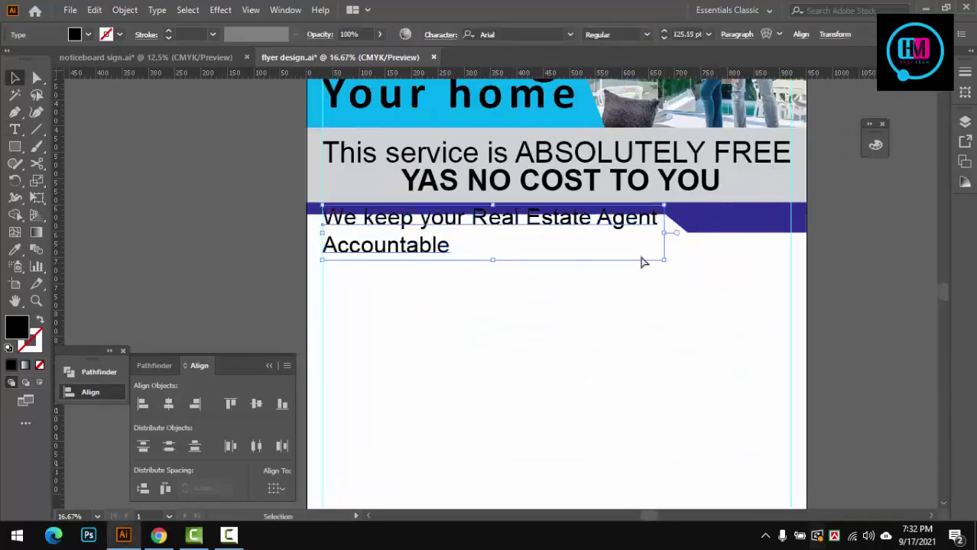
scroll(642, 263, "up", 3)
left_click_drag(664, 302, 774, 313)
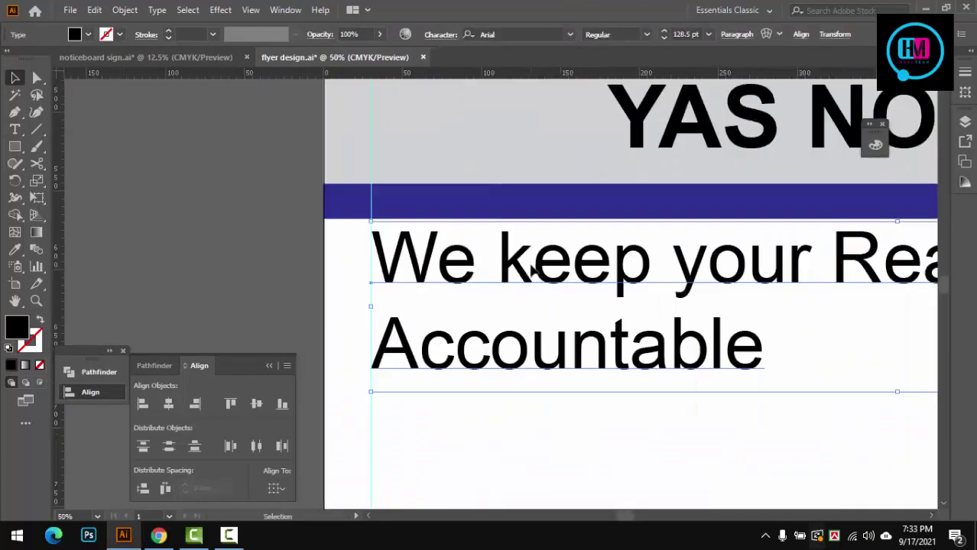
scroll(533, 270, "down", 3)
scroll(489, 252, "up", 3)
scroll(461, 266, "down", 2)
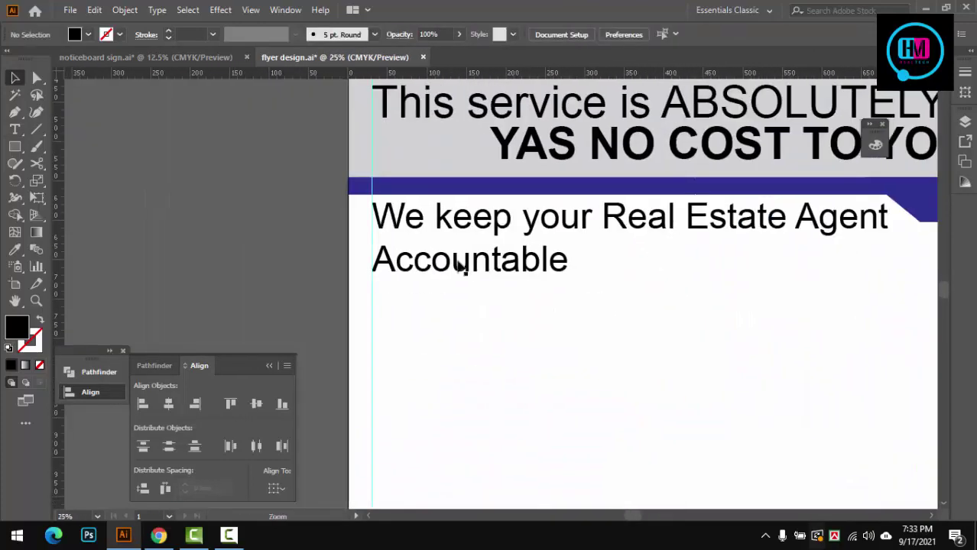
Tighten the heading's line spacing in the Character panel.
left_click(440, 35)
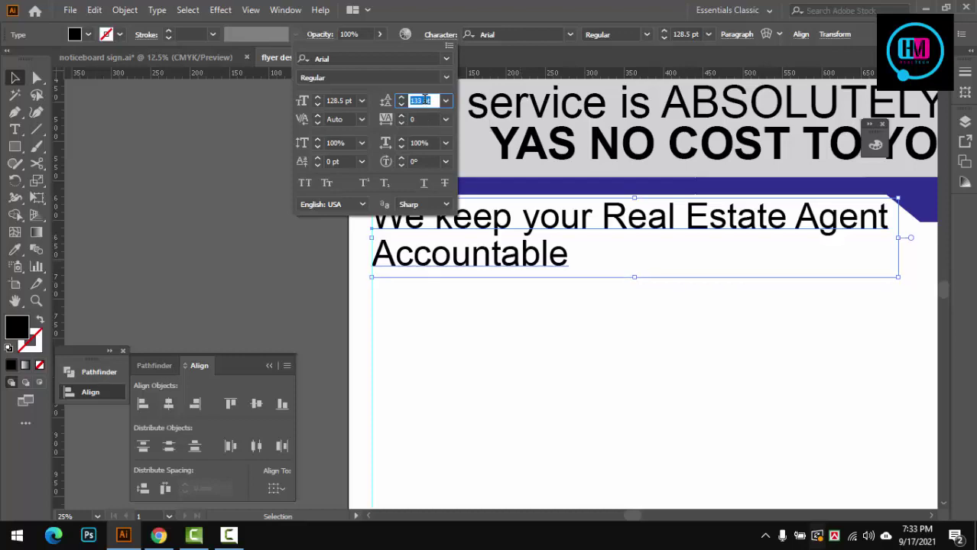
left_click(516, 329)
scroll(552, 309, "down", 2)
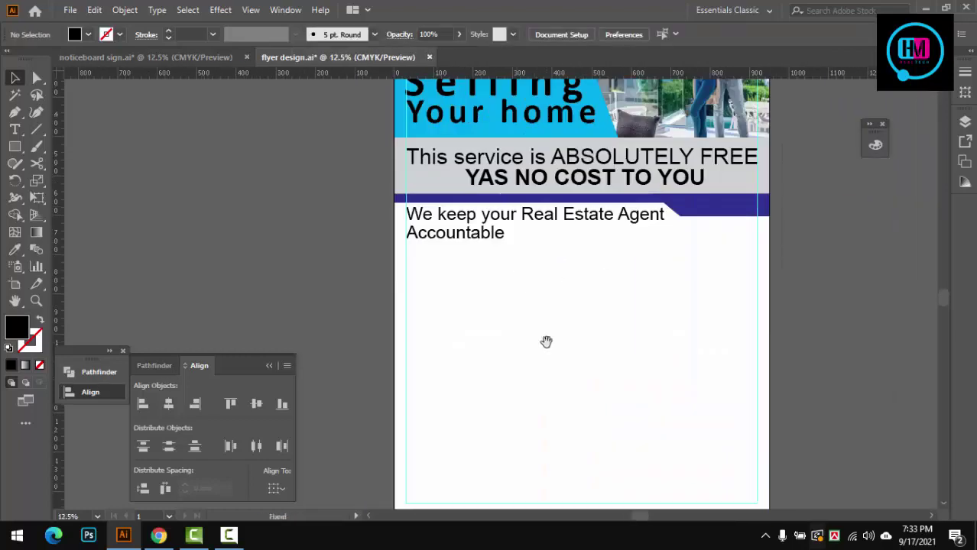
left_click(506, 286)
scroll(504, 290, "up", 1)
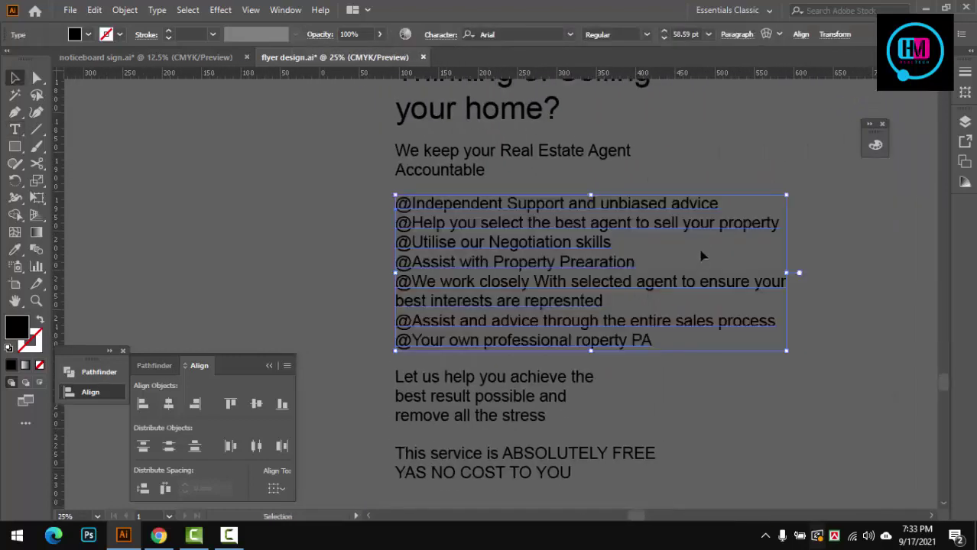
Move the services list onto the flyer below the Accountable heading and scale it down to fit.
scroll(702, 255, "down", 2)
scroll(584, 353, "up", 2)
scroll(588, 283, "up", 1)
scroll(577, 274, "down", 2)
left_click_drag(576, 274, 677, 276)
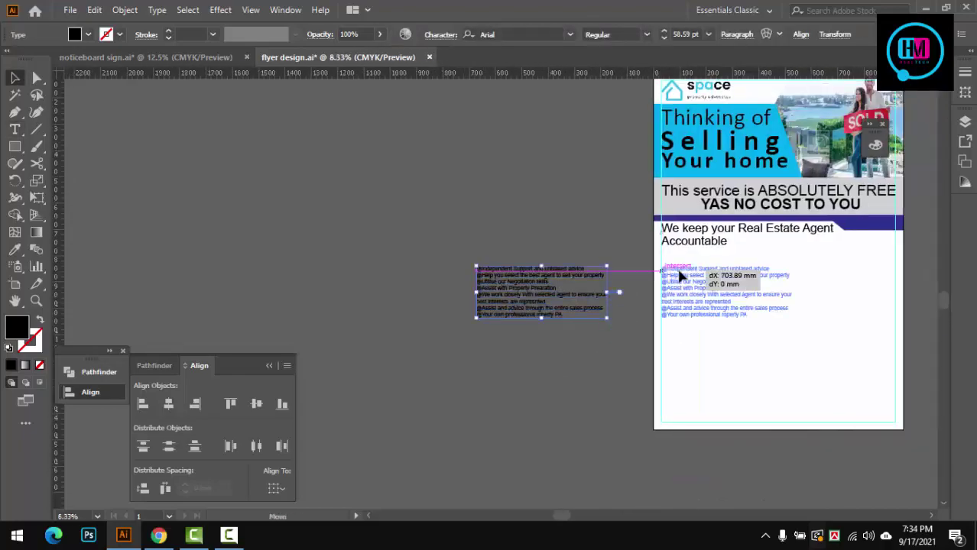
scroll(566, 290, "up", 2)
scroll(575, 281, "down", 2)
mouse_move(575, 280)
left_mouse_down()
mouse_move(686, 336)
mouse_move(630, 345)
left_mouse_up()
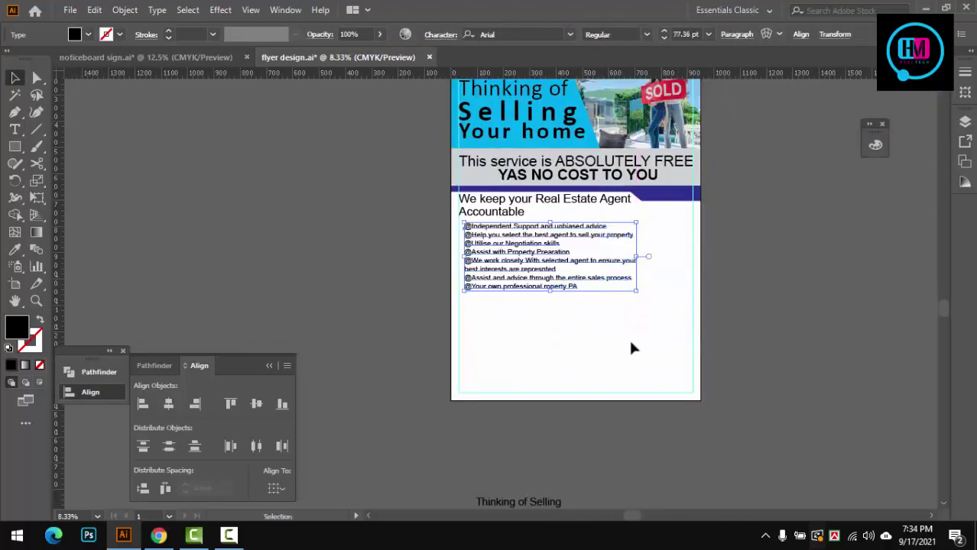
scroll(630, 344, "up", 2)
scroll(535, 268, "up", 2)
Delete the leading @ from the Independent, Help, Utilise, Assist with Property and We work closely lines.
double_click(464, 206)
key("Delete")
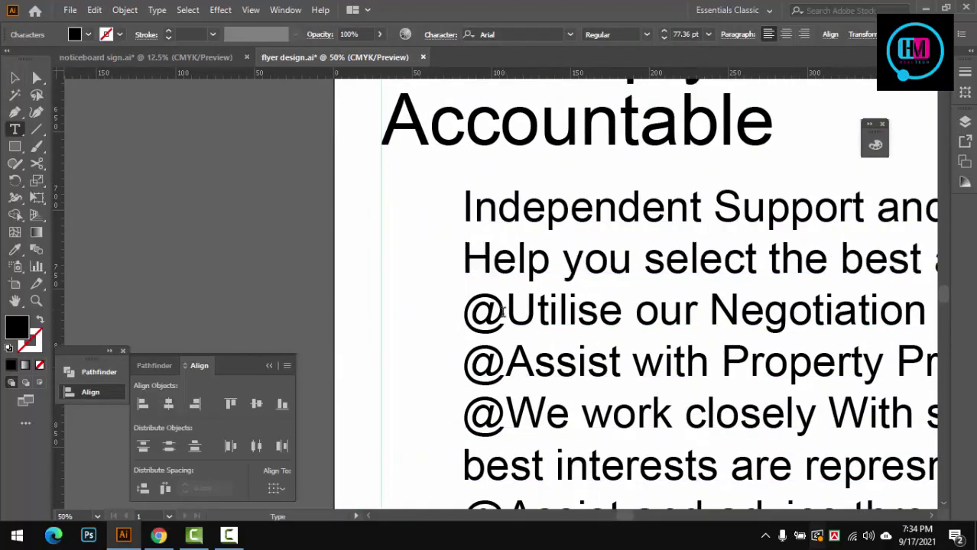
left_click(505, 310)
key("BackSpace")
key("Down")
key("Delete")
key("Down")
key("Delete")
key("Down")
Remove the @ before the Assist and advice and Your own professional lines, then finish editing.
scroll(507, 433, "down", 2)
left_click(505, 432)
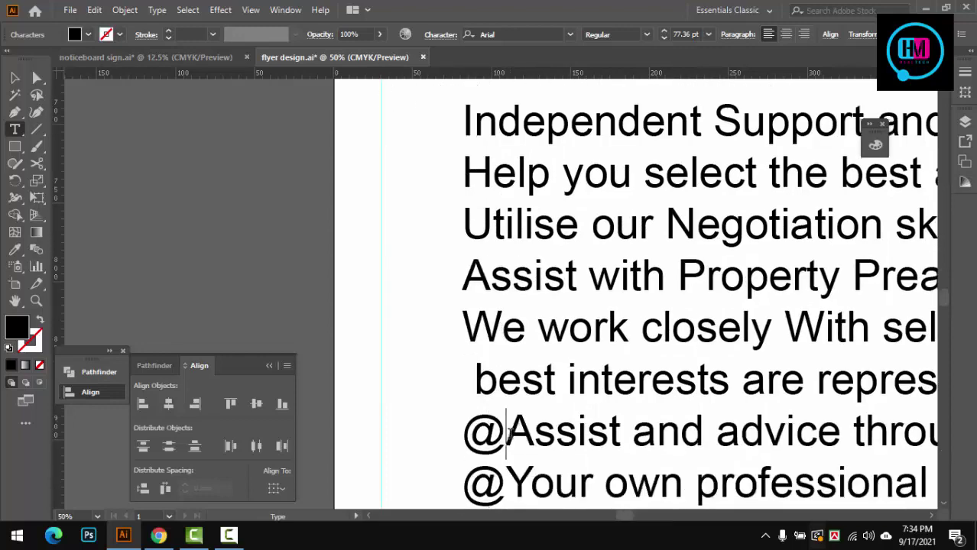
key("BackSpace")
left_click_drag(507, 397, 451, 397)
key("Delete")
key("Escape")
key("ctrl+0")
scroll(507, 330, "up", 5)
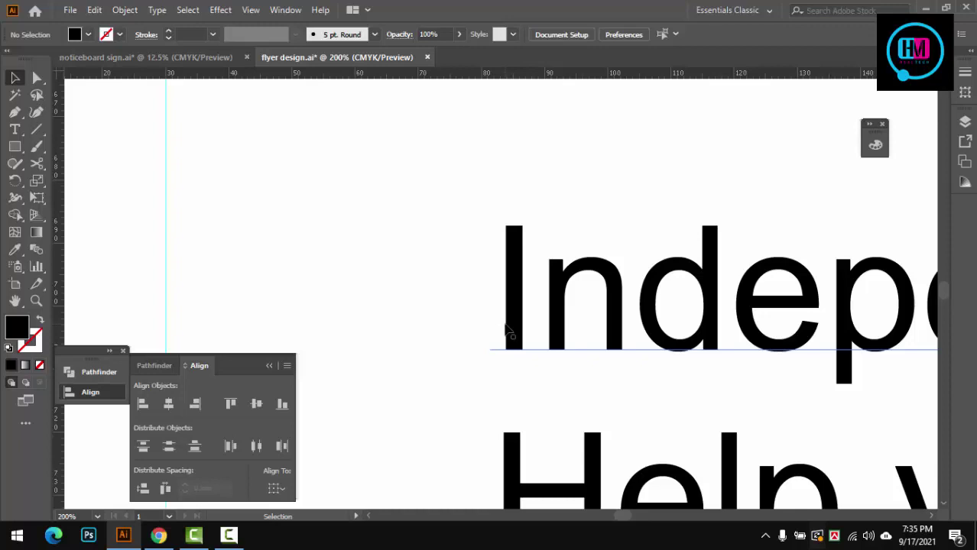
Draw a small black circle beside the Independent line with the Ellipse tool.
scroll(507, 330, "down", 5)
scroll(508, 229, "up", 2)
scroll(512, 230, "up", 2)
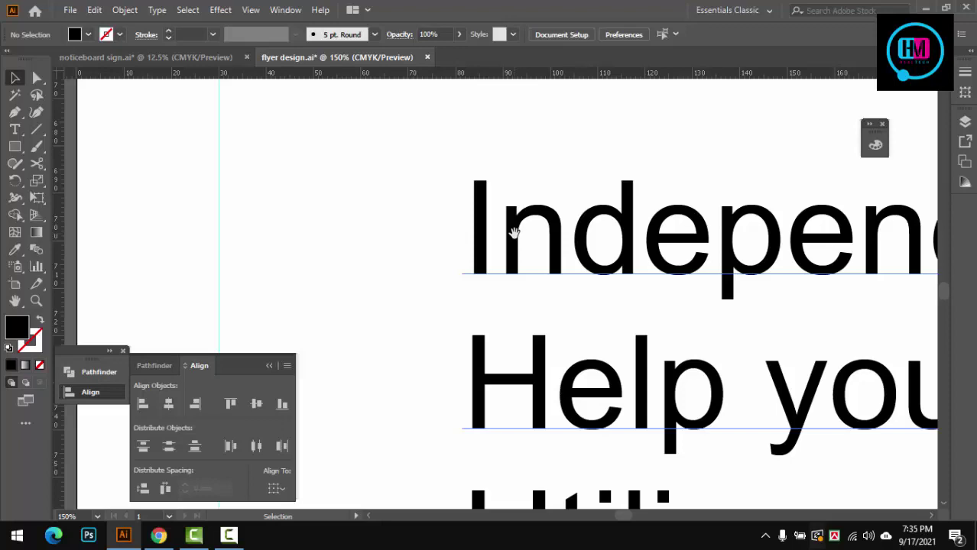
scroll(514, 232, "down", 2)
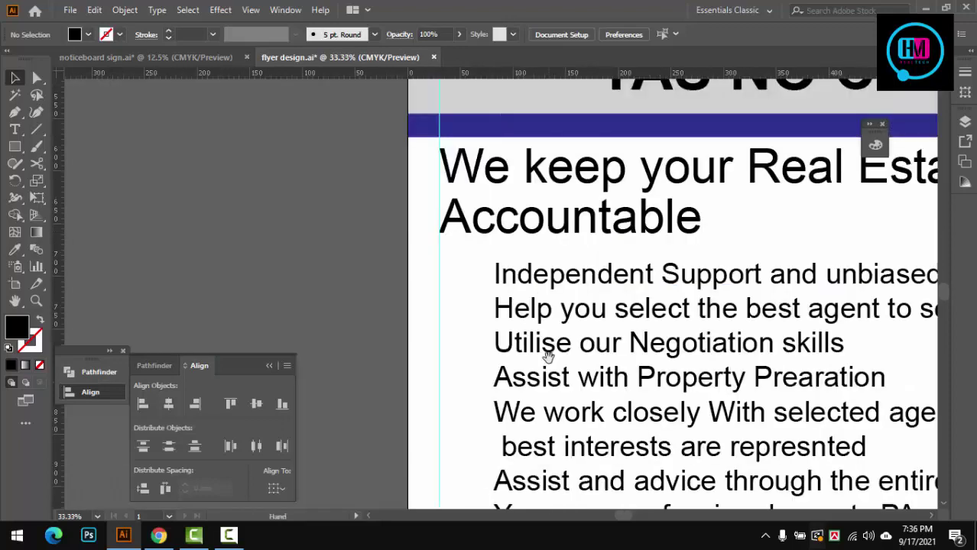
scroll(527, 291, "up", 1)
scroll(536, 330, "up", 2)
key("l")
left_click_drag(621, 341, 621, 340)
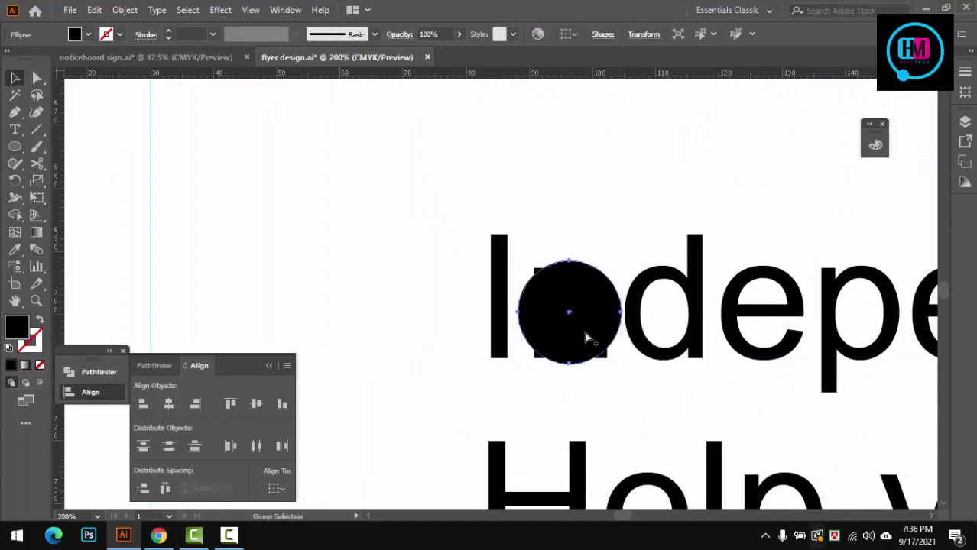
scroll(535, 329, "down", 3)
scroll(543, 359, "down", 2)
key("v")
Position a copy of the black bullet circle just before the Independent line.
scroll(549, 372, "up", 1)
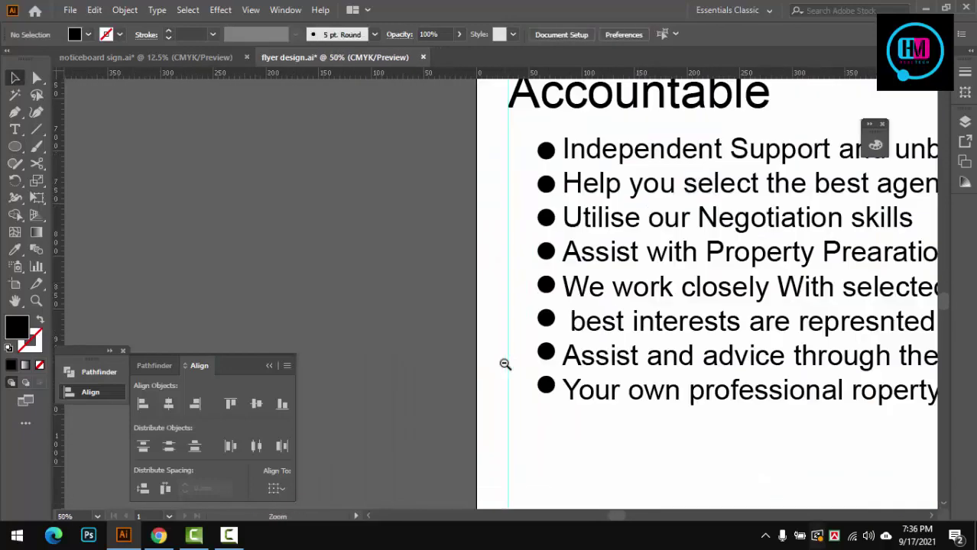
scroll(504, 363, "up", 1)
scroll(567, 290, "up", 1)
scroll(568, 190, "up", 2)
left_click_drag(623, 298, 604, 298)
scroll(604, 298, "down", 3)
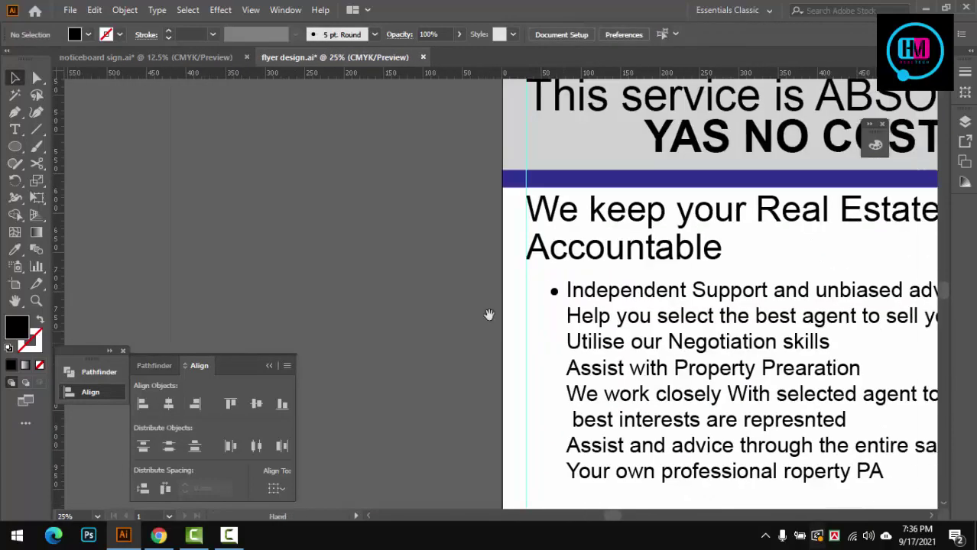
scroll(419, 334, "down", 4)
scroll(465, 307, "up", 4)
scroll(569, 297, "up", 5)
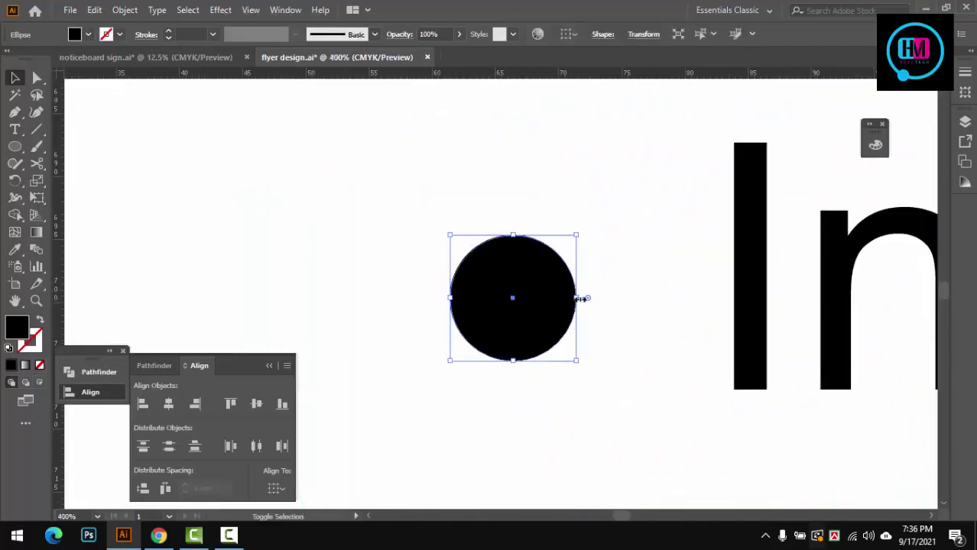
scroll(535, 230, "down", 4)
scroll(534, 215, "up", 2)
scroll(604, 252, "up", 3)
scroll(554, 344, "down", 6)
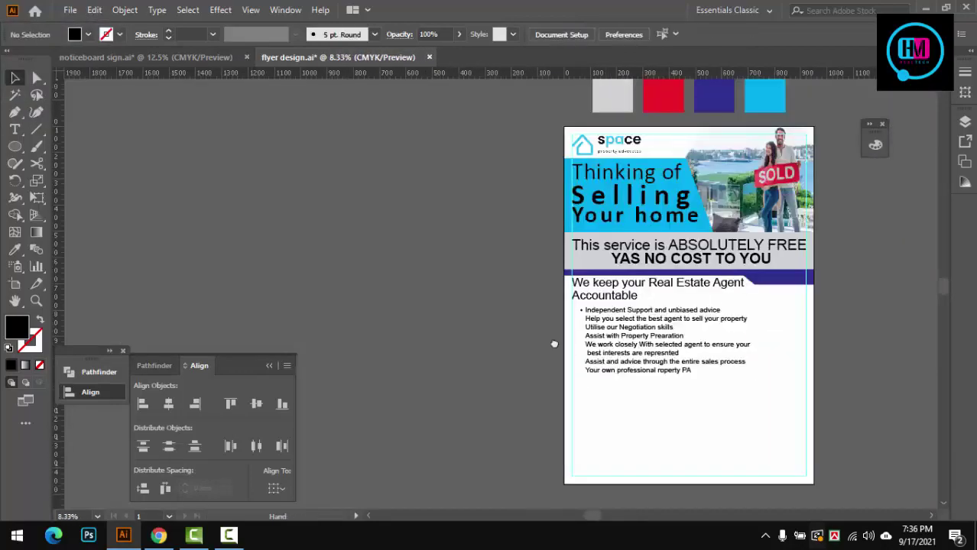
scroll(581, 321, "up", 7)
Repeat the bullet copy down the list through the We work closely line.
key("ctrl+d")
key("ctrl+d")
key("ctrl+d")
scroll(541, 287, "down", 5)
scroll(523, 331, "up", 3)
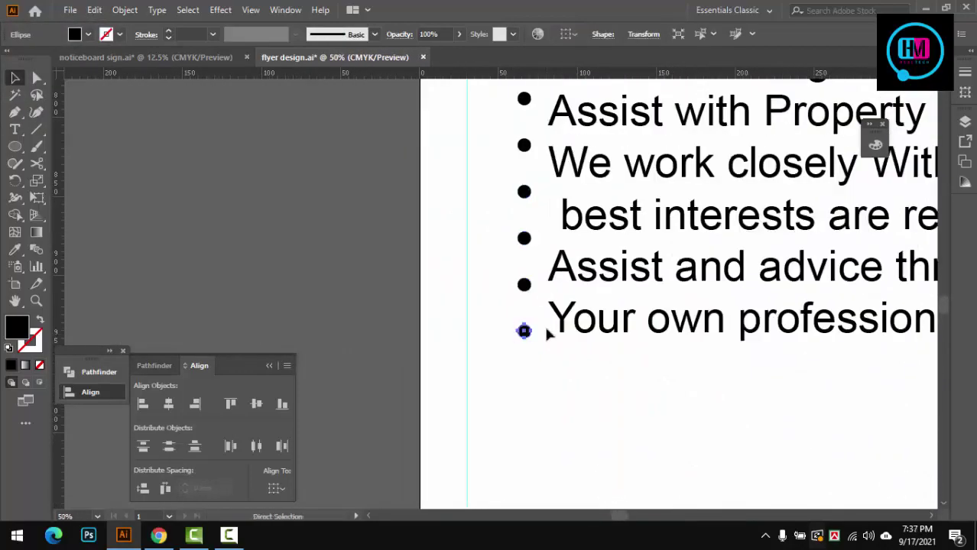
scroll(549, 235, "up", 3)
scroll(581, 236, "up", 3)
scroll(581, 236, "down", 6)
scroll(593, 290, "up", 3)
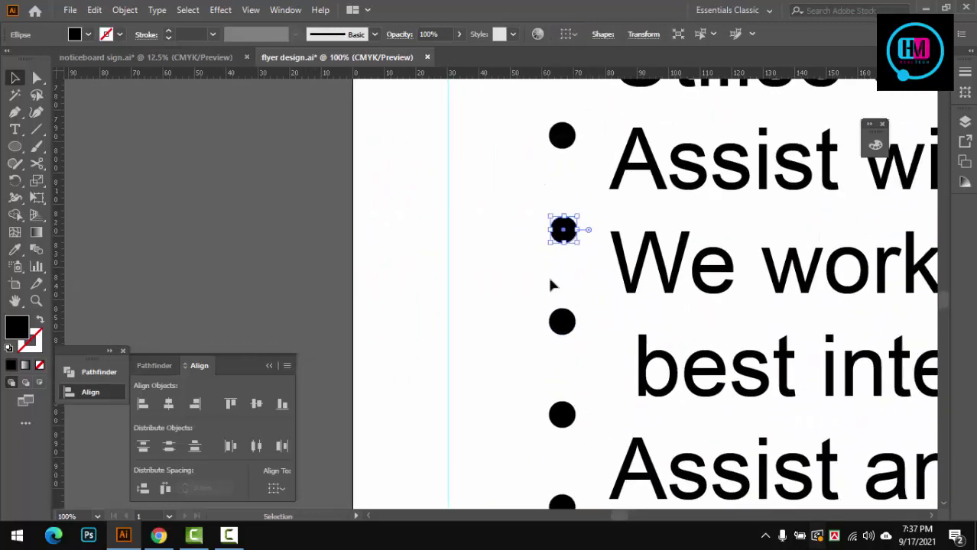
Line up the new bullets with the others, including the one beside the We work line.
scroll(566, 276, "up", 3)
left_click_drag(547, 264, 632, 264)
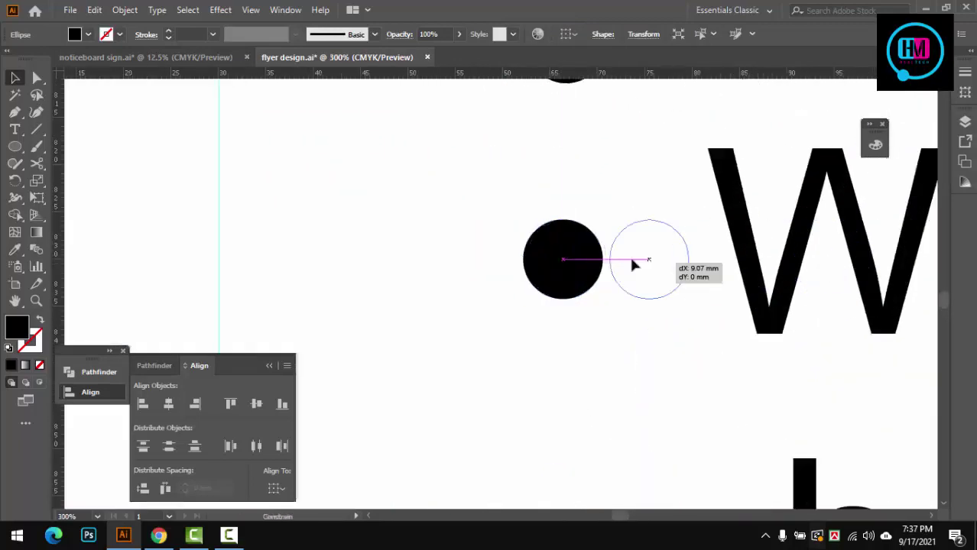
scroll(588, 173, "down", 5)
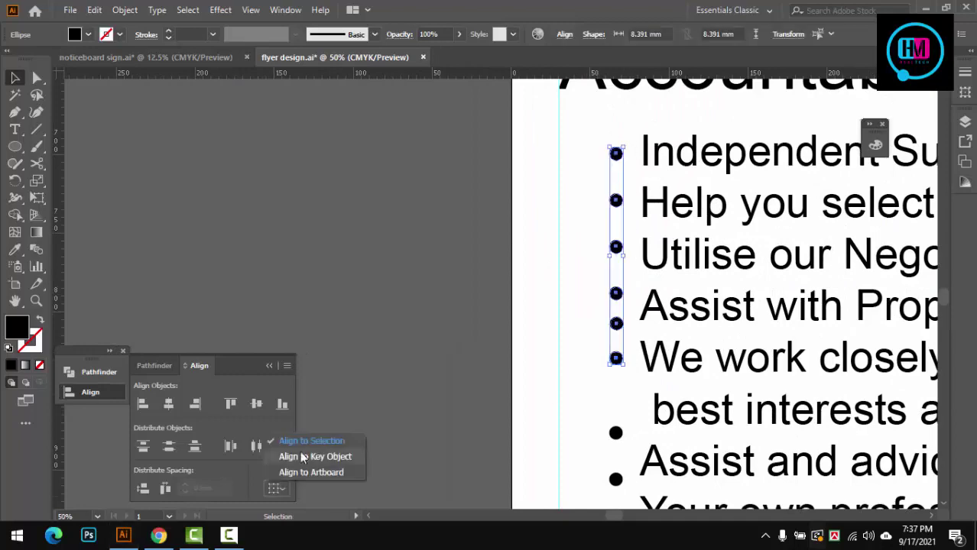
left_click_drag(623, 366, 621, 368)
scroll(621, 368, "up", 3)
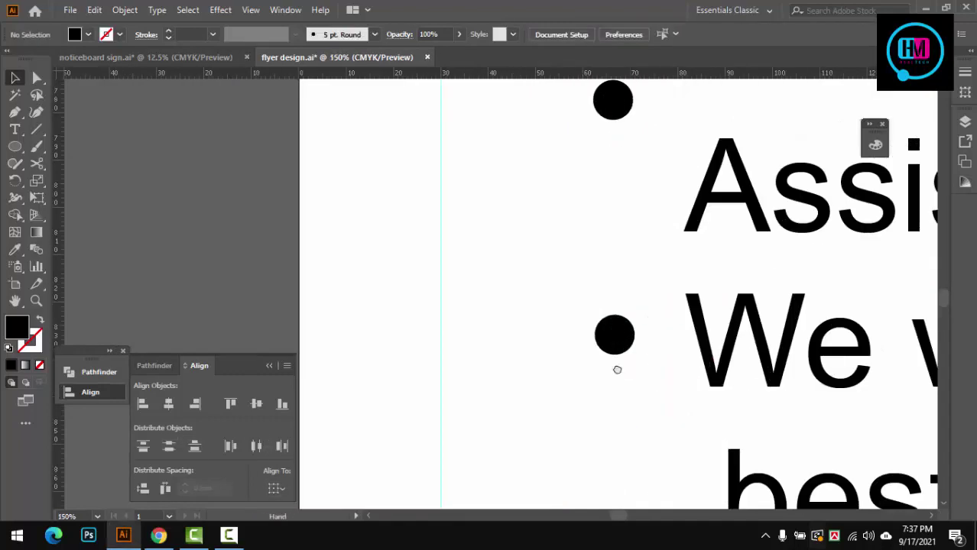
scroll(612, 367, "down", 5)
scroll(600, 369, "up", 2)
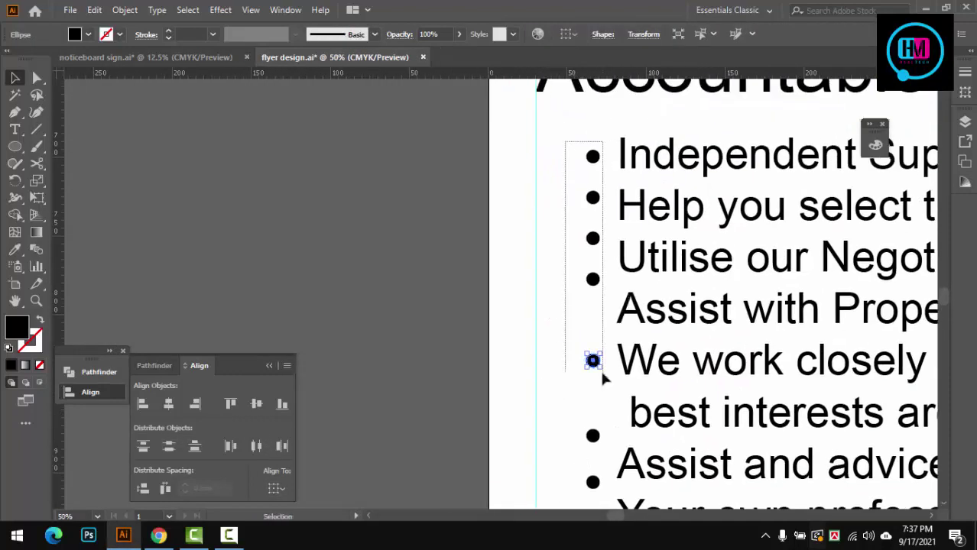
Space the bullet dots evenly with Vertical Distribute Center.
left_click(169, 455)
scroll(632, 240, "up", 3)
scroll(554, 227, "down", 5)
scroll(552, 198, "down", 2)
scroll(576, 231, "up", 2)
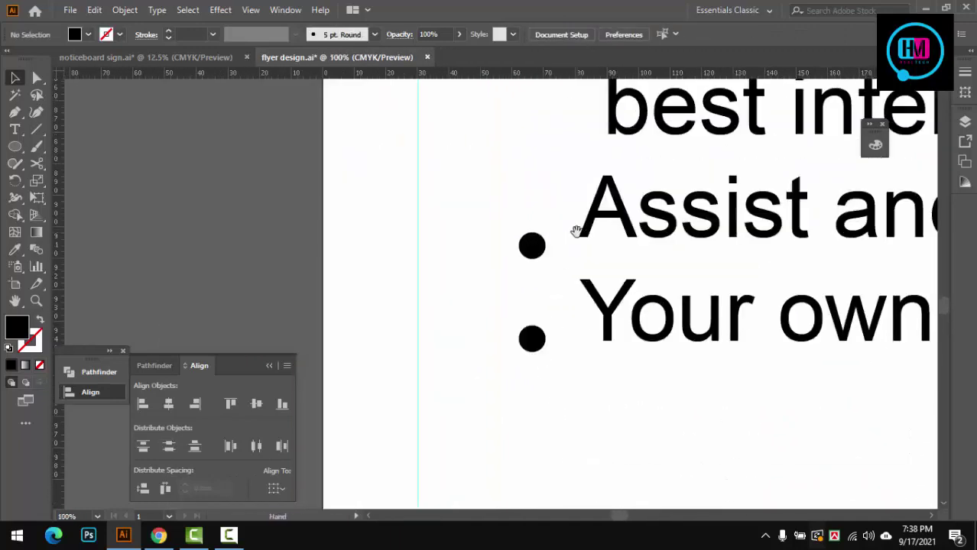
Select the lower bullets beside the Assist and Your own professional lines.
mouse_move(576, 231)
left_mouse_down()
mouse_move(569, 275)
mouse_move(396, 307)
left_mouse_up()
scroll(611, 260, "up", 2)
scroll(397, 344, "down", 2)
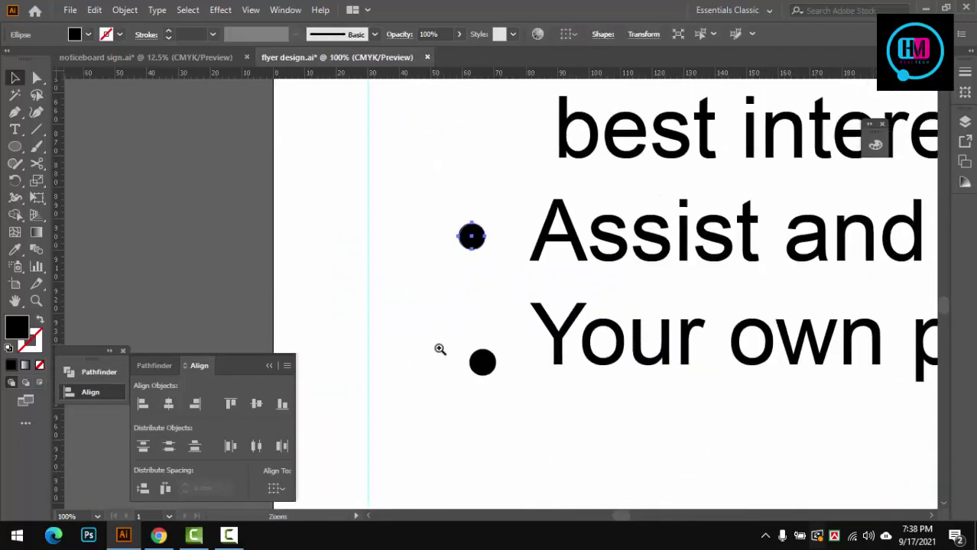
scroll(426, 412, "up", 1)
left_click(527, 383)
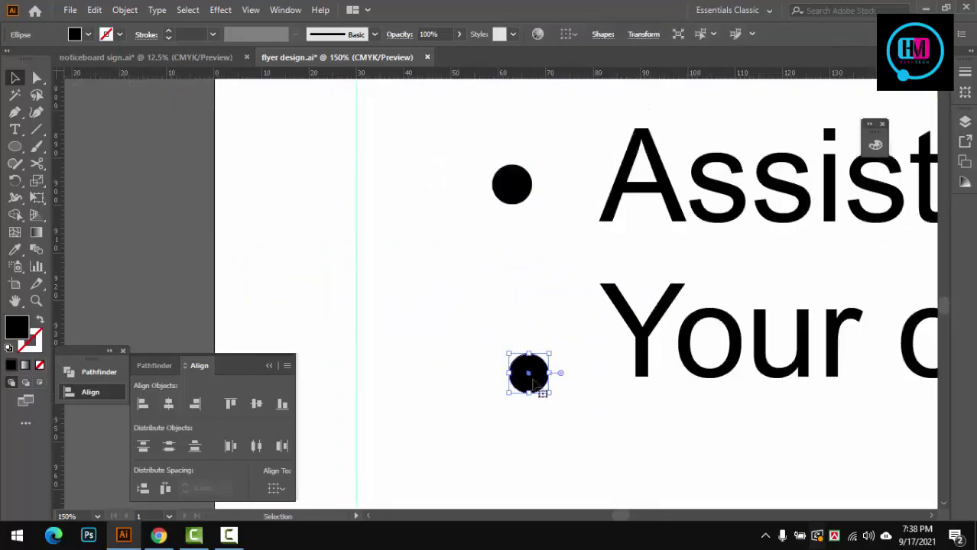
scroll(553, 431, "down", 3)
scroll(603, 268, "down", 2)
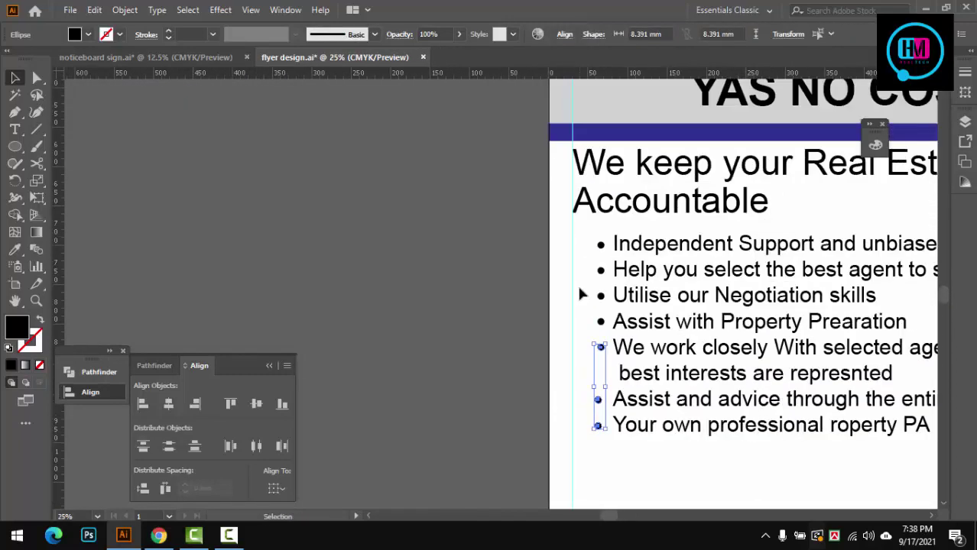
scroll(612, 428, "up", 2)
scroll(524, 306, "down", 3)
scroll(488, 298, "up", 4)
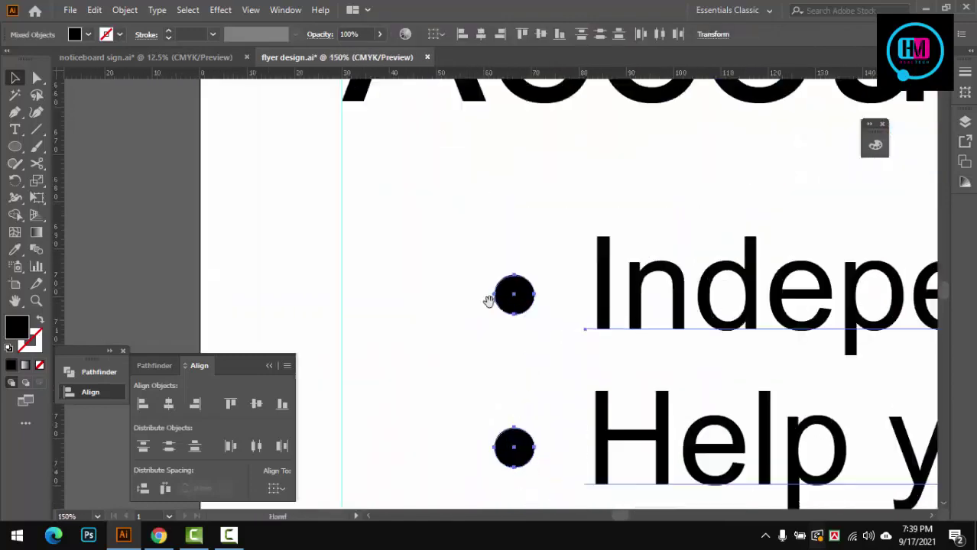
scroll(665, 317, "down", 2)
Move the whole bullet list up closer to the Accountable heading.
left_click_drag(665, 318, 642, 222)
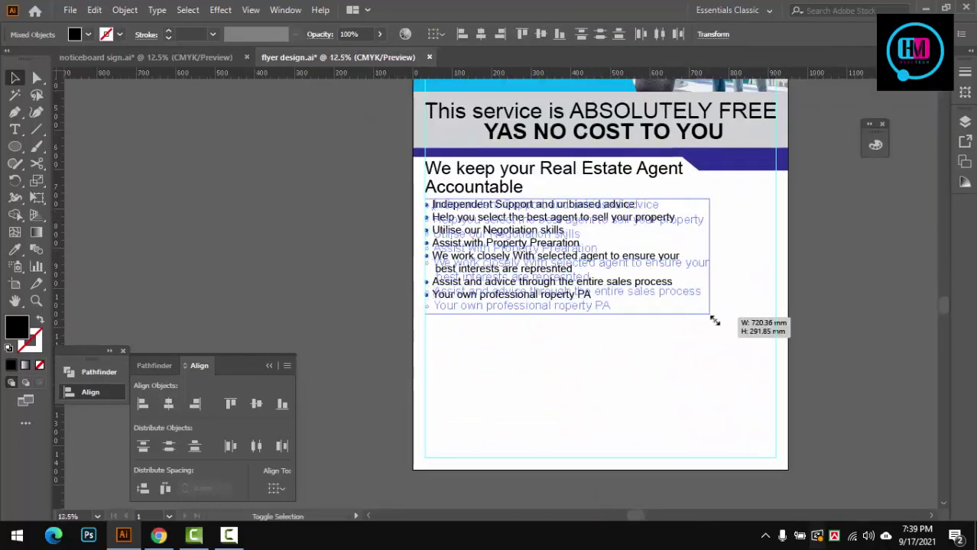
scroll(642, 222, "up", 4)
scroll(642, 222, "down", 3)
key("t")
scroll(473, 338, "up", 3)
scroll(488, 349, "down", 3)
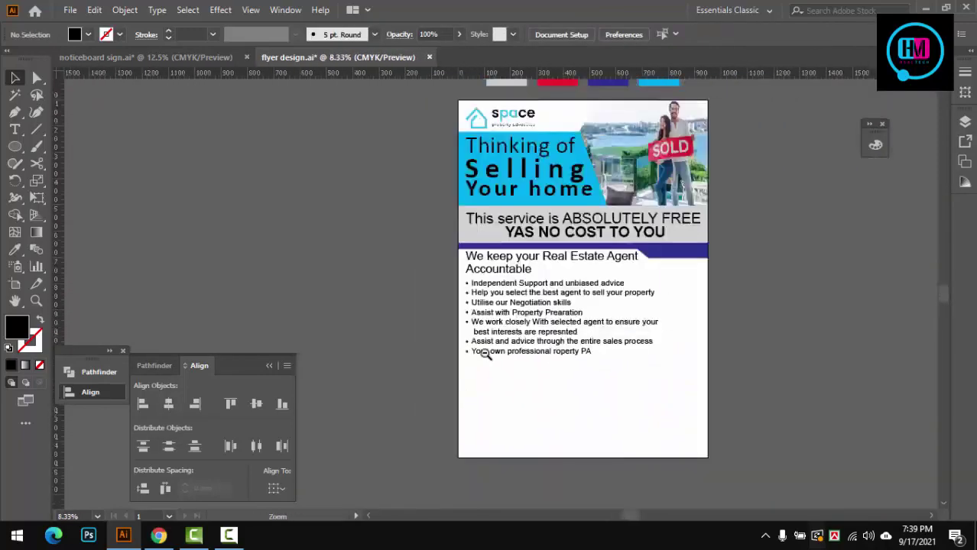
scroll(518, 355, "up", 4)
scroll(512, 343, "down", 5)
key("v")
scroll(520, 337, "up", 1)
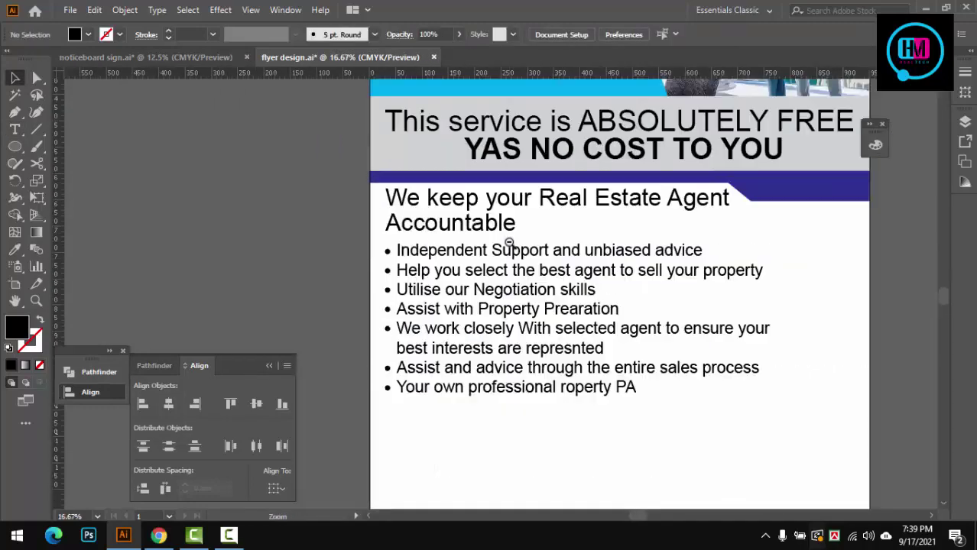
scroll(535, 342, "down", 1)
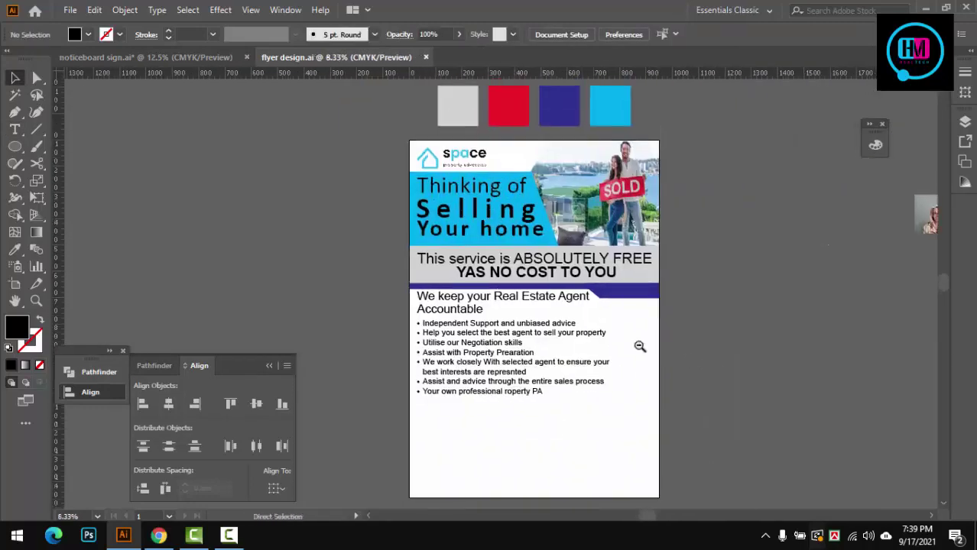
scroll(640, 346, "down", 1)
Select the whole tagline paragraph and change its font to Calibri.
scroll(588, 225, "up", 4)
key("t")
triple_click(536, 338)
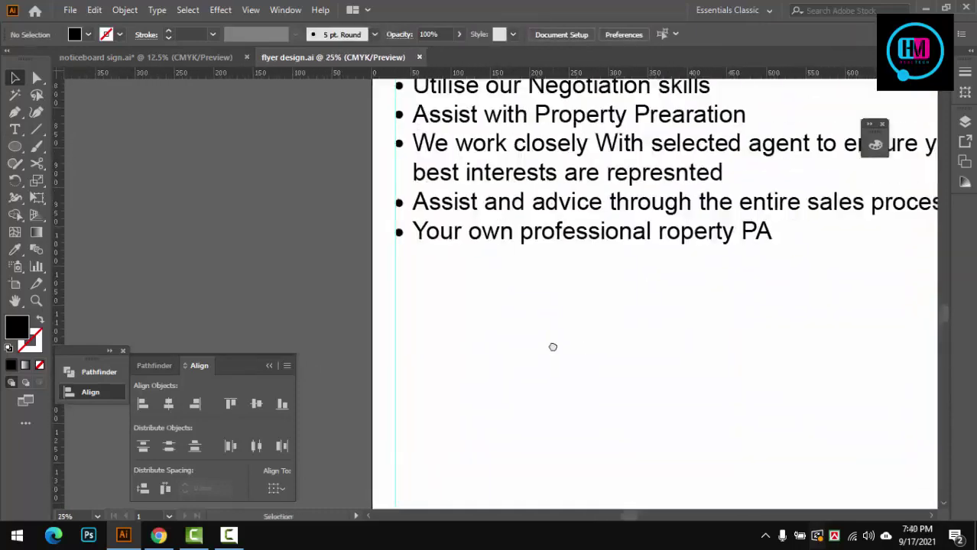
left_click(551, 344)
left_click(503, 34)
type("cl")
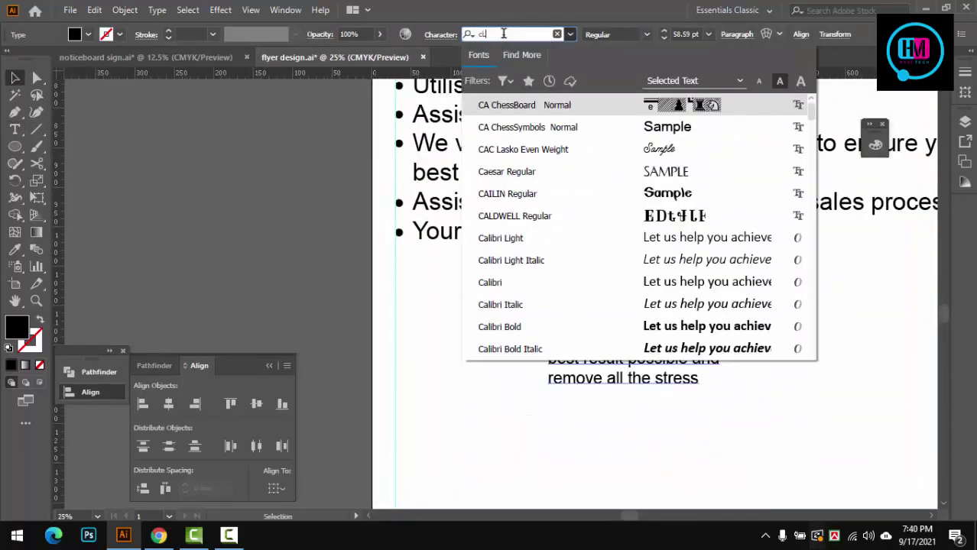
key("BackSpace")
type("al")
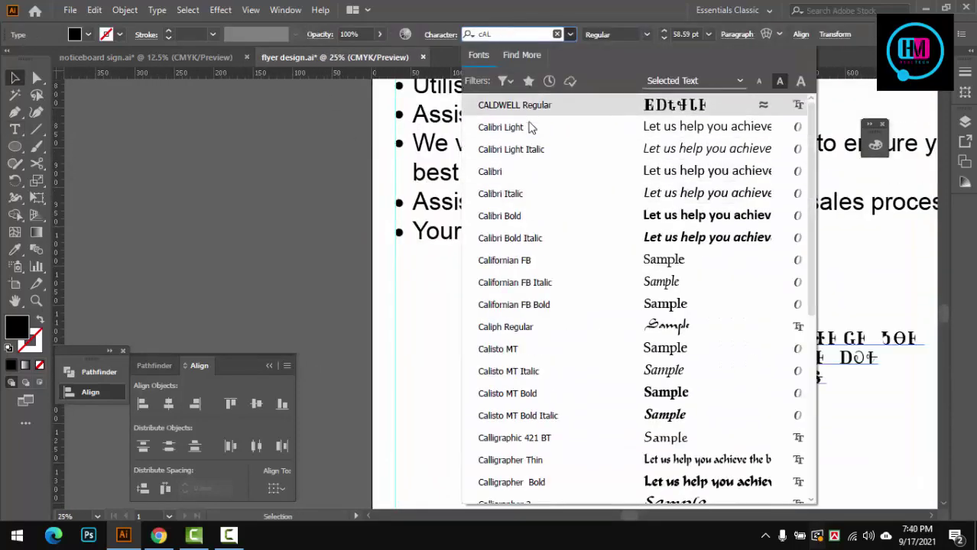
left_click(532, 128)
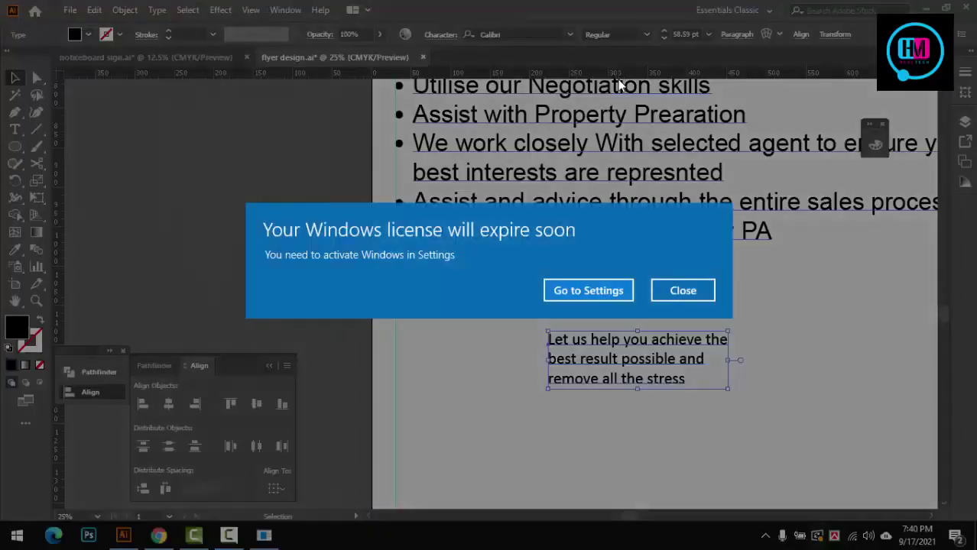
left_click(682, 290)
Enlarge the tagline box and make the text bold with 140 pt leading.
mouse_move(597, 360)
left_mouse_down()
mouse_move(482, 285)
mouse_move(605, 342)
left_mouse_up()
key("ctrl+minus")
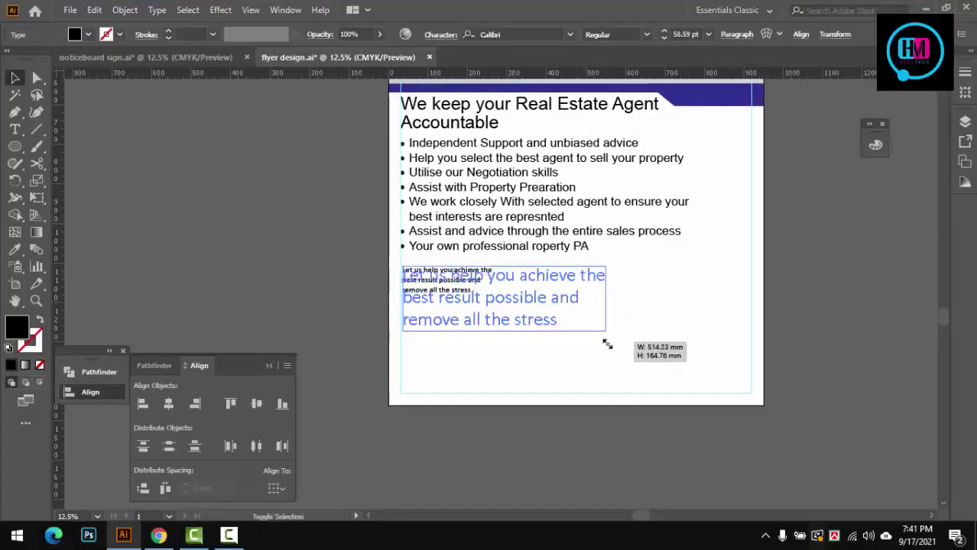
key("ctrl+plus")
left_click(555, 324)
key("ctrl+plus")
left_click(440, 34)
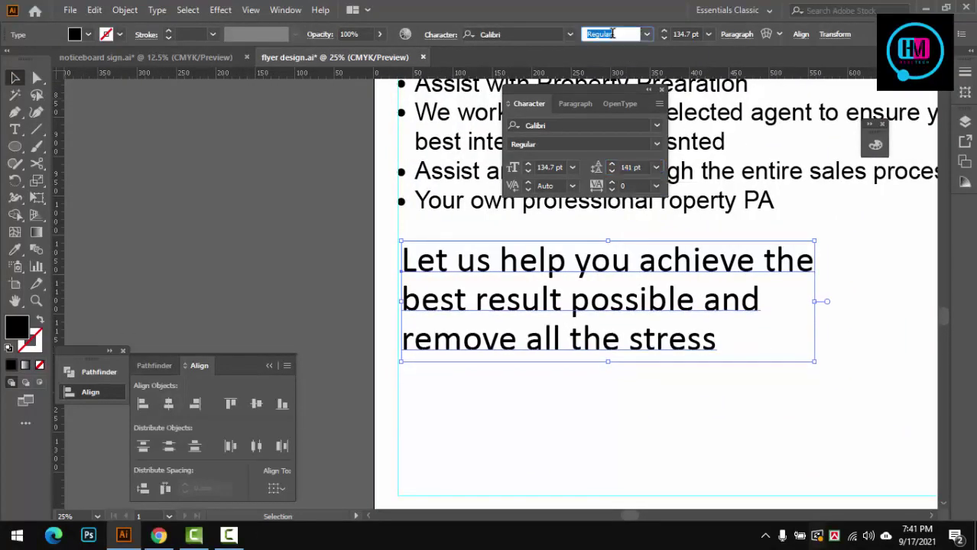
left_click(632, 168)
type("140")
key("Return")
key("ctrl+shift+a")
key("ctrl+minus")
key("ctrl+minus")
key("ctrl+minus")
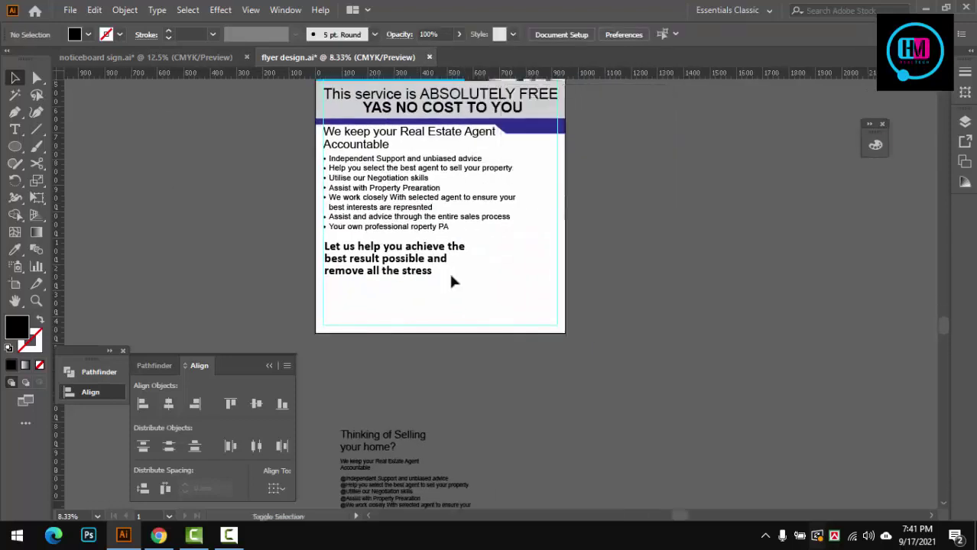
Scale up the tagline, centre its lines and place it below the bullet list.
left_click_drag(484, 289, 485, 290)
key("ctrl+shift+a")
key("ctrl+plus")
key("ctrl+plus")
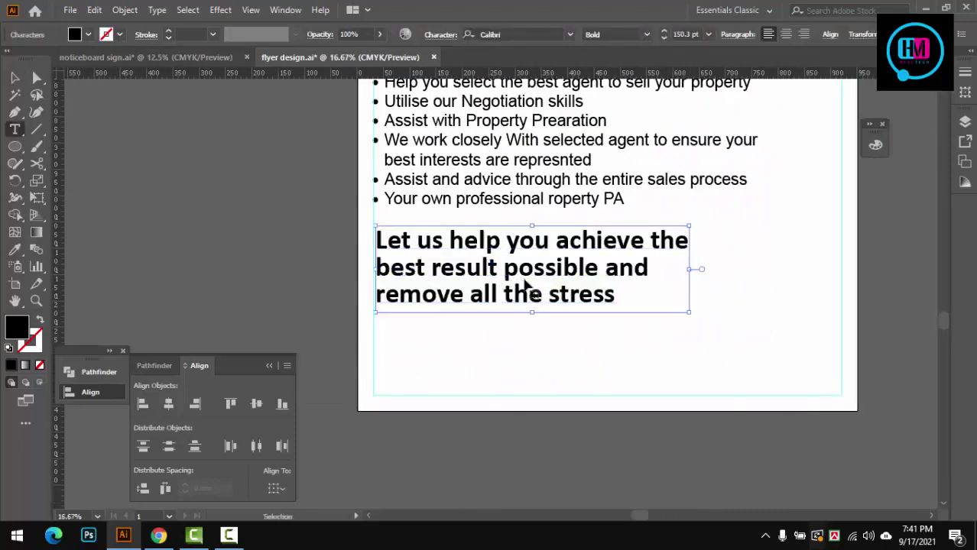
key("ctrl+a")
key("ctrl+shift+c")
key("Escape")
left_click_drag(581, 243, 563, 242)
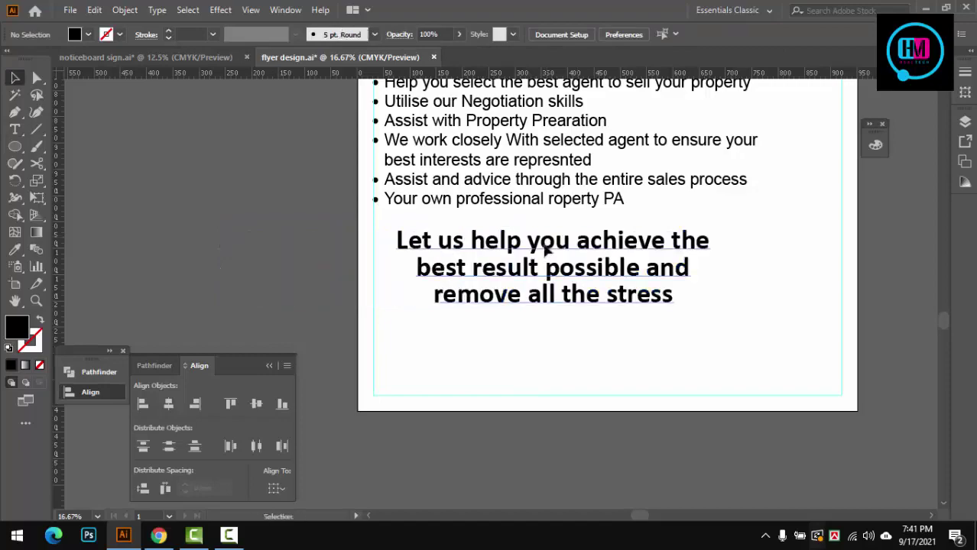
Copy the black footer bar alongside itself twice to make three sections.
scroll(511, 283, "up", 5)
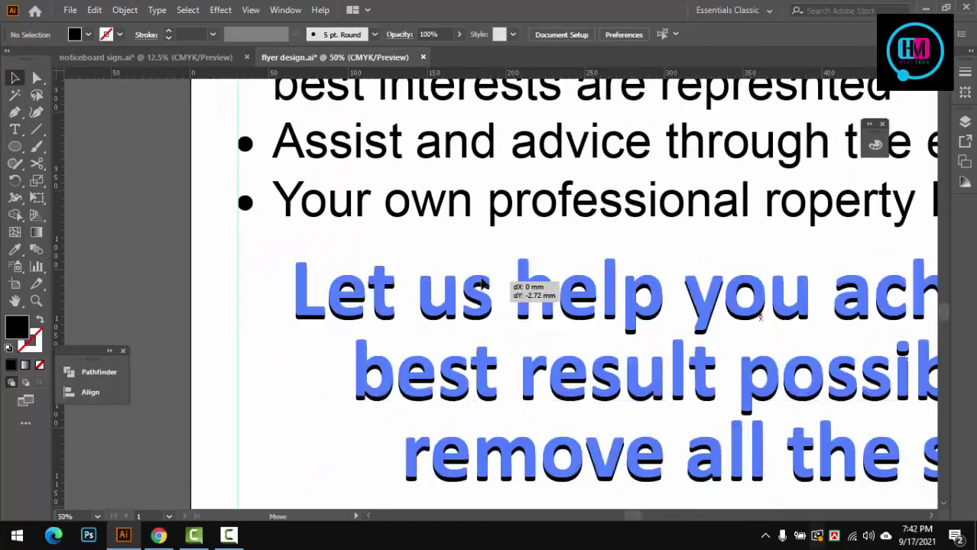
scroll(258, 343, "down", 5)
scroll(444, 224, "up", 2)
scroll(445, 224, "up", 3)
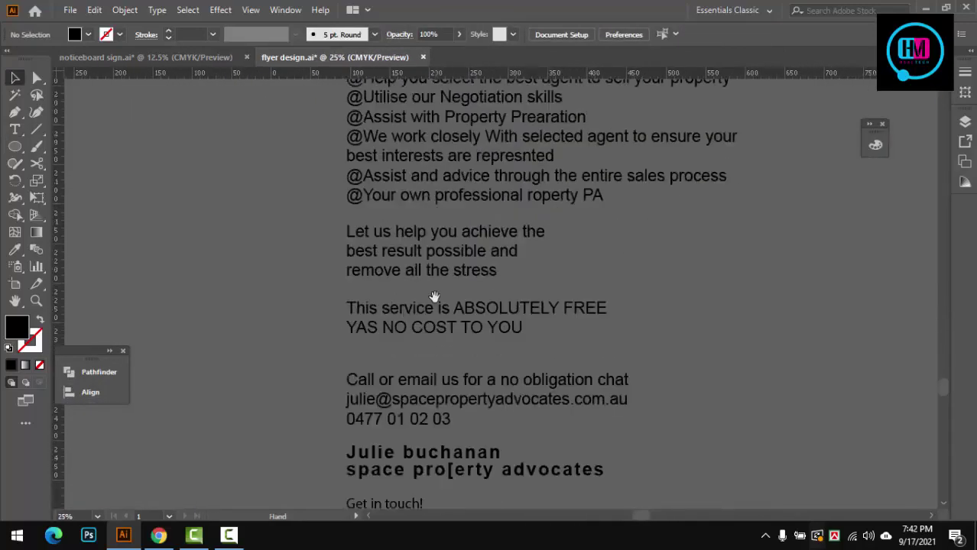
scroll(419, 345, "down", 2)
mouse_move(419, 346)
left_mouse_down()
mouse_move(404, 364)
mouse_move(382, 335)
left_mouse_up()
scroll(323, 331, "up", 5)
scroll(374, 328, "down", 5)
scroll(393, 295, "up", 3)
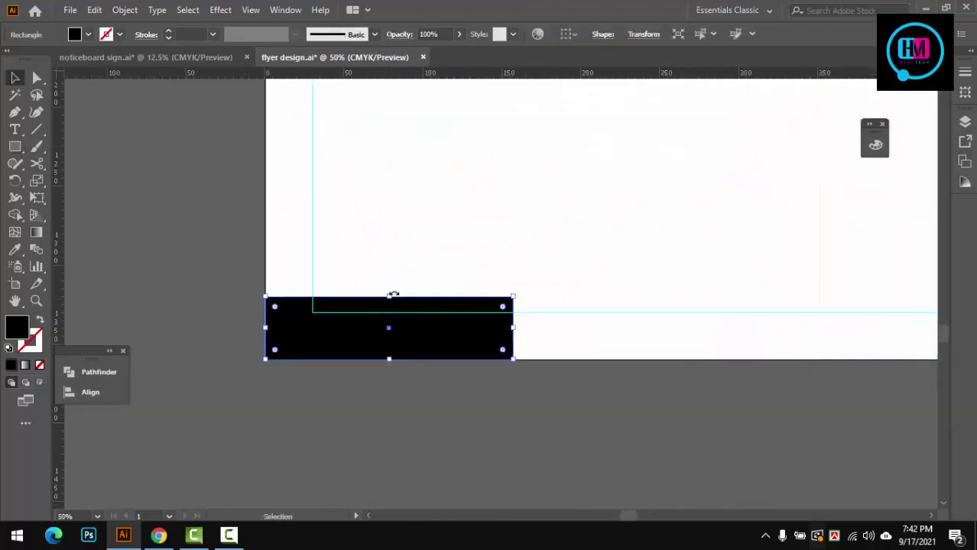
scroll(416, 327, "down", 3)
scroll(416, 328, "up", 3)
scroll(445, 273, "down", 3)
left_click_drag(495, 295, 660, 295)
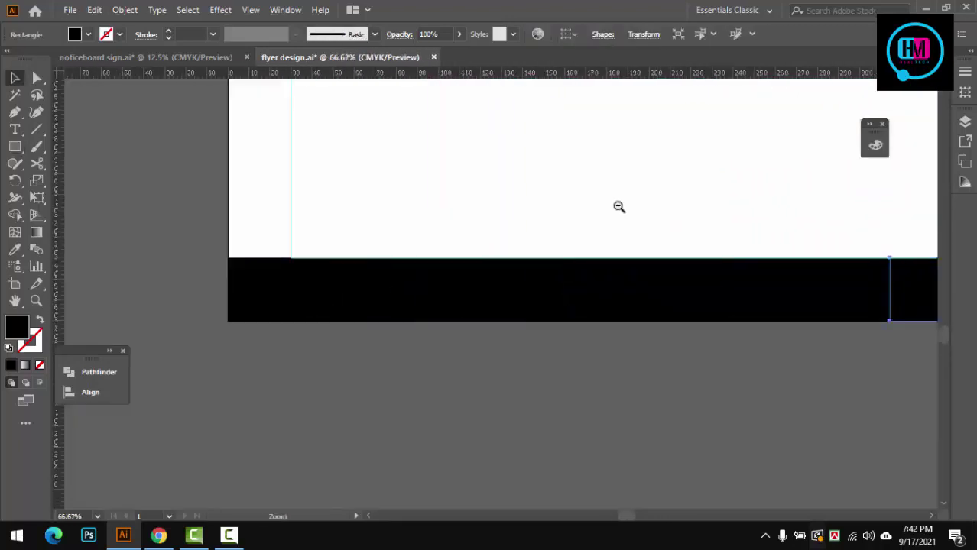
key("ctrl+d")
Deselect the three bars and review the cyan, red and dark blue footer strip.
scroll(726, 270, "down", 1)
left_click_drag(726, 270, 337, 273)
left_click(687, 323)
scroll(388, 190, "up", 5)
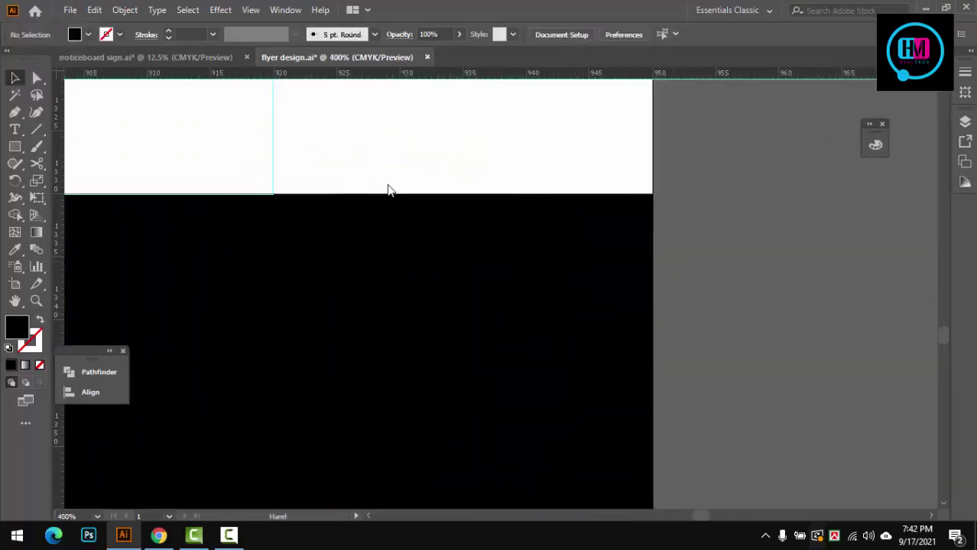
scroll(504, 227, "up", 3)
scroll(415, 280, "down", 4)
scroll(466, 297, "up", 5)
scroll(466, 297, "down", 5)
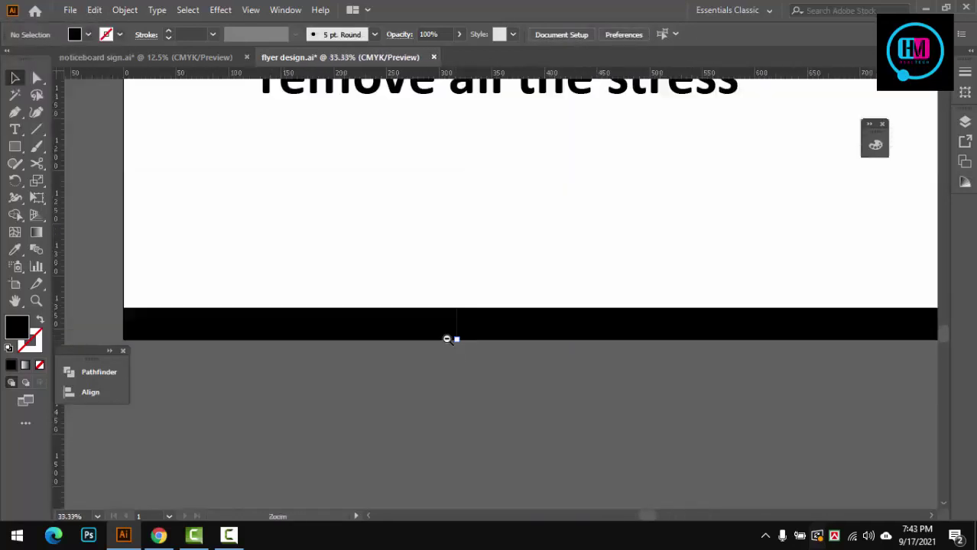
scroll(451, 336, "down", 4)
scroll(520, 359, "up", 3)
scroll(531, 397, "down", 3)
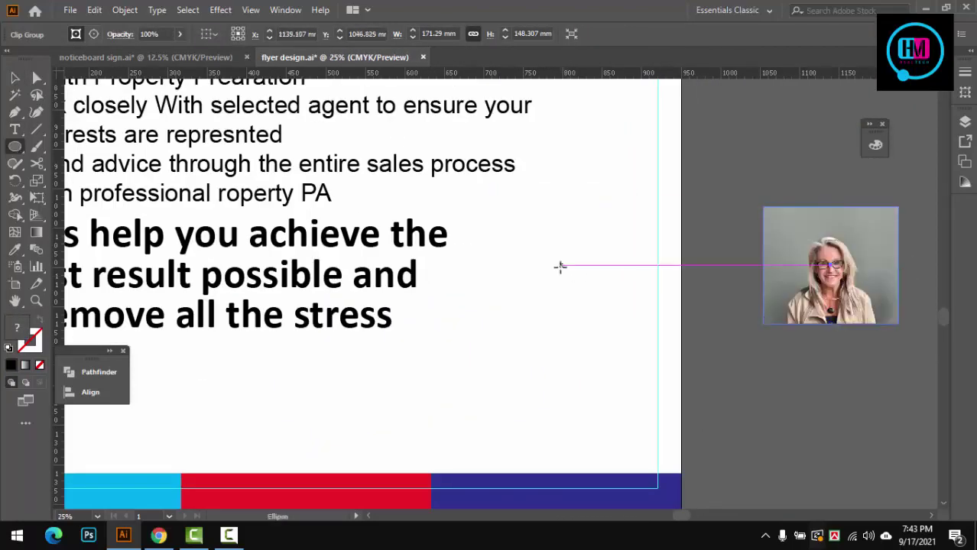
Place a black circle beside the tagline with the agent photo underneath it.
scroll(616, 272, "up", 2)
left_click_drag(619, 289, 620, 290)
scroll(563, 312, "down", 2)
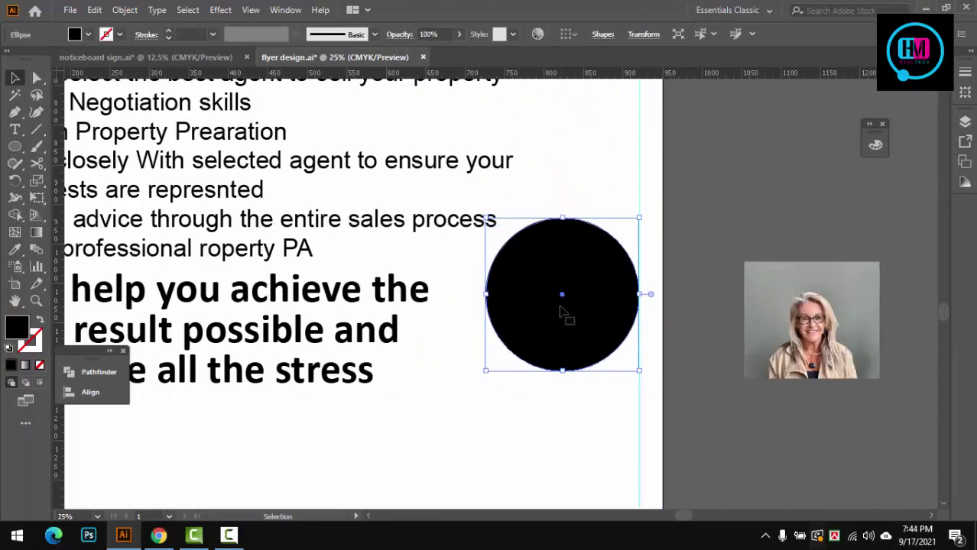
scroll(562, 312, "up", 1)
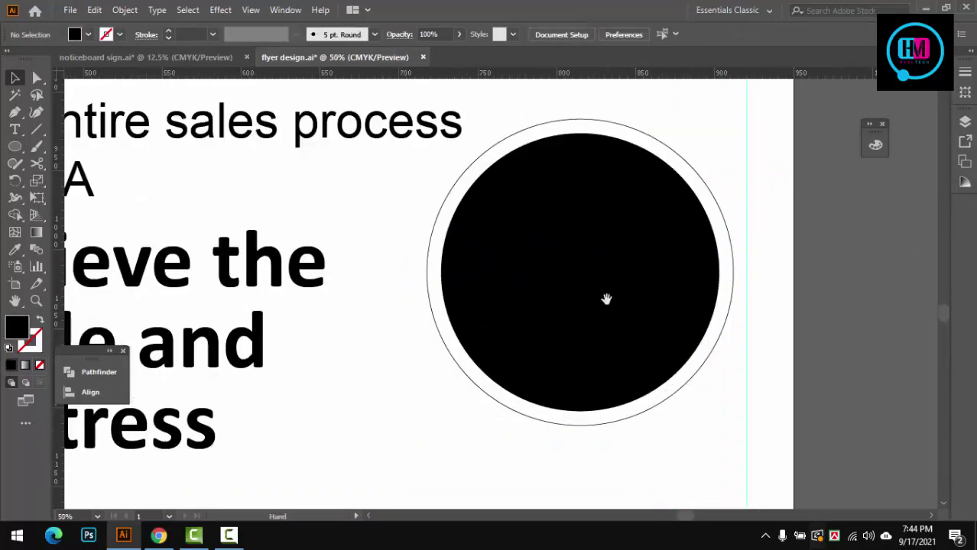
scroll(607, 294, "down", 3)
left_click_drag(606, 295, 535, 299)
scroll(535, 302, "up", 4)
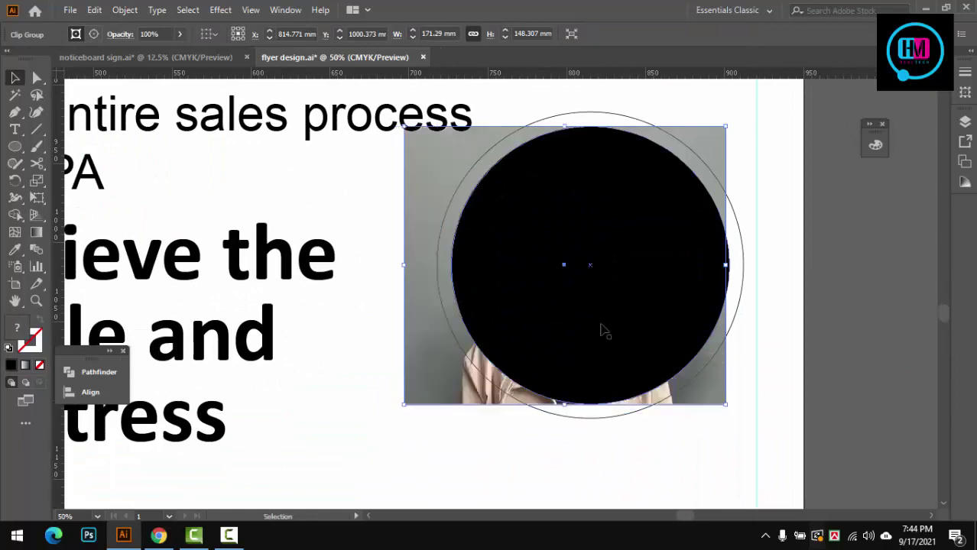
Centre the photo on the circle and clip it into a circular crop.
left_click(540, 321, "shift")
left_click(90, 392)
left_click(168, 404)
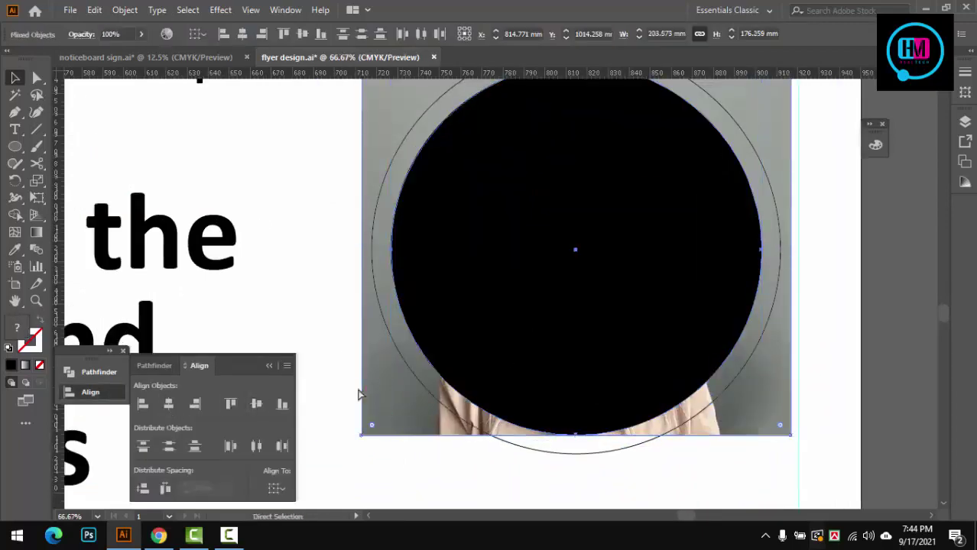
key("ctrl+7")
key("ctrl+shift+a")
left_click(635, 367, "alt")
left_click(635, 367, "alt")
Give the outer ring around the portrait a dashed outline.
left_click(622, 284)
key("v")
left_click(646, 283)
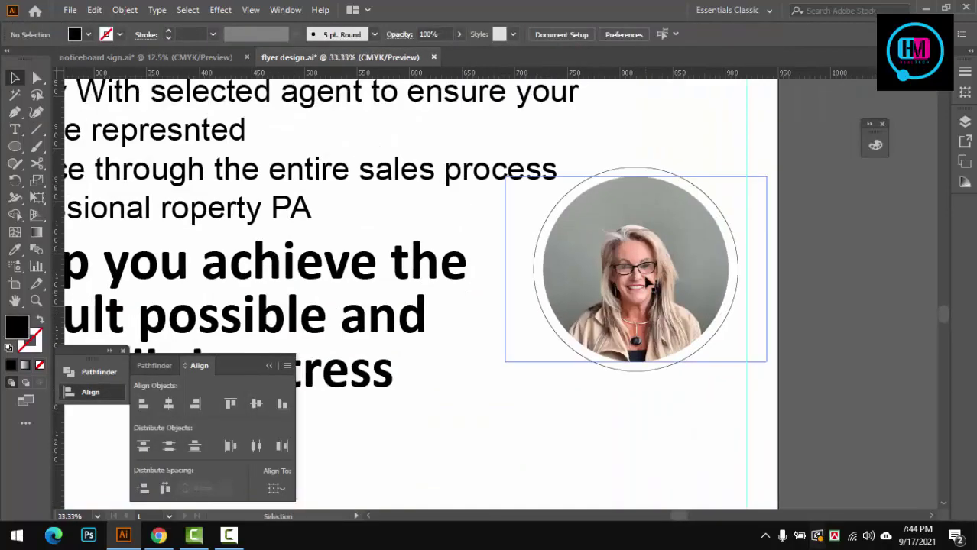
scroll(604, 184, "up", 4)
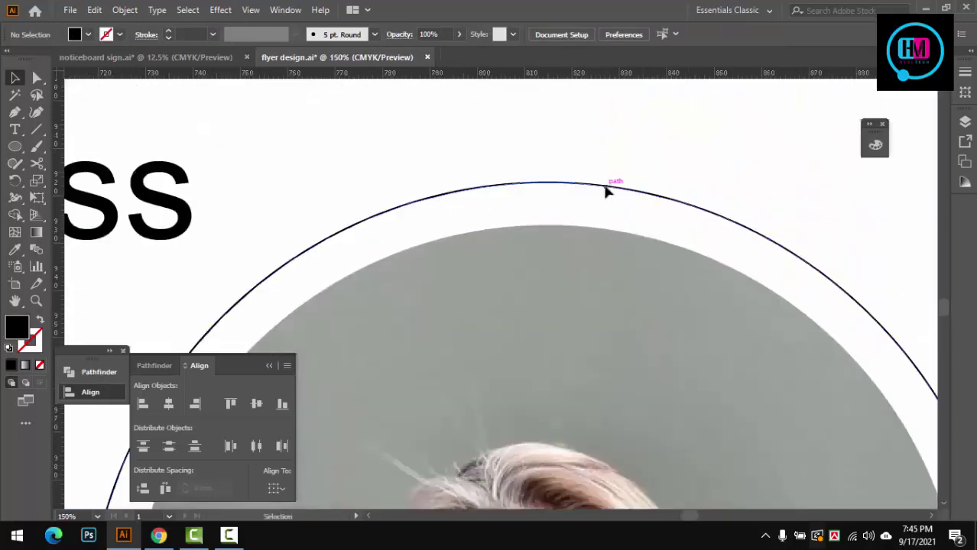
left_click(147, 34)
left_click(21, 136)
scroll(565, 432, "down", 5)
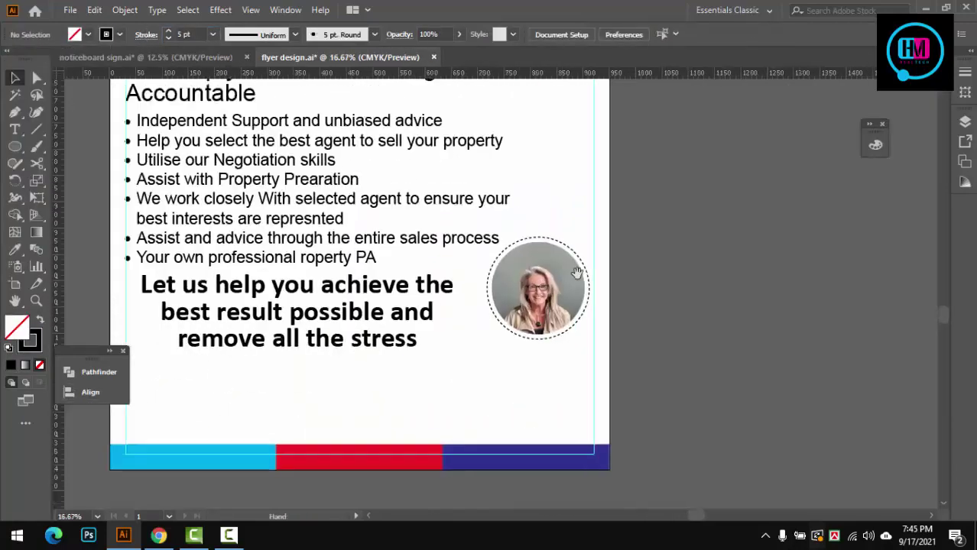
scroll(566, 432, "down", 3)
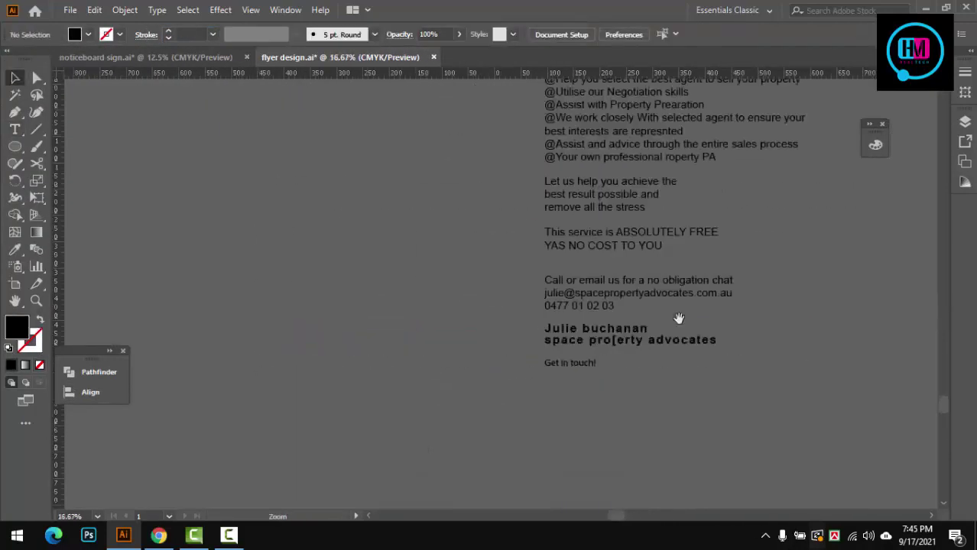
Paste the agent's name as separate uppercase text just under the circular photo.
scroll(525, 298, "up", 4)
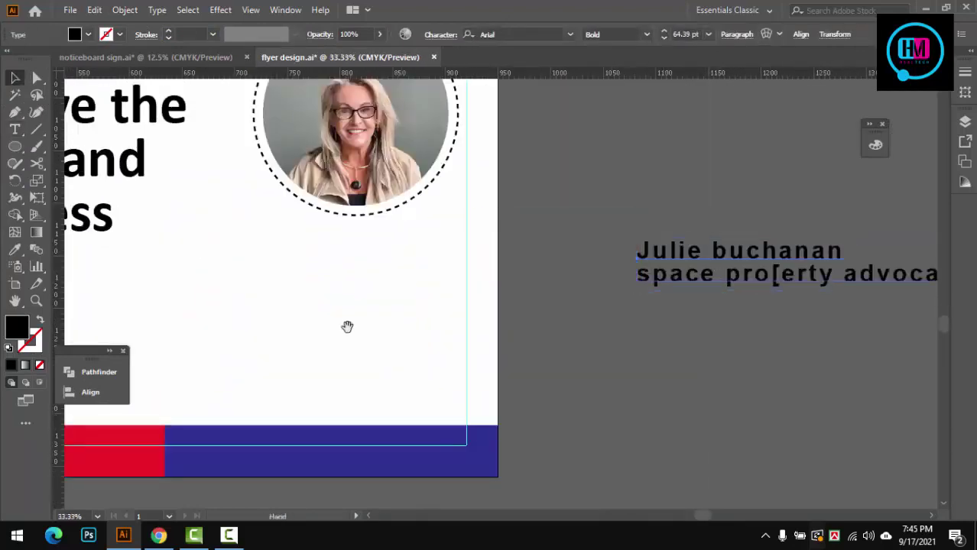
left_click_drag(347, 327, 517, 326)
left_click(448, 315)
key("ctrl+v")
left_click(156, 10)
left_click(398, 229)
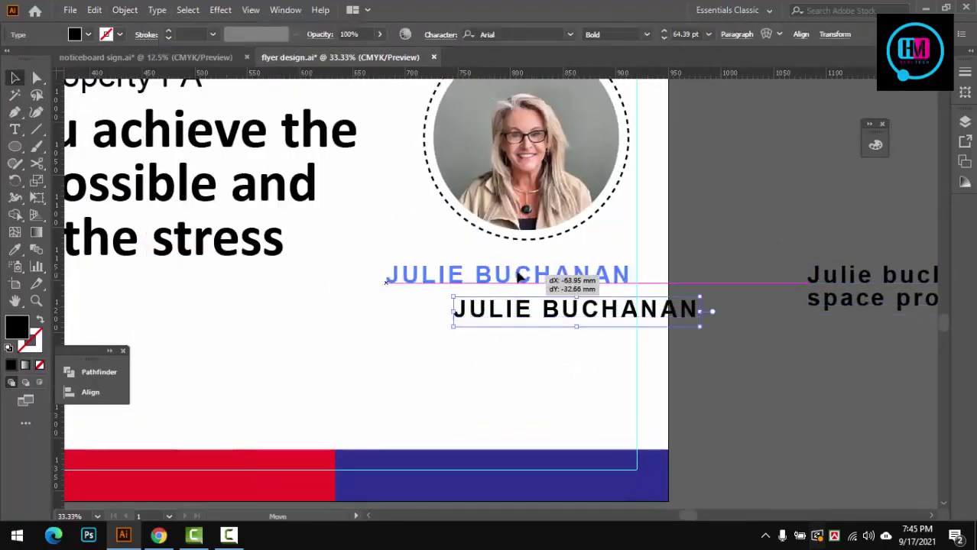
left_click_drag(517, 276, 518, 276)
Centre the name under the photo and shrink both to fit the corner.
key("ctrl+t")
left_click(654, 94)
left_click(388, 274)
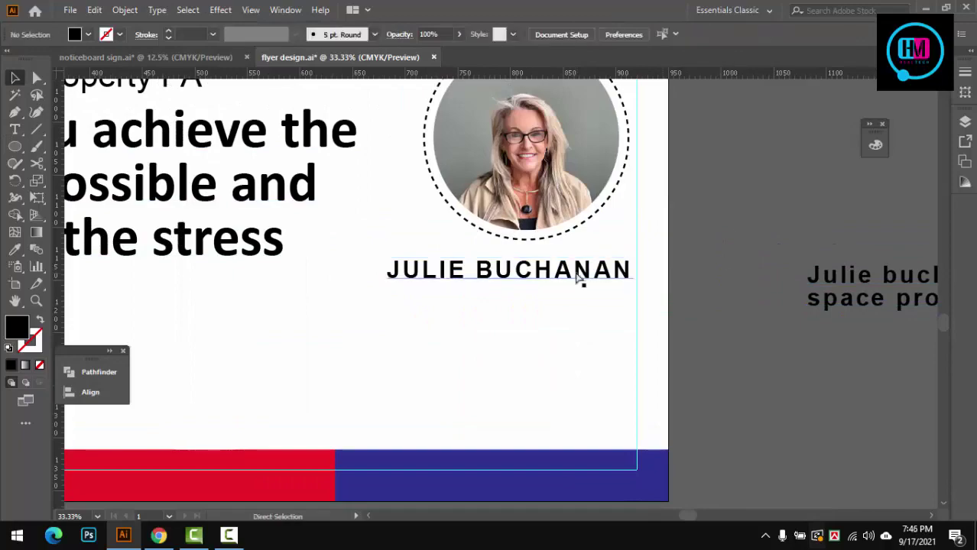
left_click(579, 280)
left_click(90, 392)
mouse_move(600, 153)
left_mouse_down()
mouse_move(587, 176)
mouse_move(593, 153)
left_mouse_up()
left_click_drag(578, 294, 715, 399)
key("ctrl+0")
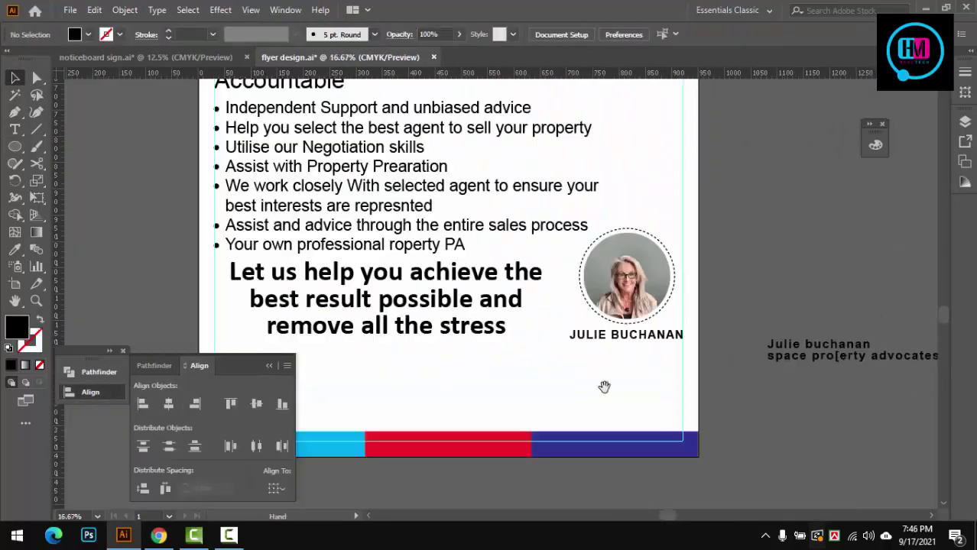
Set the agency name to regular weight and the agent's name to Calibri Bold.
left_click_drag(604, 387, 556, 344)
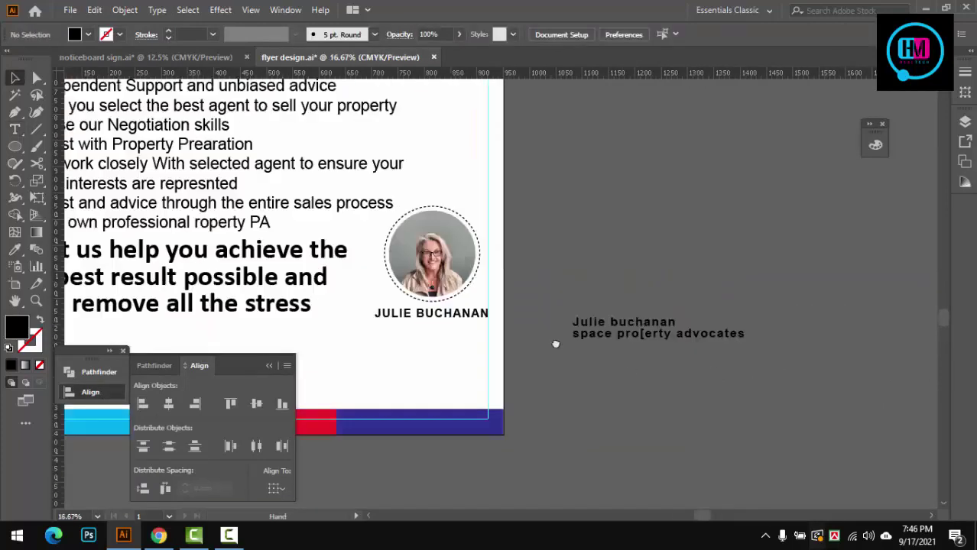
key("ctrl+equal")
key("ctrl+equal")
left_click(646, 34)
left_click(611, 55)
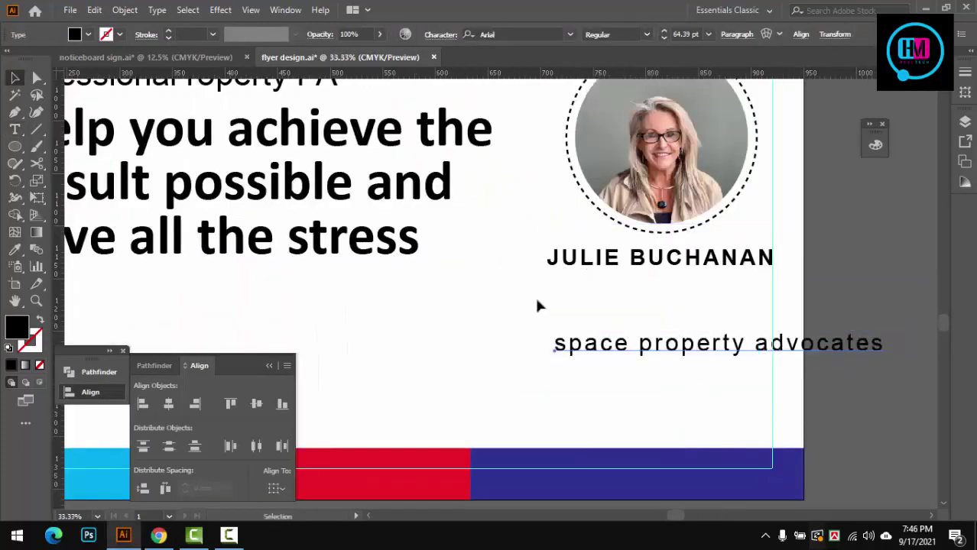
type("cal")
left_click(534, 148)
left_click(646, 34)
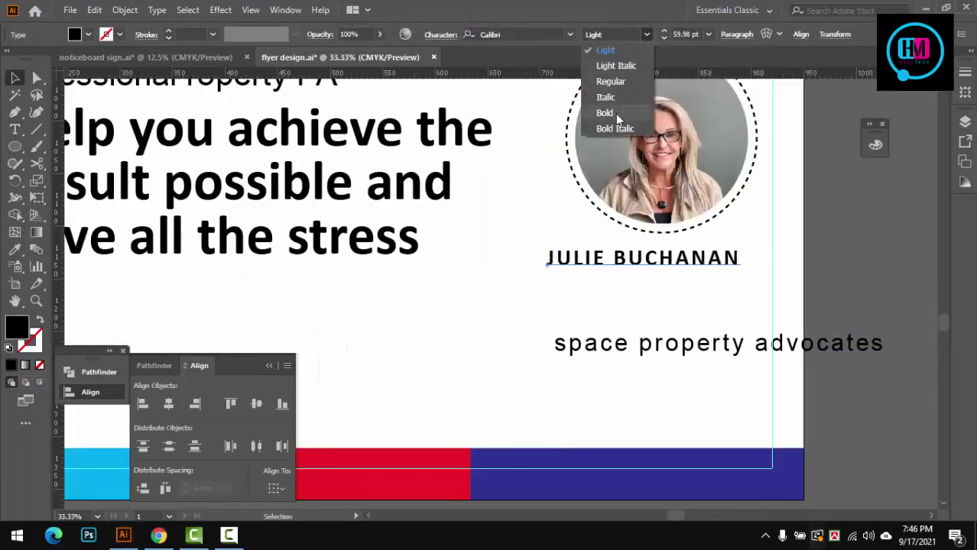
left_click(615, 113)
key("ctrl+equal")
Widen the agent's name and match the agency name's styling right beneath it.
left_click_drag(799, 252, 875, 245)
left_click_drag(714, 429, 631, 352)
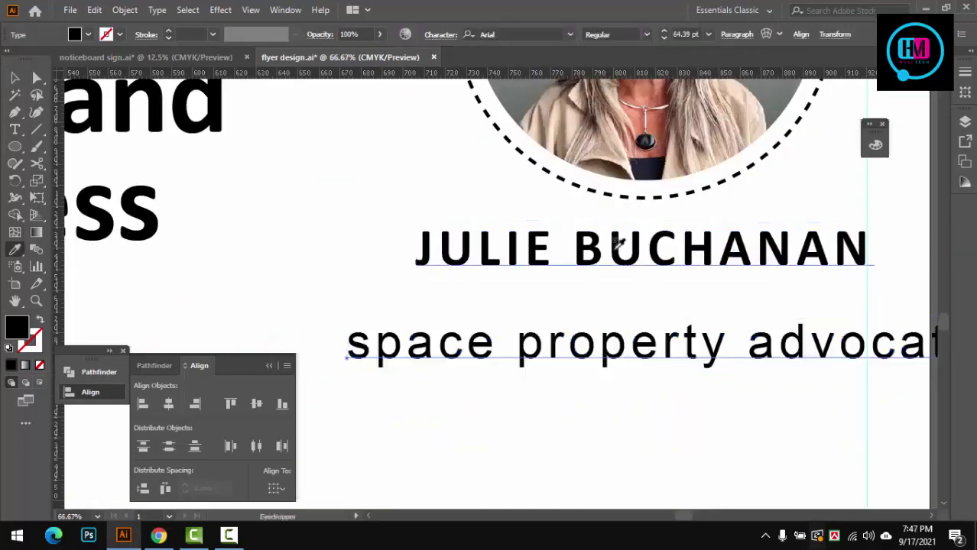
key("i")
left_click_drag(518, 320, 518, 320)
key("ctrl+minus")
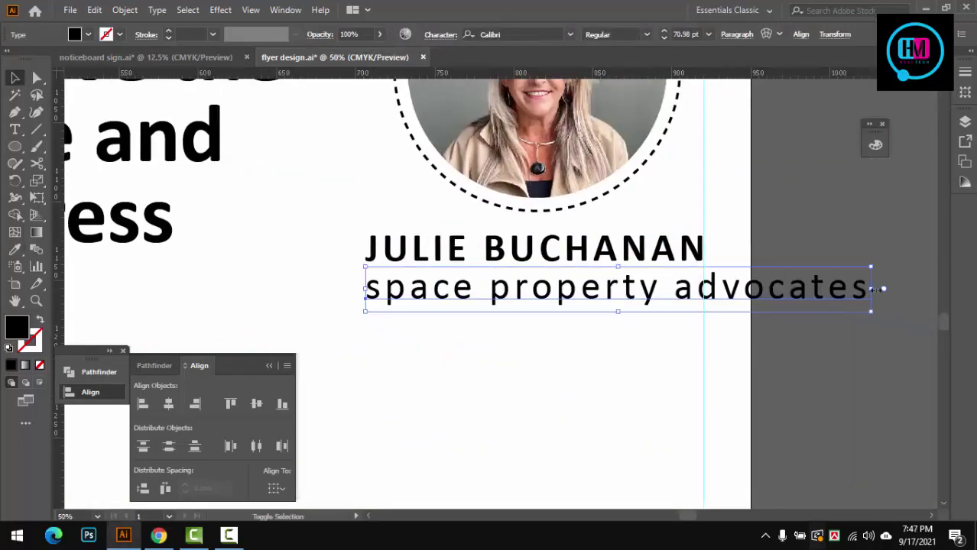
left_click(705, 292)
left_click(467, 253, "alt")
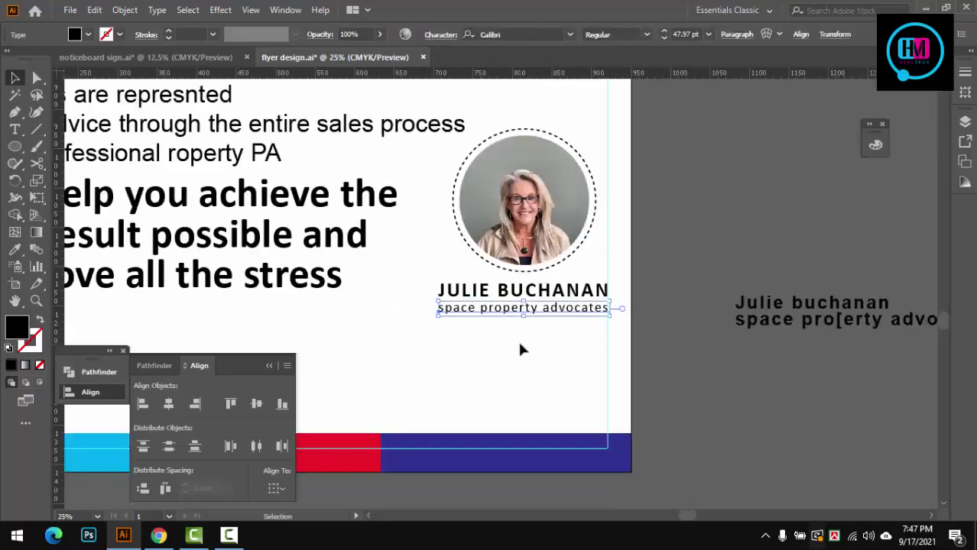
Draw a rectangle around the name and agency text, filled light grey.
key("m")
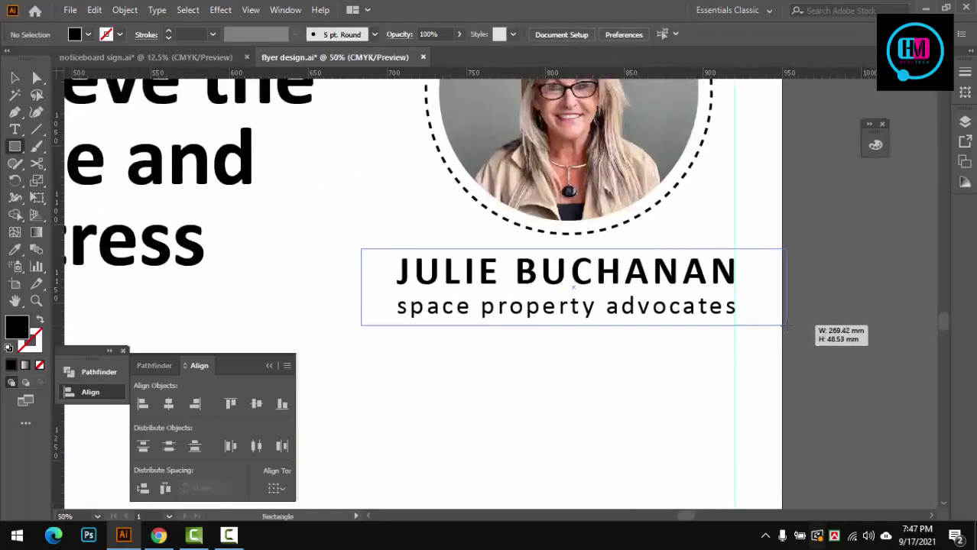
left_click_drag(784, 326, 784, 326)
left_click(438, 235)
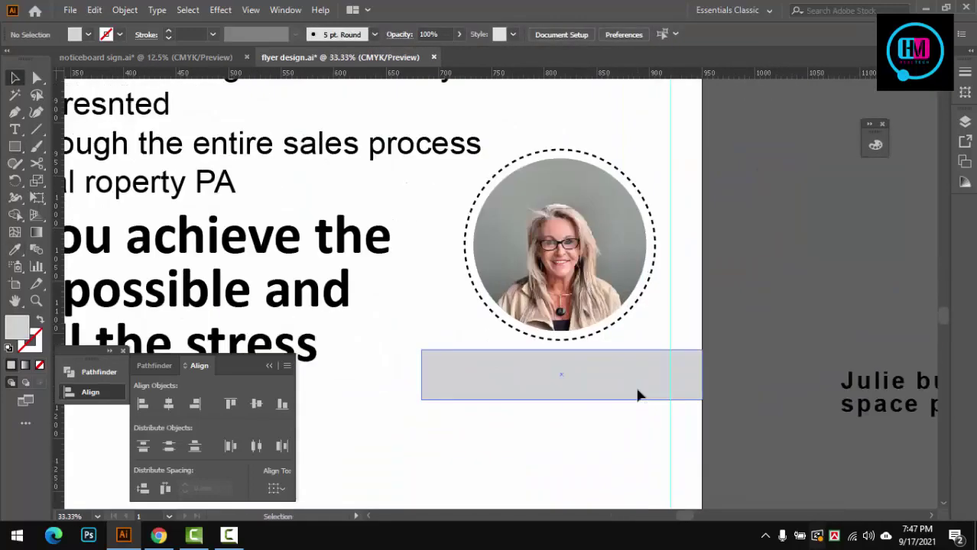
scroll(684, 395, "down", 2)
left_click(650, 355)
scroll(580, 349, "up", 1)
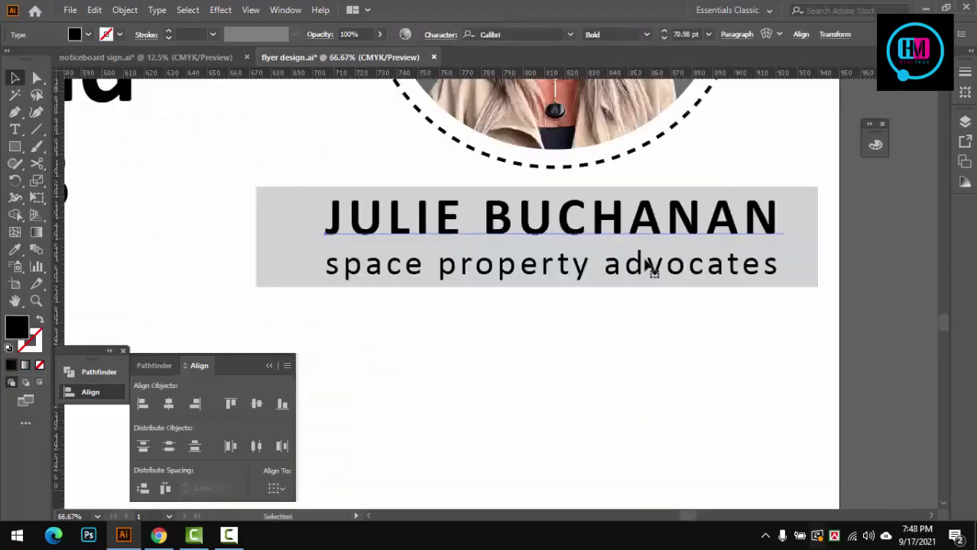
Select the box with the name text and check the banner above the footer.
left_click_drag(616, 212, 527, 403)
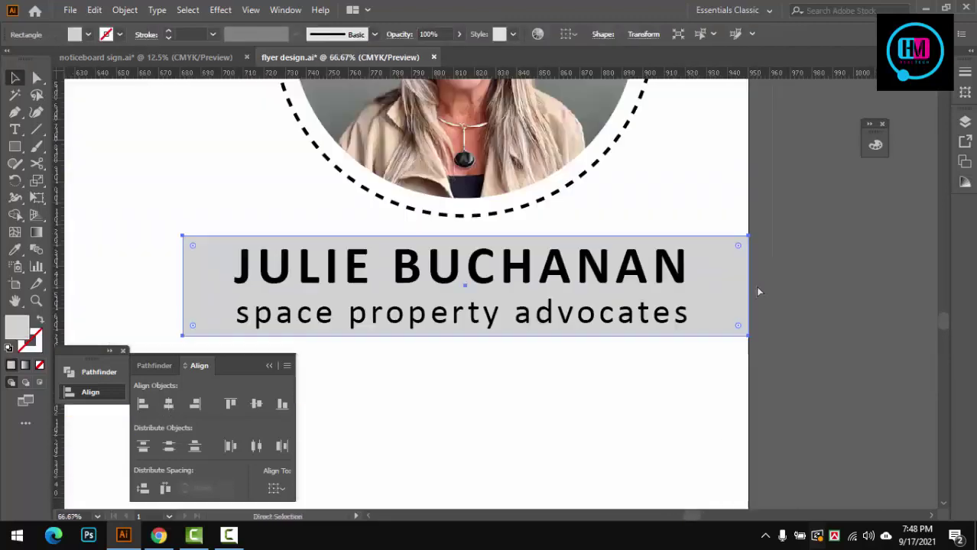
left_click(759, 291)
scroll(759, 291, "down", 3)
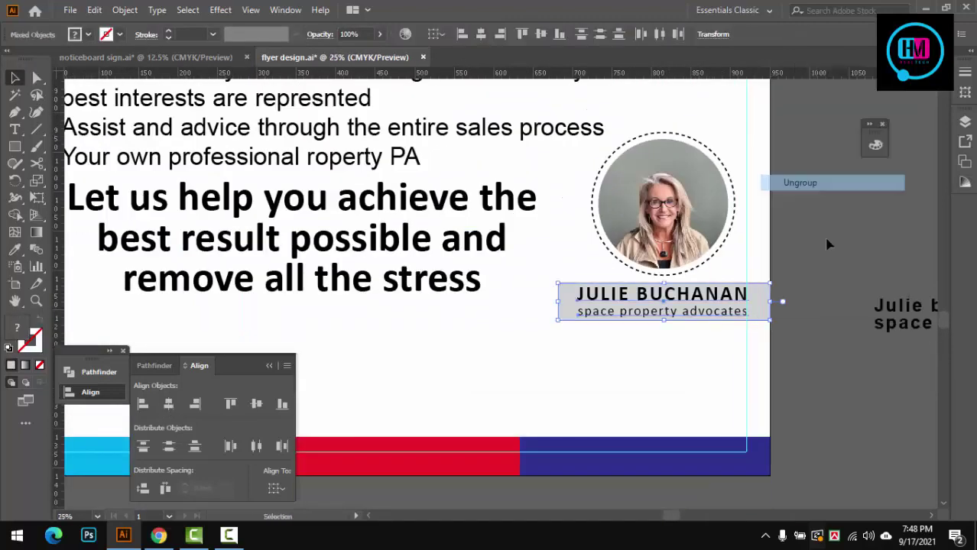
left_click_drag(571, 413, 608, 406)
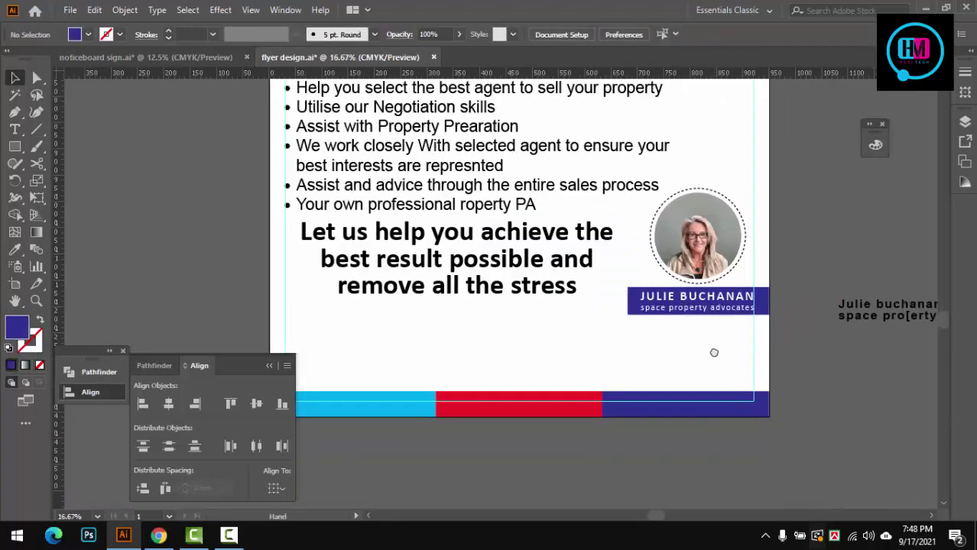
scroll(714, 352, "down", 2)
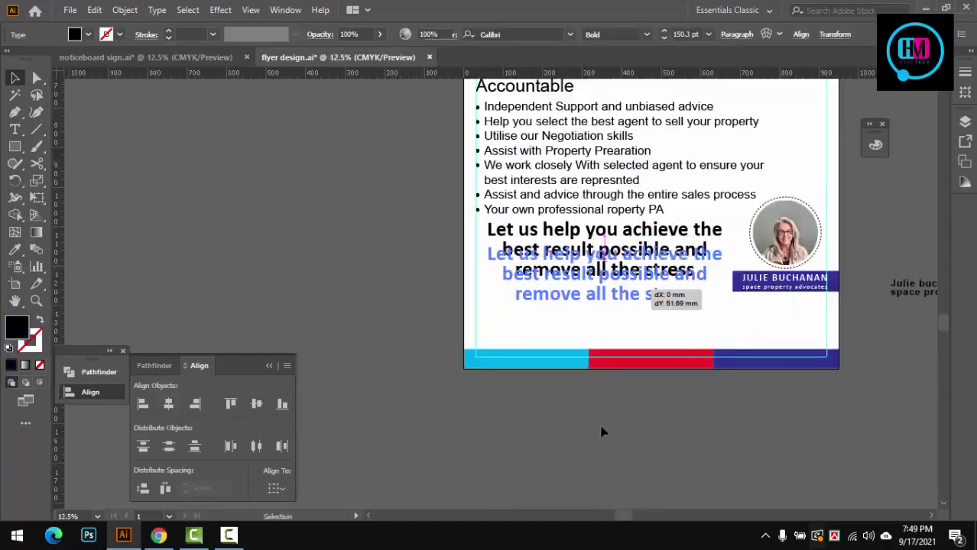
scroll(543, 410, "down", 1)
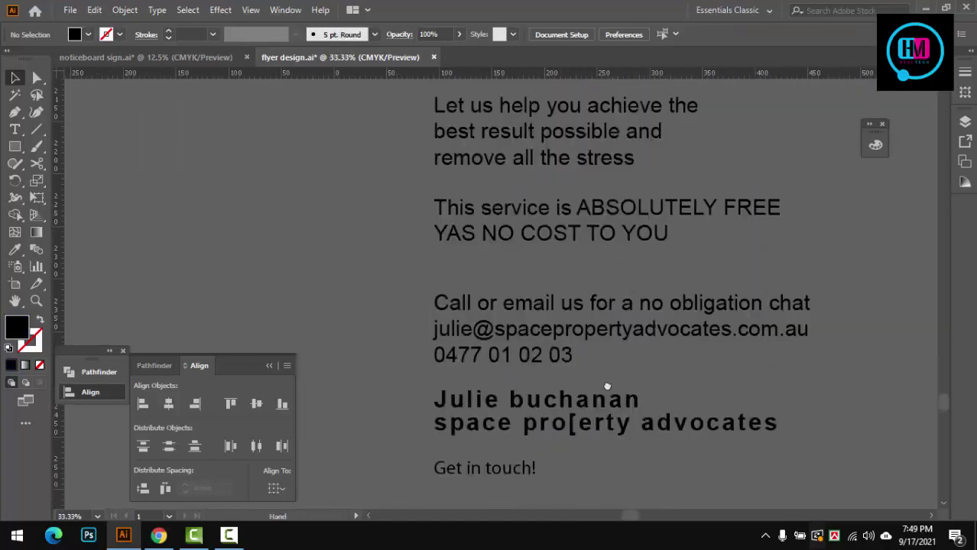
Join the call-to-action text onto one line and set it in Calibri.
key("BackSpace")
scroll(639, 328, "right", 2)
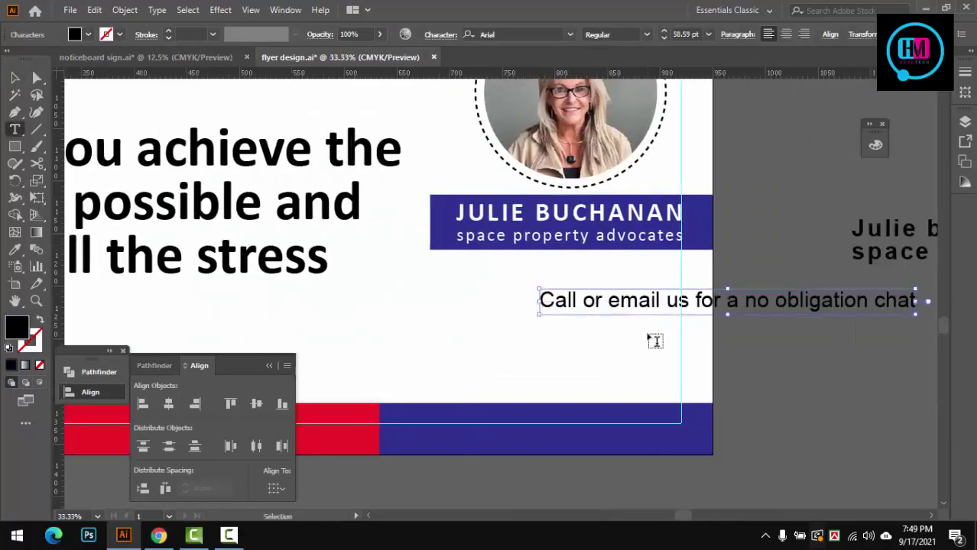
type("calibri")
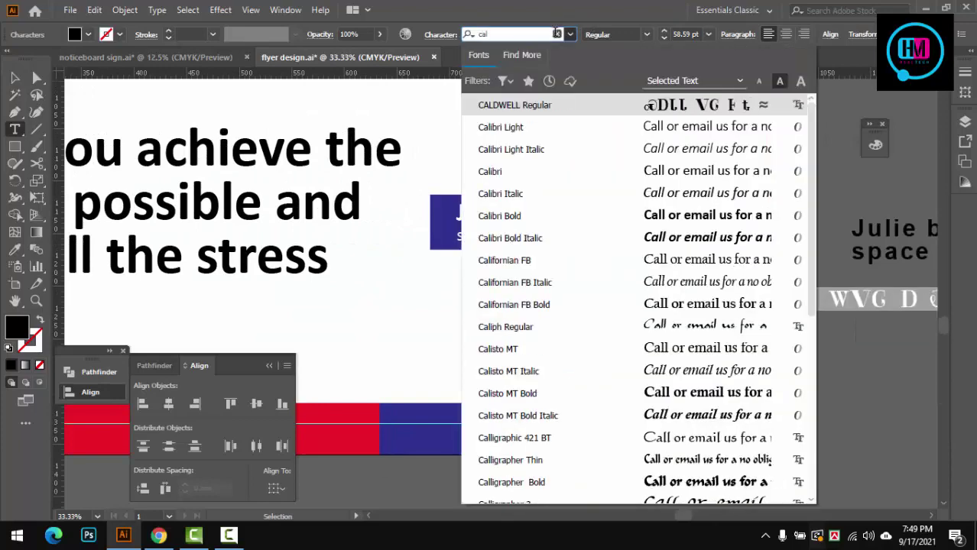
key("Return")
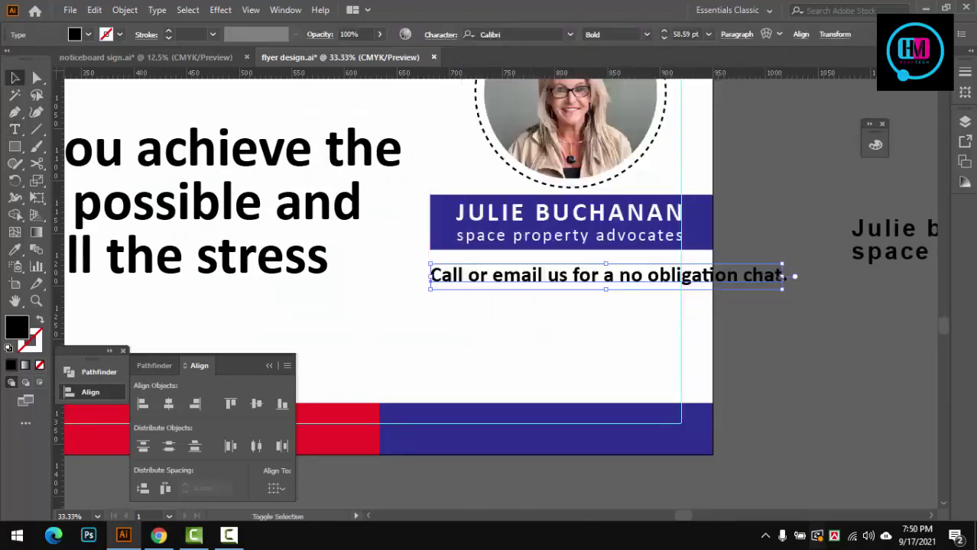
Scale the call line to the banner's width and place it under the banner.
scroll(784, 277, "up", 5)
scroll(687, 273, "up", 3)
left_click_drag(708, 315, 705, 313)
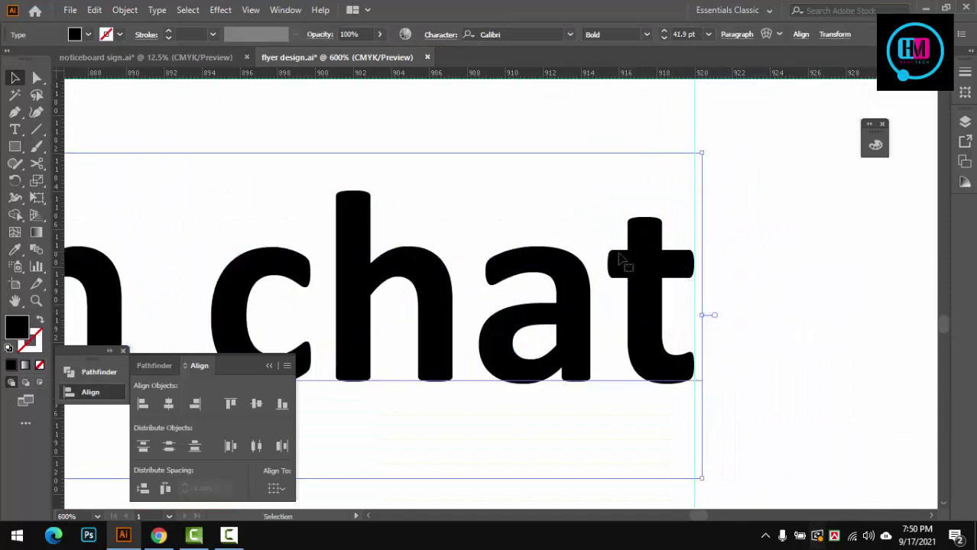
scroll(578, 309, "down", 4)
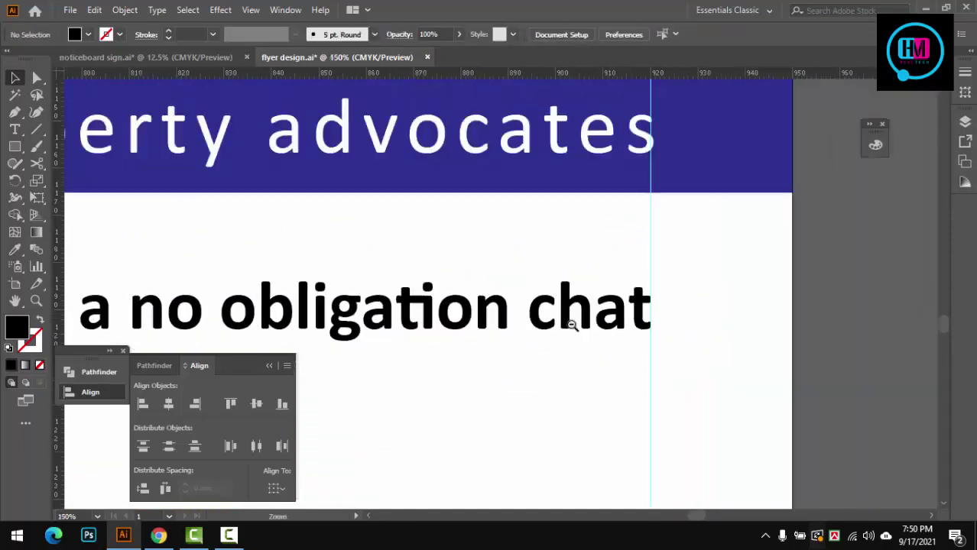
scroll(571, 321, "down", 2)
left_click_drag(383, 332, 383, 332)
scroll(593, 244, "down", 5)
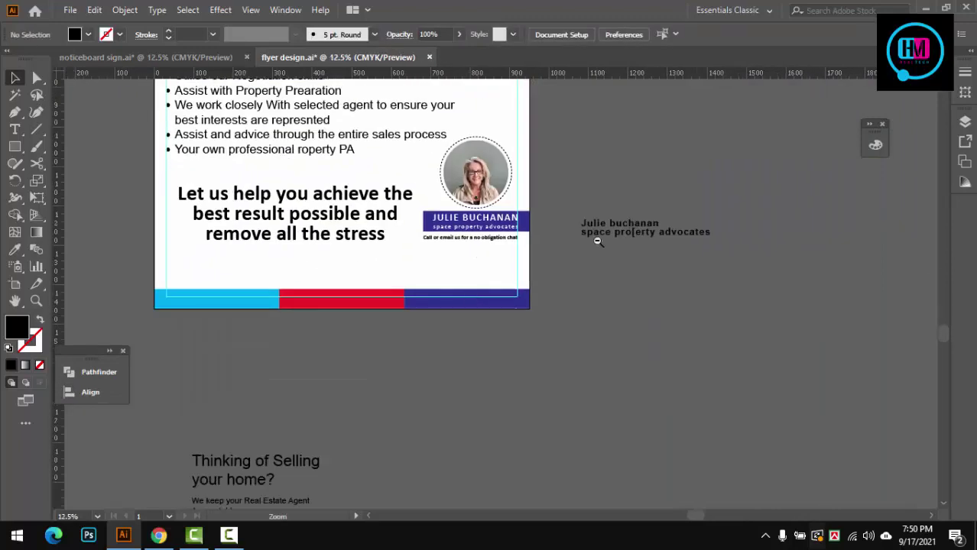
scroll(406, 376, "down", 3)
scroll(447, 302, "down", 2)
scroll(438, 325, "up", 3)
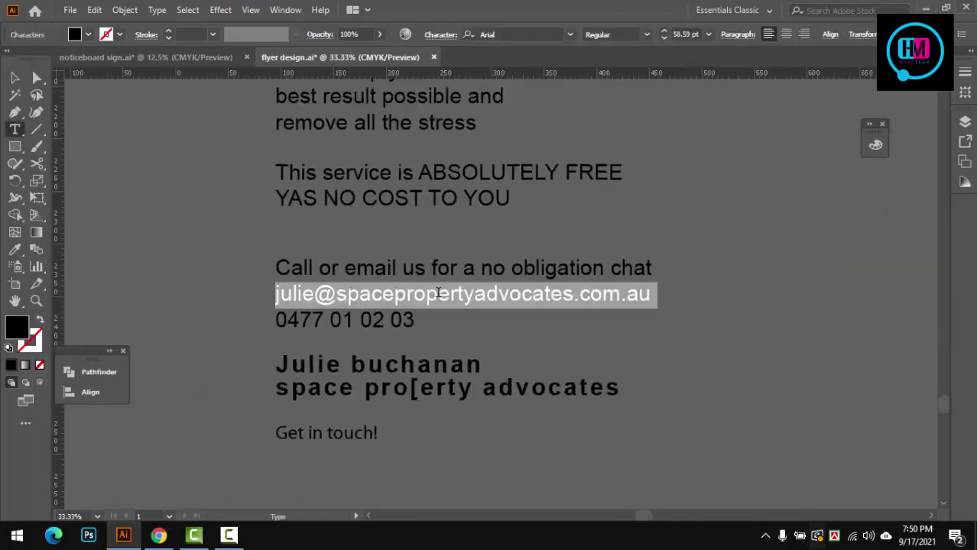
Select the whole phone number line.
scroll(438, 294, "down", 3)
scroll(509, 284, "up", 4)
scroll(513, 285, "right", 3)
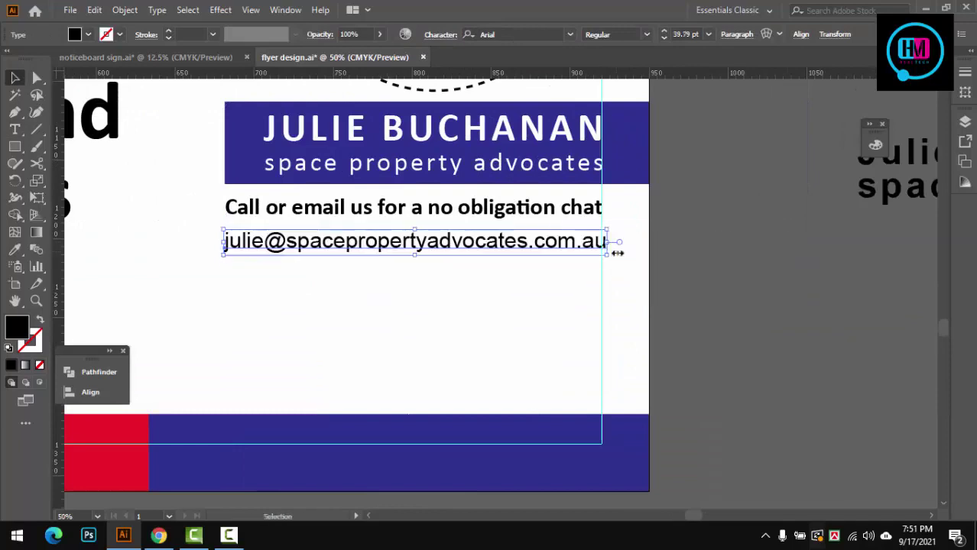
scroll(413, 241, "up", 2)
scroll(413, 241, "down", 3)
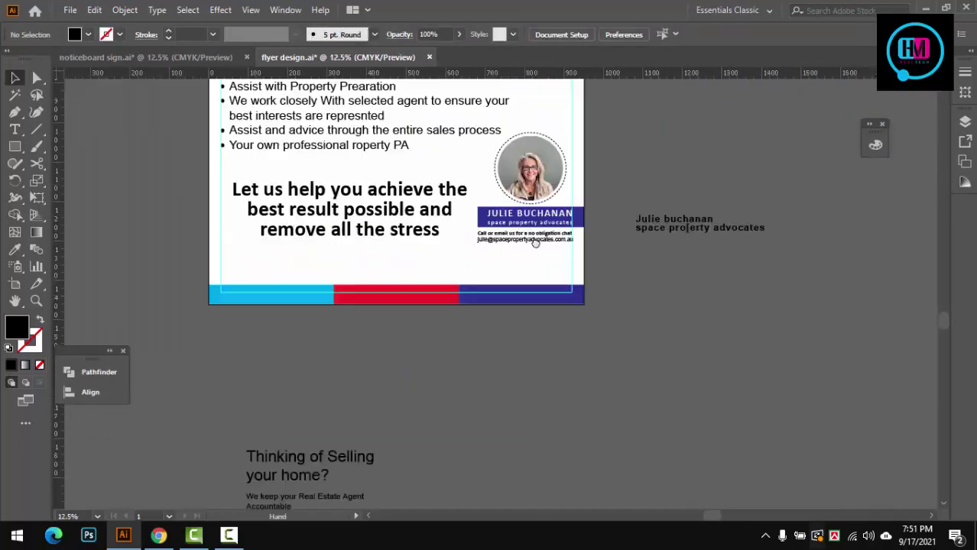
scroll(688, 229, "up", 3)
triple_click(319, 364)
Set the phone number in Calibri Bold and enlarge it to the column width.
scroll(458, 382, "down", 3)
scroll(507, 314, "up", 4)
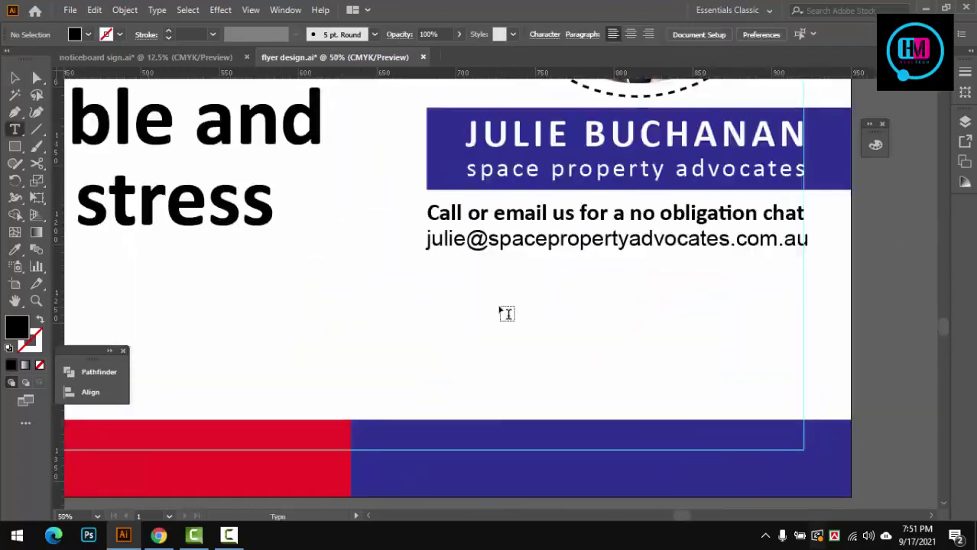
left_click(519, 34)
type("Ca")
left_click(569, 34)
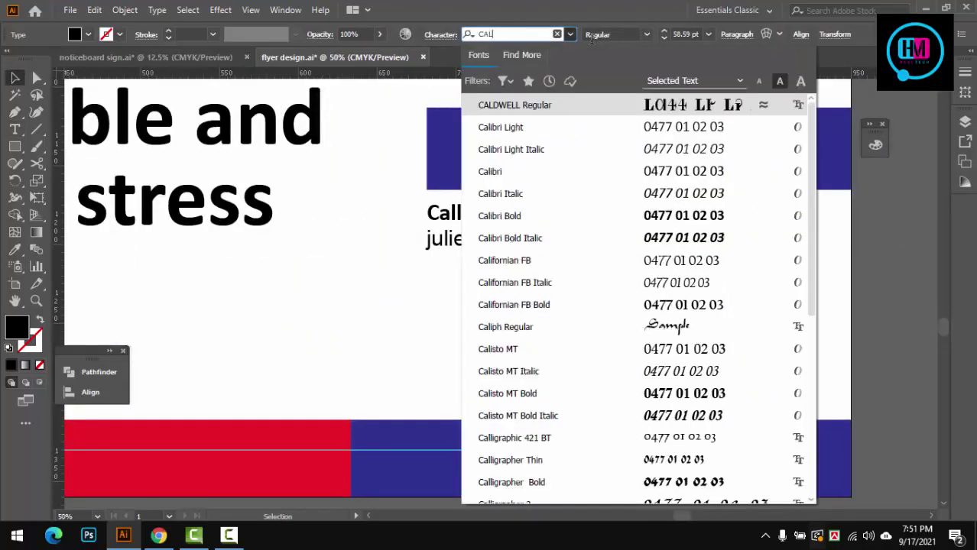
left_click(489, 124)
left_click(646, 34)
scroll(447, 276, "up", 3)
mouse_move(556, 290)
left_mouse_down()
mouse_move(700, 294)
mouse_move(676, 271)
left_mouse_up()
Copy 'Get in touch!' and paste it onto the flyer.
scroll(741, 258, "down", 5)
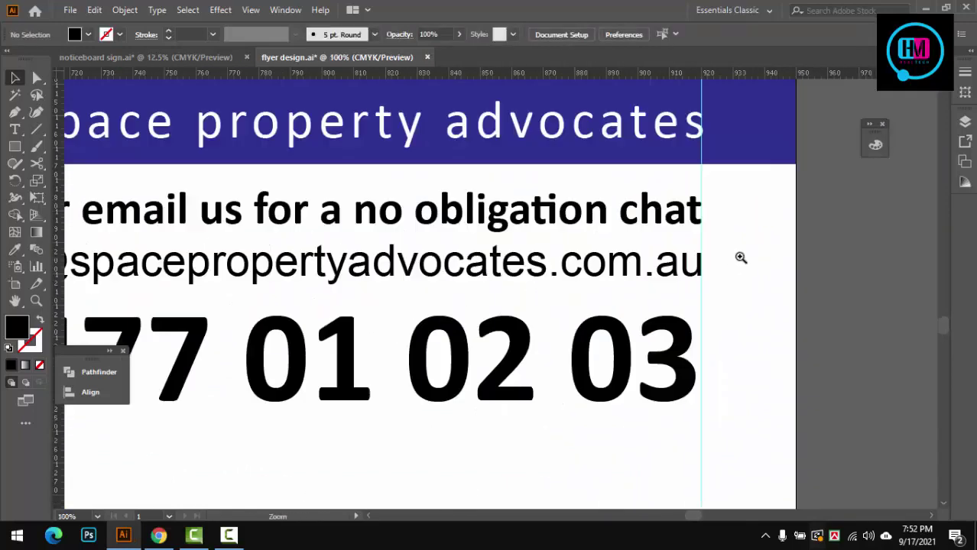
scroll(629, 322, "up", 3)
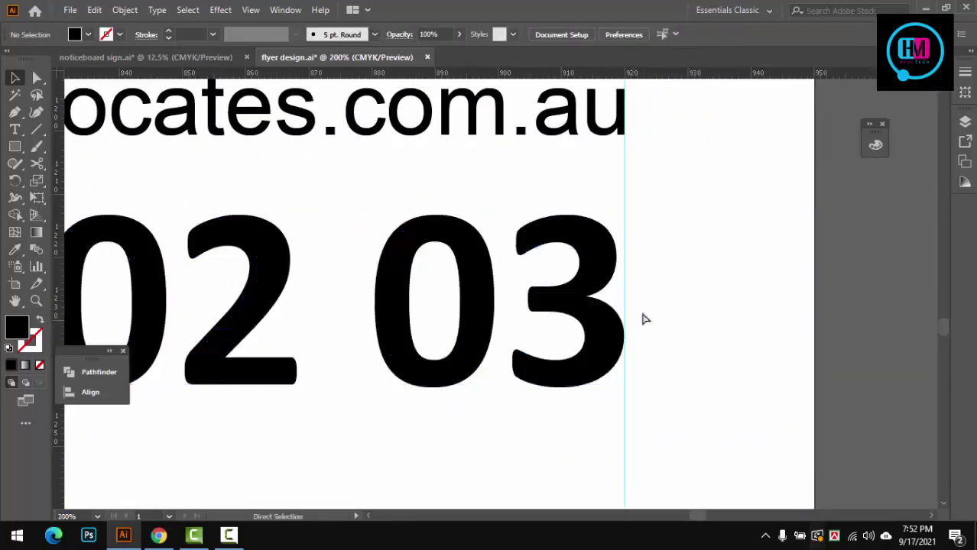
scroll(644, 320, "down", 4)
scroll(458, 342, "up", 2)
scroll(505, 317, "down", 2)
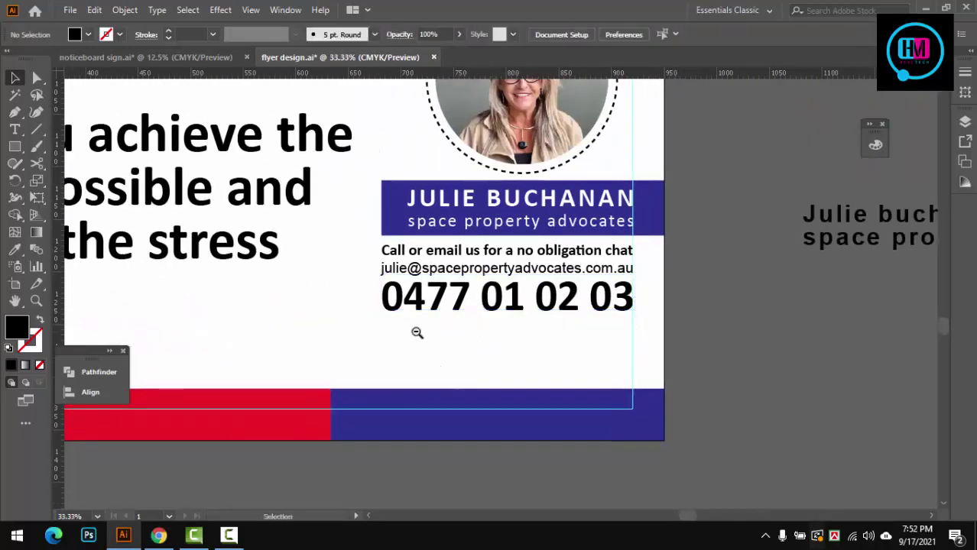
scroll(414, 332, "up", 1)
scroll(414, 331, "down", 3)
scroll(484, 371, "up", 3)
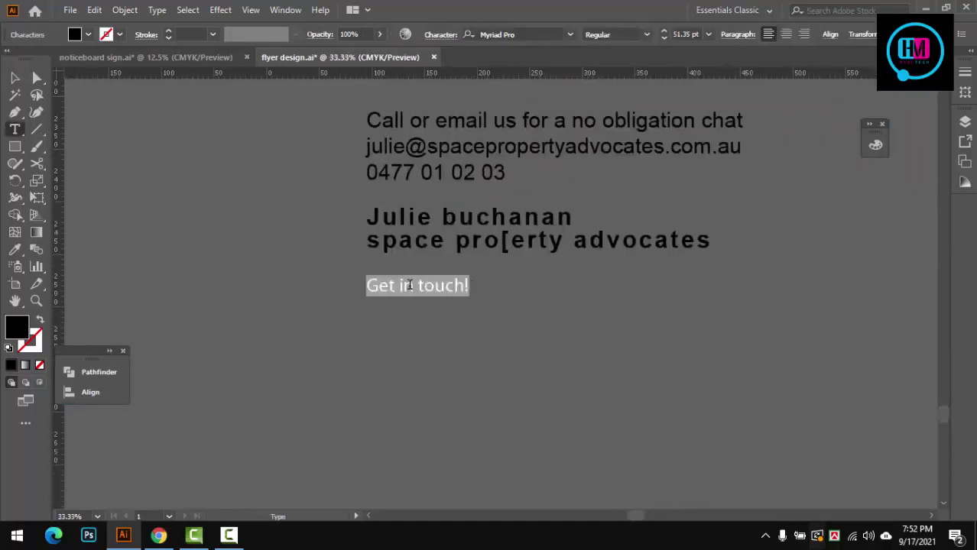
key("Escape")
scroll(410, 285, "down", 3)
scroll(553, 220, "up", 3)
key("r")
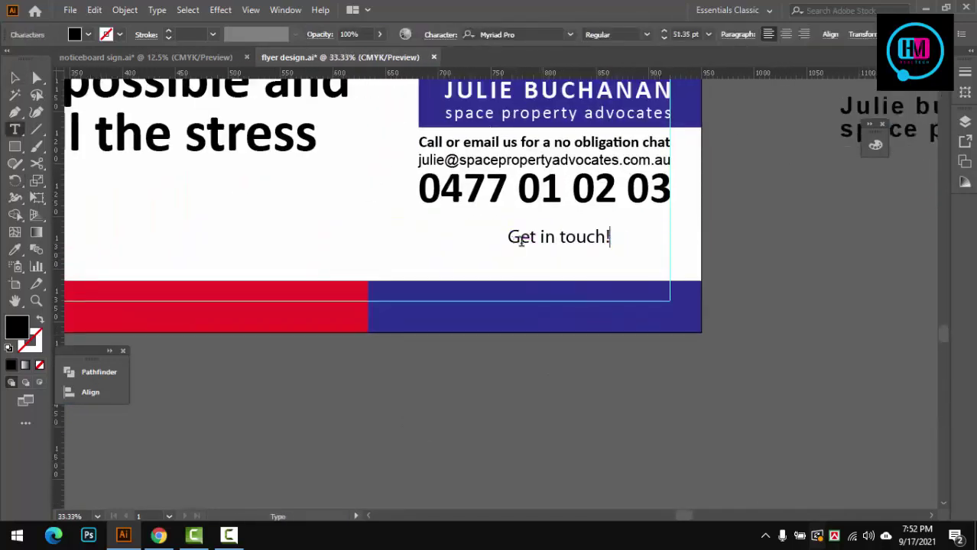
Align the new text and move the headline up about 22 mm.
left_click(90, 392)
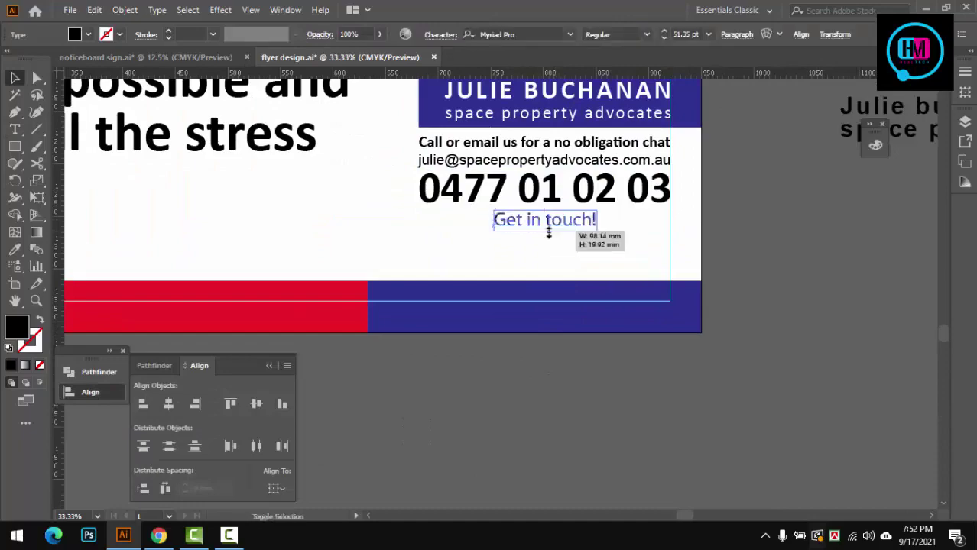
scroll(548, 234, "down", 3)
scroll(589, 327, "up", 1)
scroll(537, 210, "up", 2)
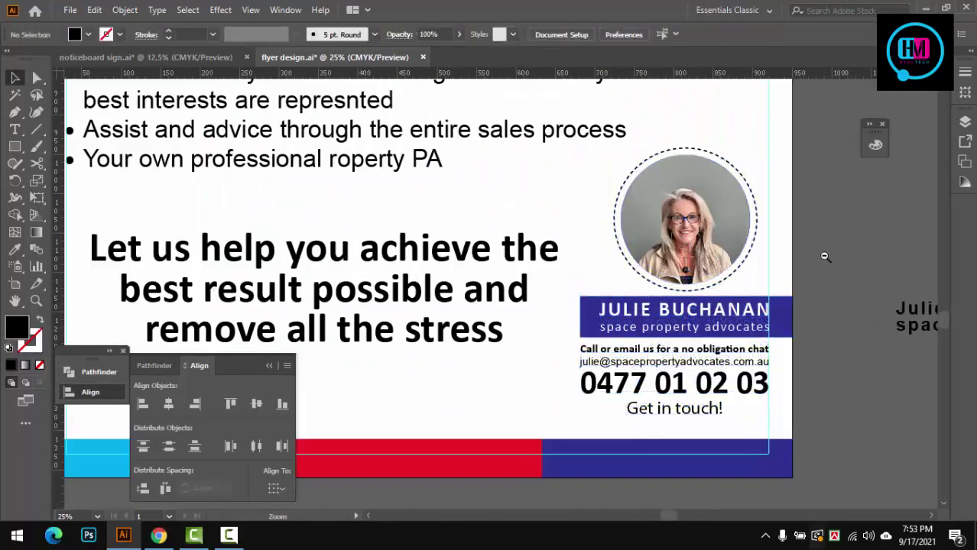
left_click_drag(625, 273, 633, 256)
scroll(632, 256, "up", 2)
scroll(632, 255, "down", 4)
scroll(632, 255, "up", 3)
Undo the stray black circle accidentally drawn over the headline.
mouse_move(672, 283)
left_mouse_down()
mouse_move(614, 249)
mouse_move(625, 304)
left_mouse_up()
key("l")
left_click_drag(521, 401, 521, 401)
key("v")
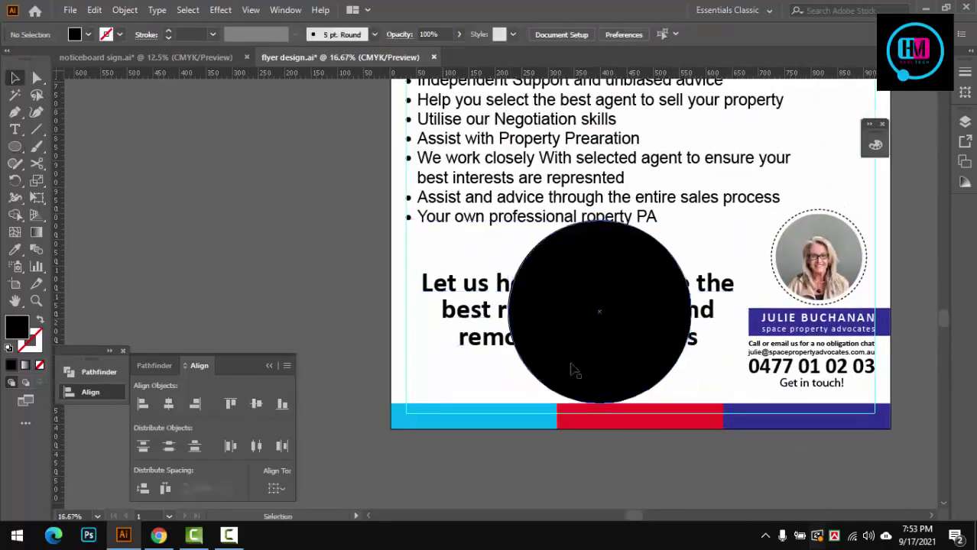
key("ctrl+z")
scroll(575, 371, "down", 4, "alt")
scroll(615, 400, "up", 2, "alt")
scroll(745, 334, "down", 3)
scroll(646, 448, "up", 3)
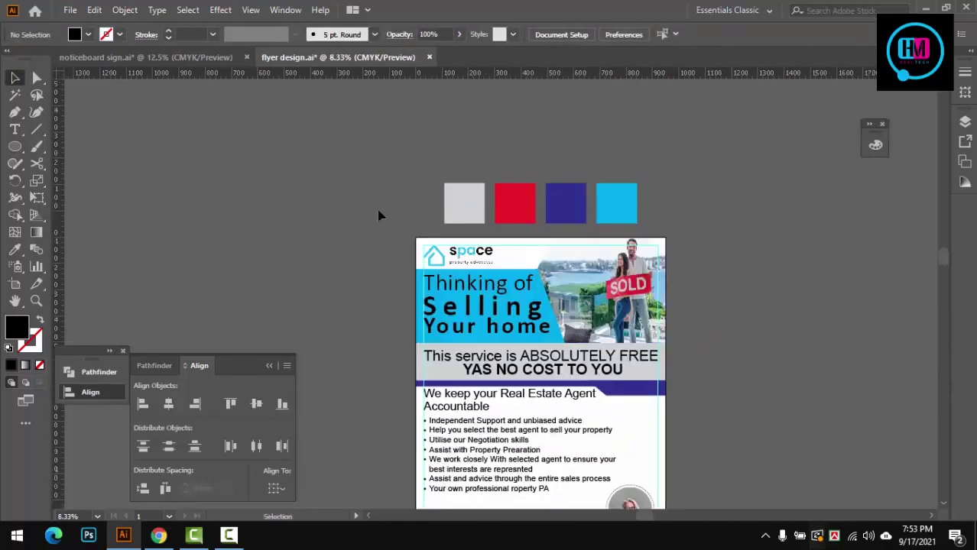
scroll(422, 251, "up", 5, "alt")
Move the grey square to the flyer's top-left corner and stretch it over the whole flyer.
left_click_drag(616, 115, 517, 338)
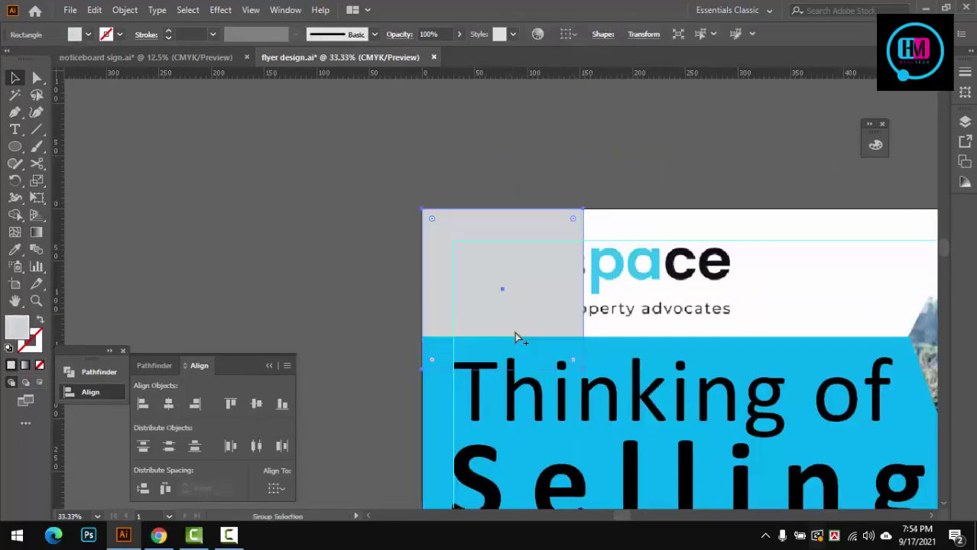
scroll(517, 338, "down", 5, "alt")
left_click_drag(447, 149, 589, 374)
scroll(536, 162, "up", 1, "alt")
key("ctrl+shift+a")
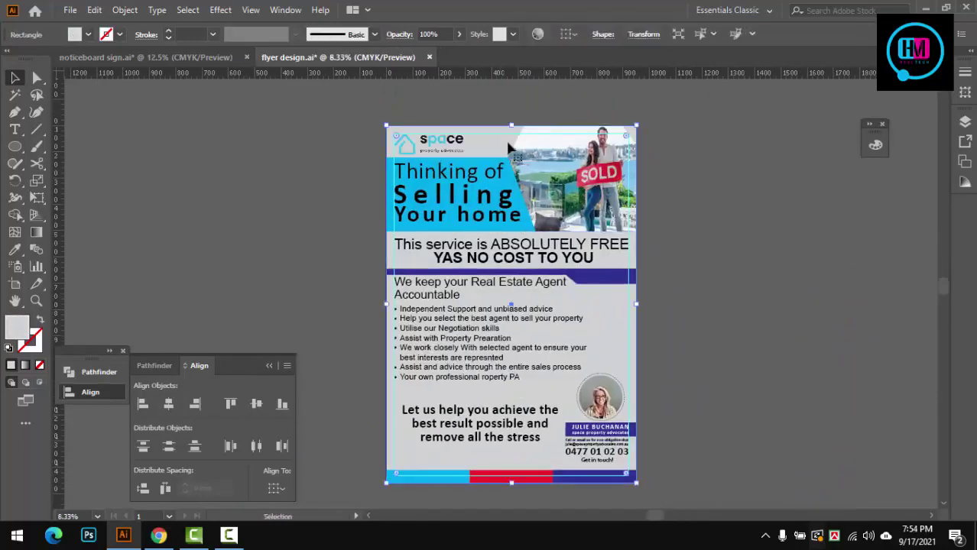
key("ctrl+shift+a")
Open the colour options and close them again without changes.
scroll(195, 305, "down", 2)
left_click(876, 144)
left_click(467, 441)
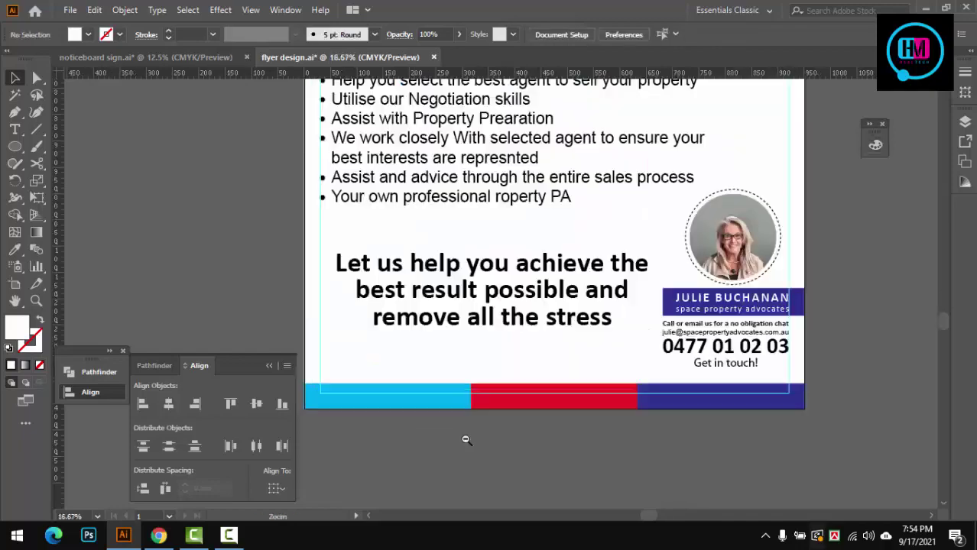
left_click(467, 440, "alt")
Fit the whole flyer in view and review it in full-screen preview.
left_click_drag(441, 216, 531, 305)
key("ctrl+a")
scroll(499, 321, "down", 3, "alt")
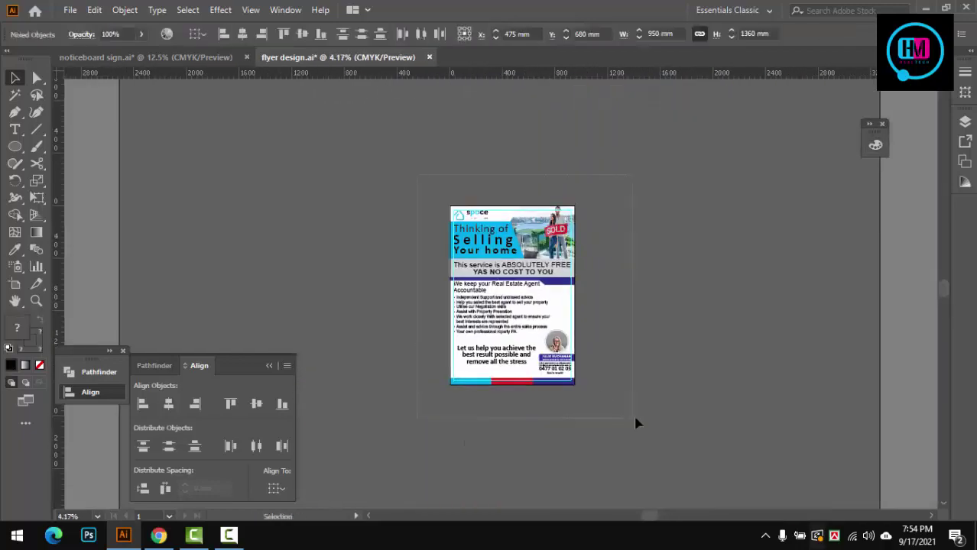
key("f")
scroll(633, 410, "up", 2, "alt")
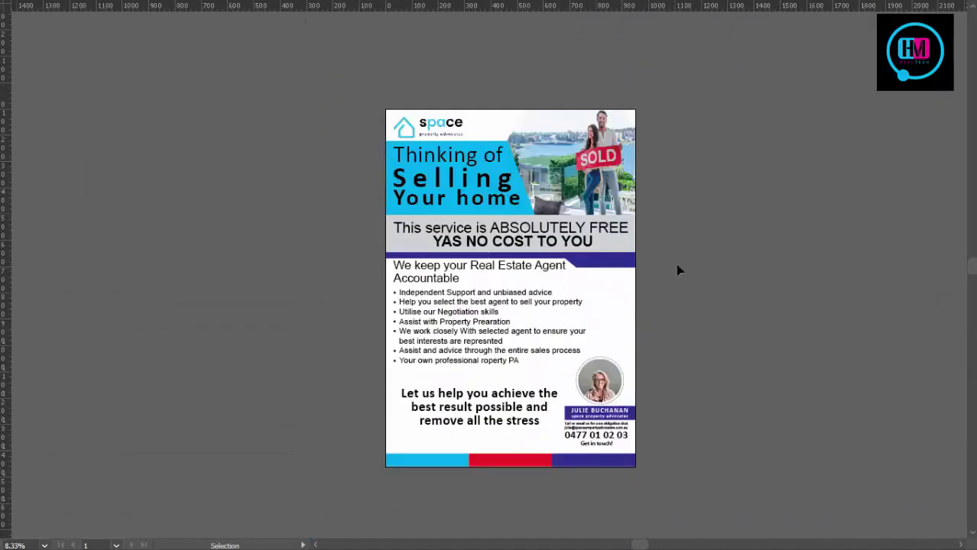
scroll(678, 269, "up", 3, "alt")
scroll(517, 338, "down", 5)
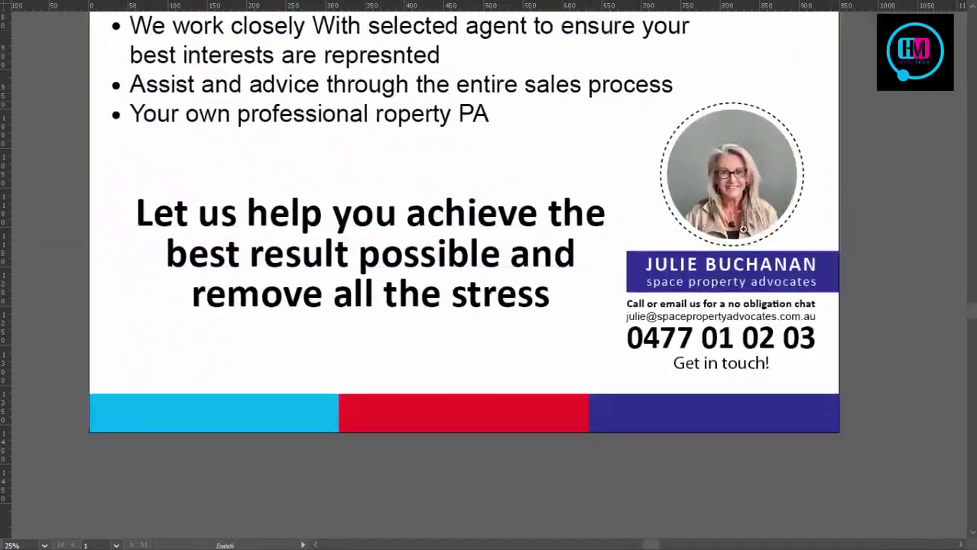
scroll(474, 378, "down", 2, "alt")
key("f")
scroll(474, 378, "down", 3, "alt")
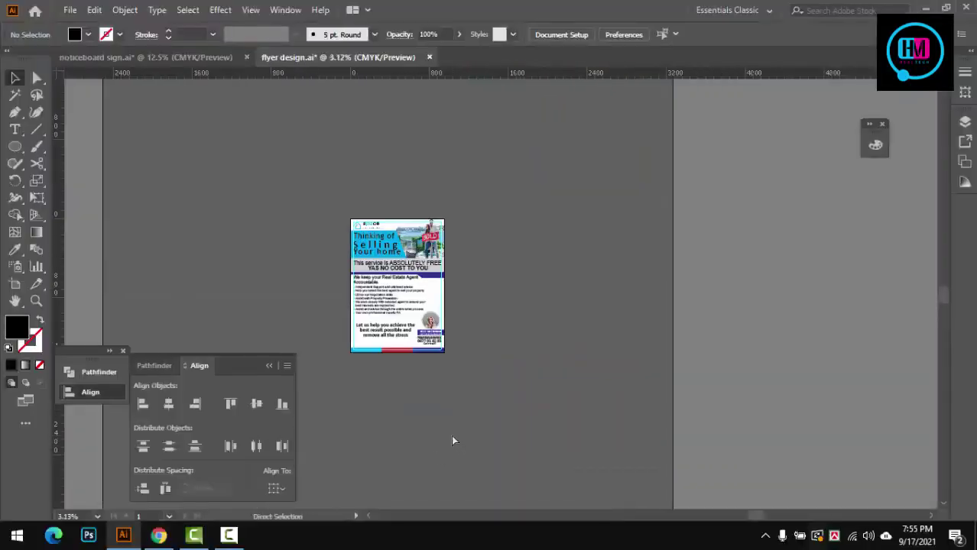